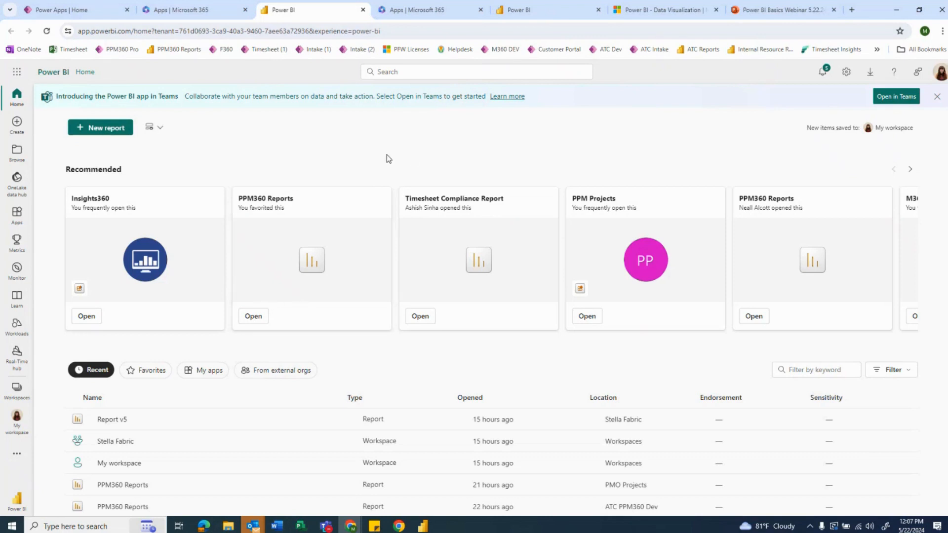
Show the list of available workspaces in the Power BI service
left_click(566, 16)
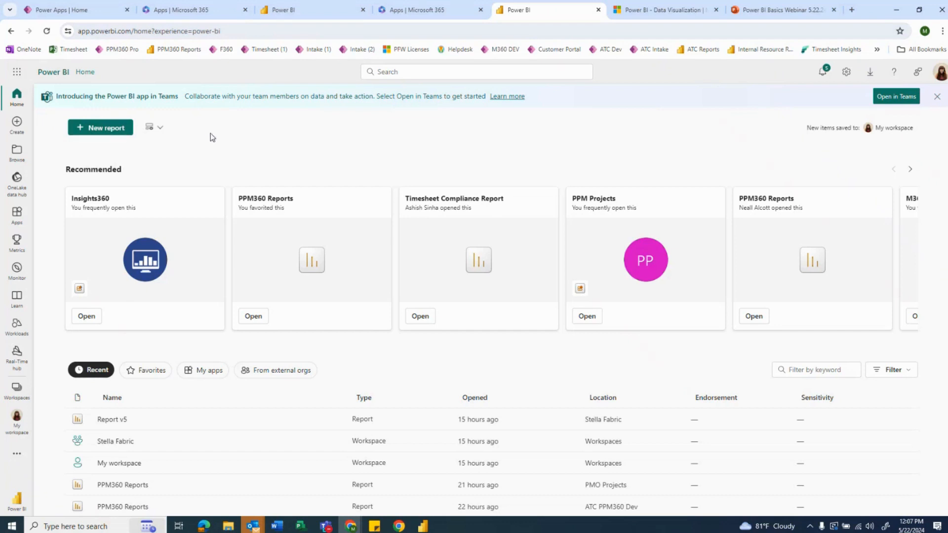
left_click(18, 392)
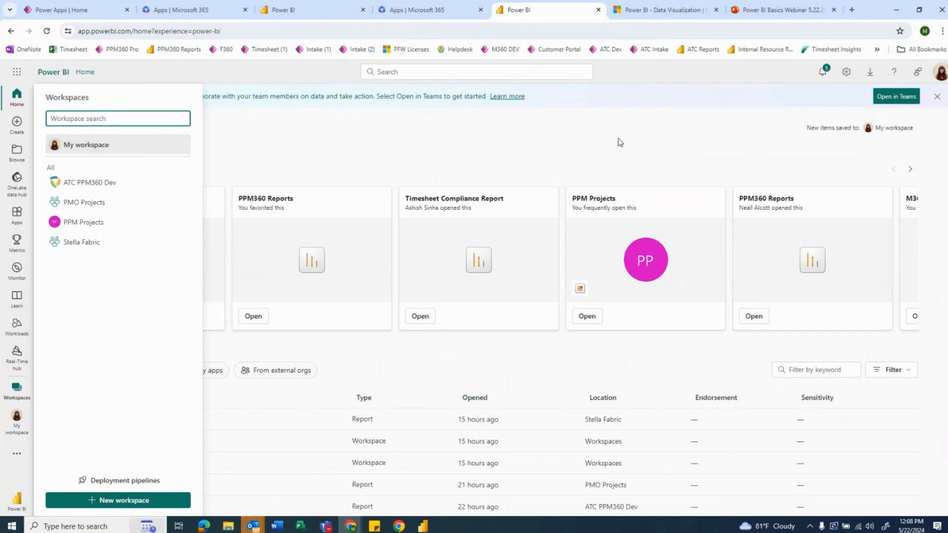
Load the Power BI product page at powerbi.microsoft.com and dismiss the sales chat offer
left_click(655, 17)
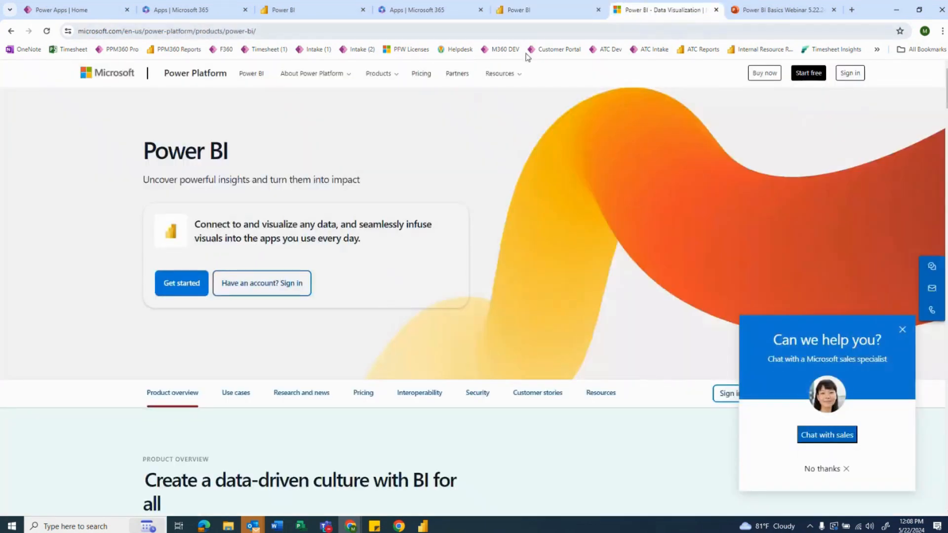
left_click(431, 32)
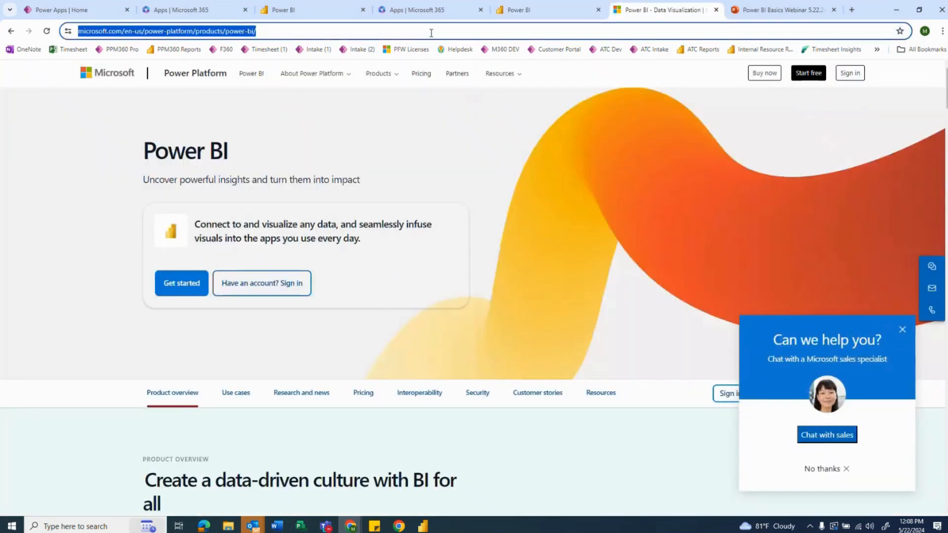
type("powerbi.microsoft.com")
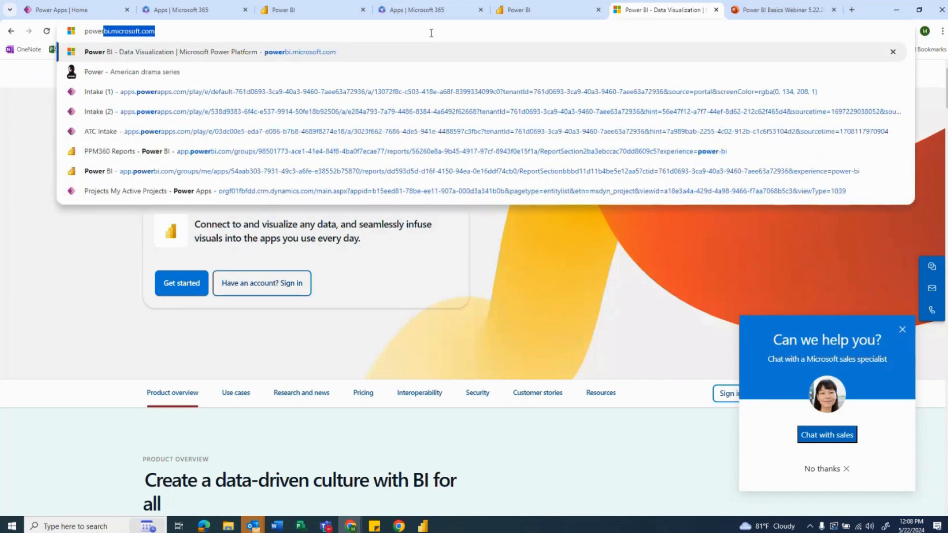
key("Return")
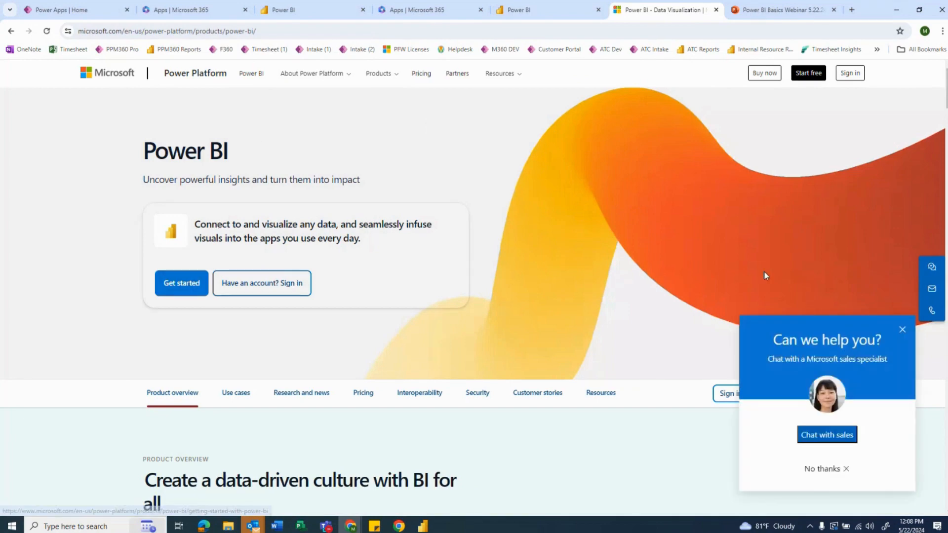
left_click(903, 330)
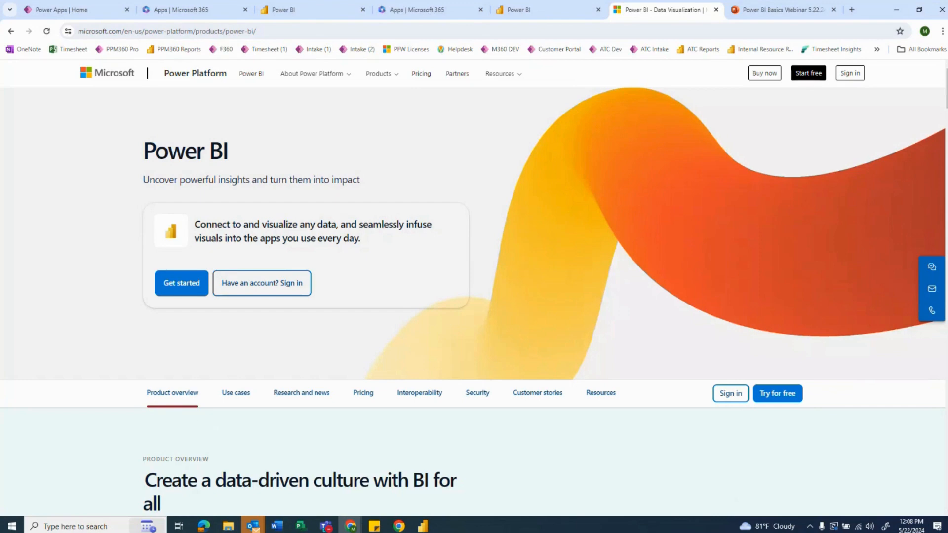
Switch to Power BI Desktop, create a blank report and choose to load the sample data
left_click(423, 526)
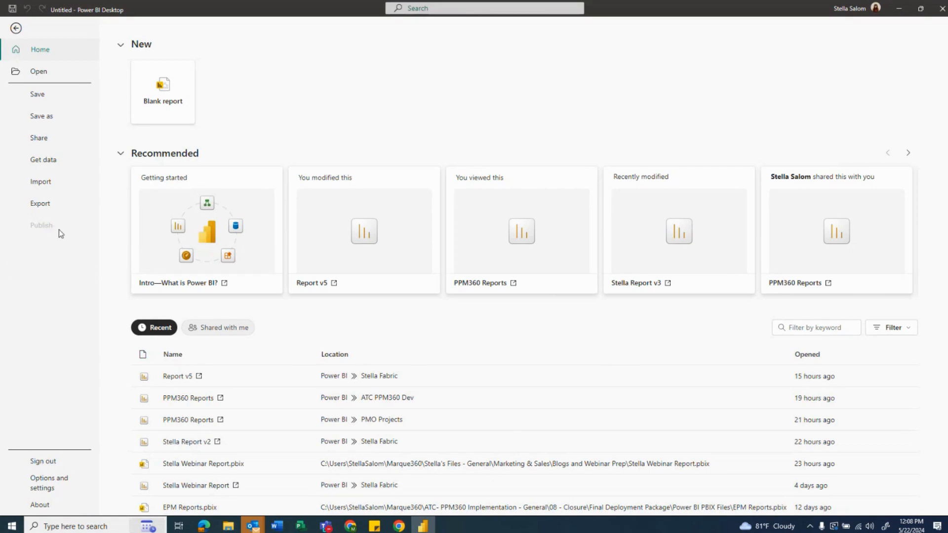
left_click(169, 101)
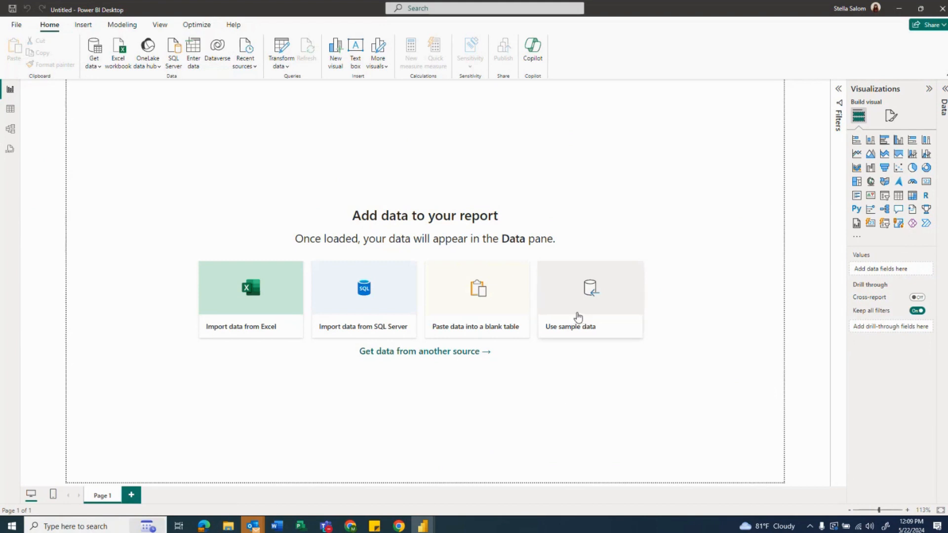
left_click(576, 332)
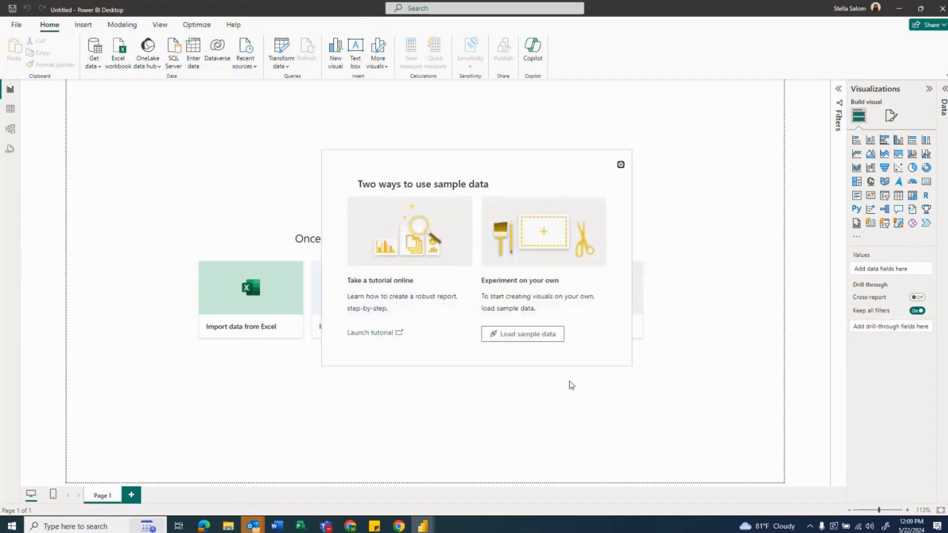
left_click(525, 336)
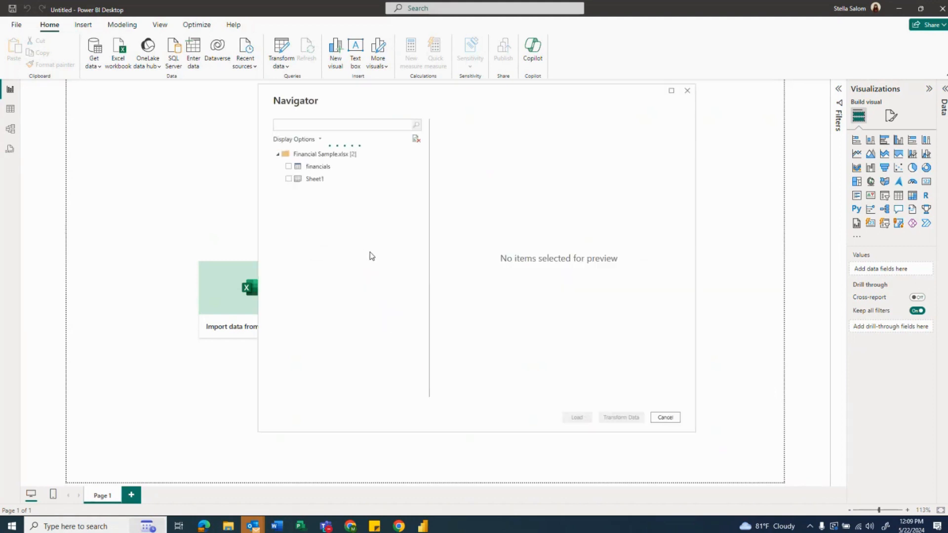
Load the financials and Sheet1 tables from Financial Sample.xlsx into the report
left_click(289, 167)
left_click(289, 180)
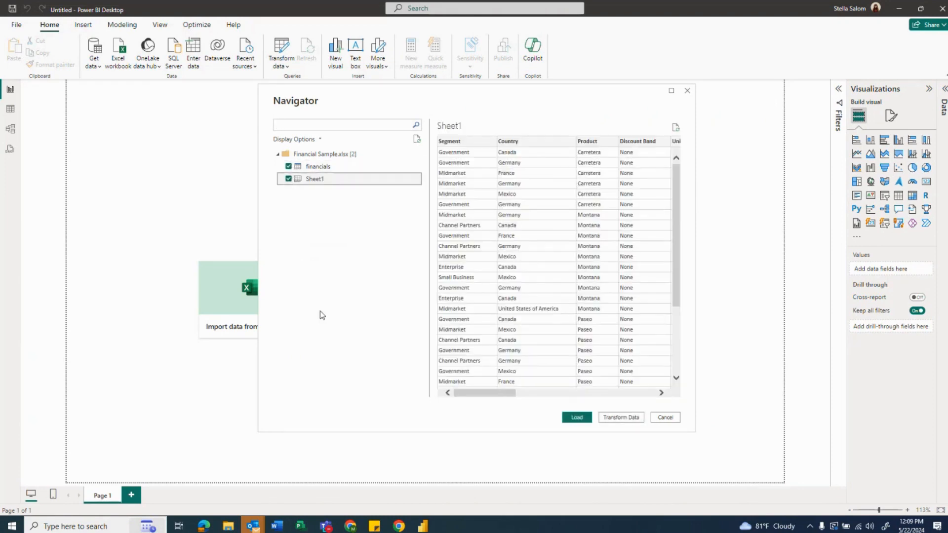
mouse_move(495, 394)
left_mouse_down()
mouse_move(651, 397)
mouse_move(494, 402)
left_mouse_up()
left_click(577, 418)
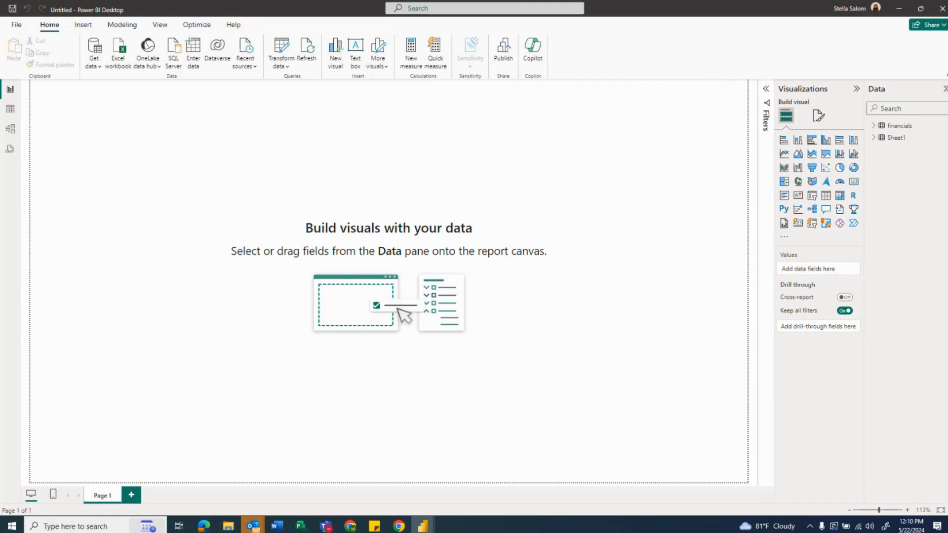
Look over the common data sources that can be connected to the report
left_click(97, 67)
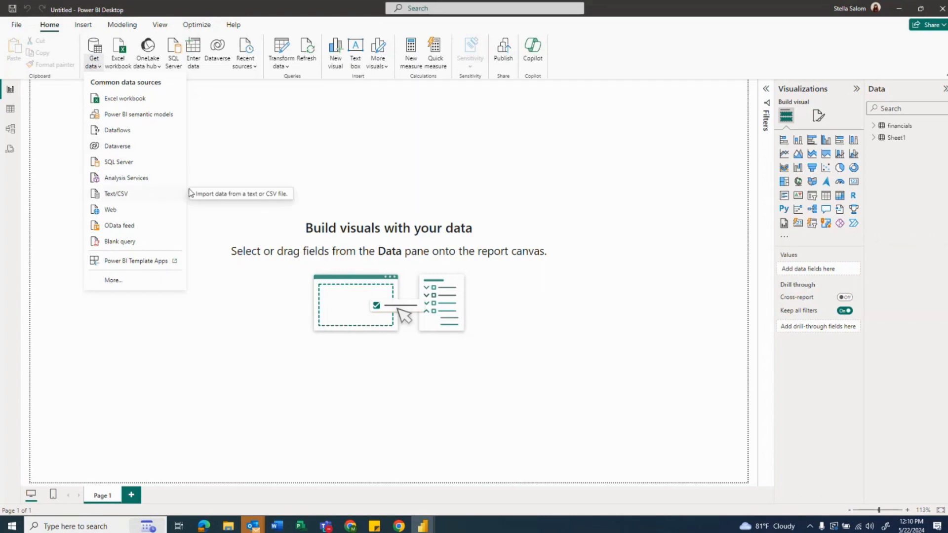
left_click(444, 154)
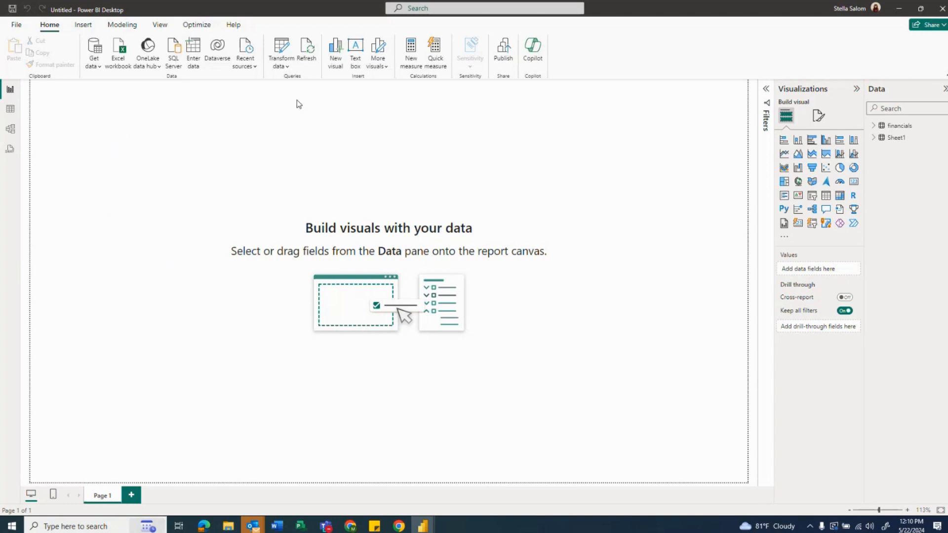
Open the loaded data in the Power Query Editor and review the columns of the financials table
left_click(287, 64)
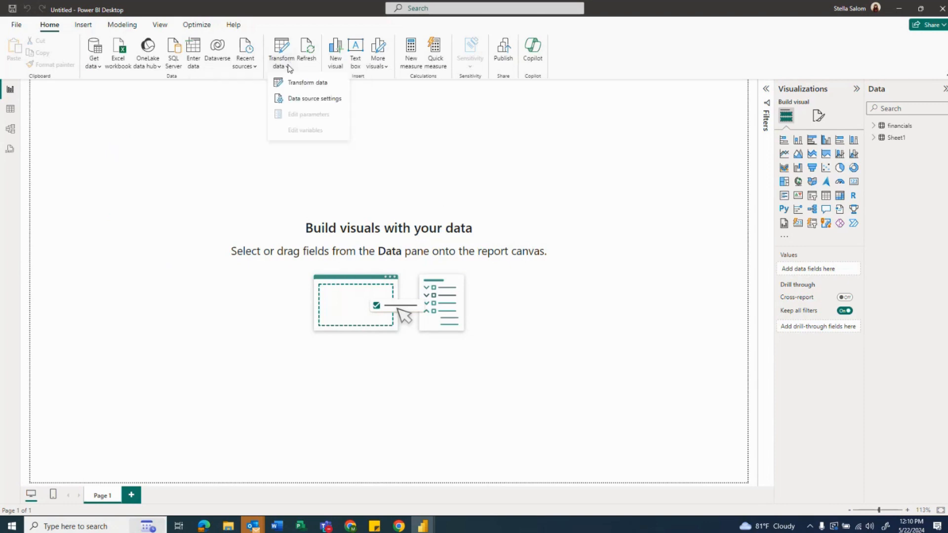
left_click(297, 83)
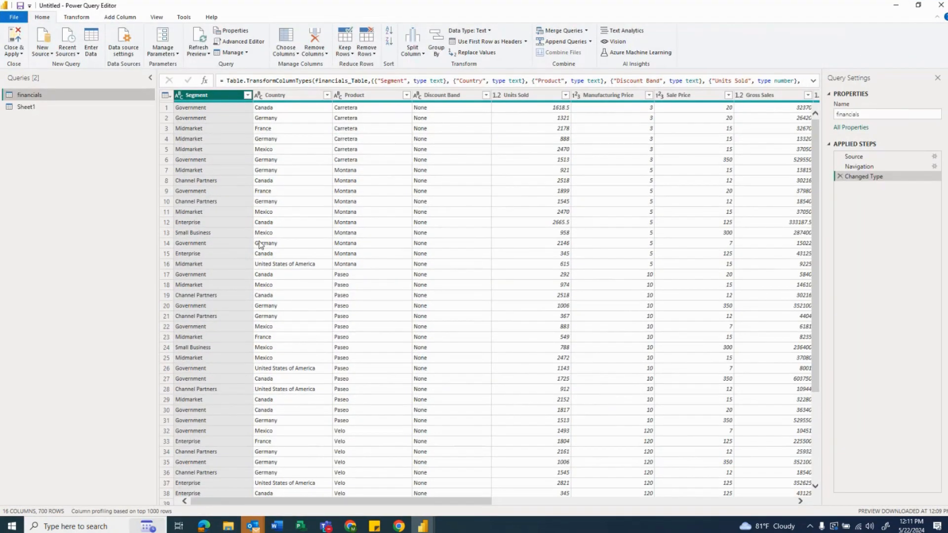
left_click(35, 111)
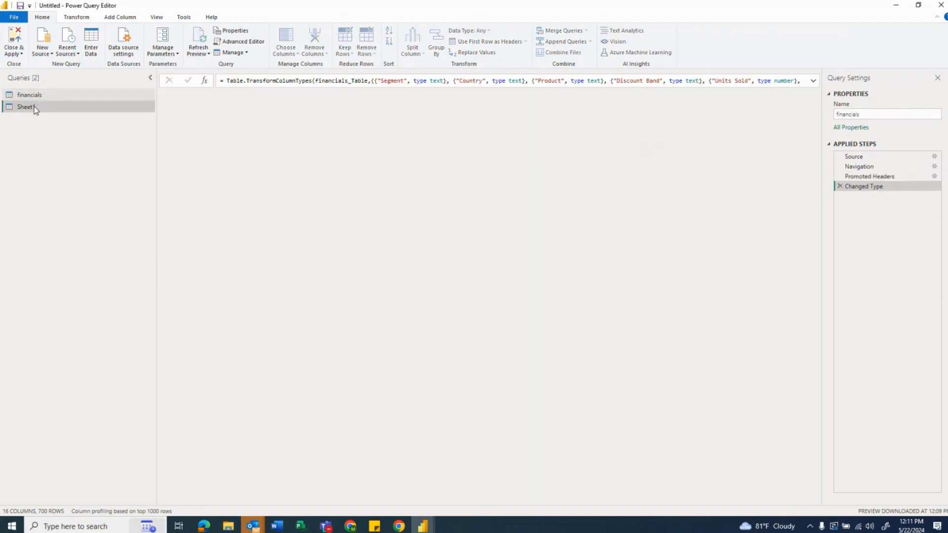
left_click(46, 94)
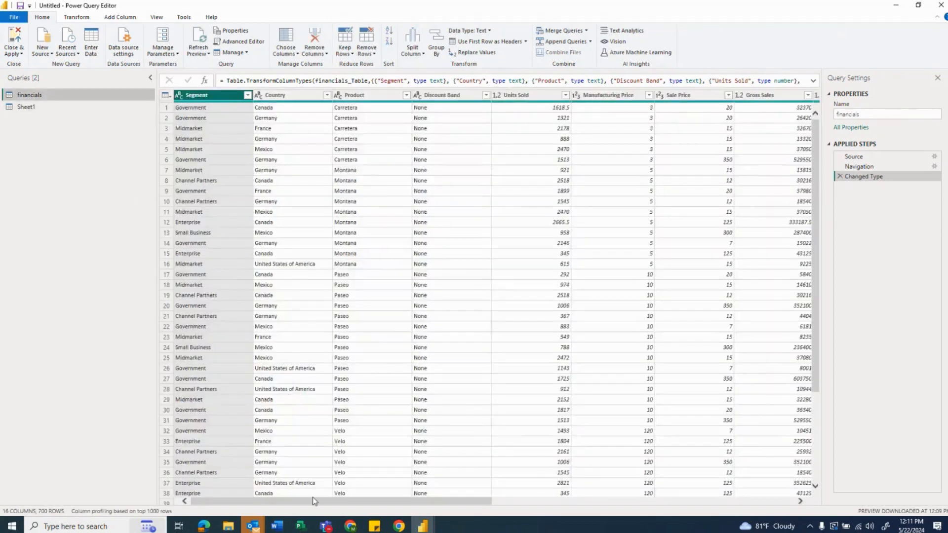
left_click_drag(314, 501, 644, 506)
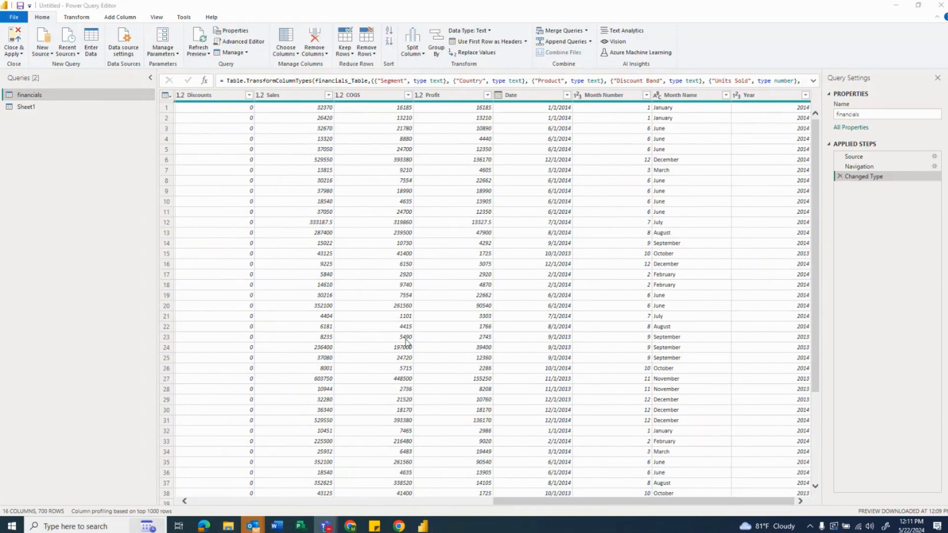
left_click(531, 346)
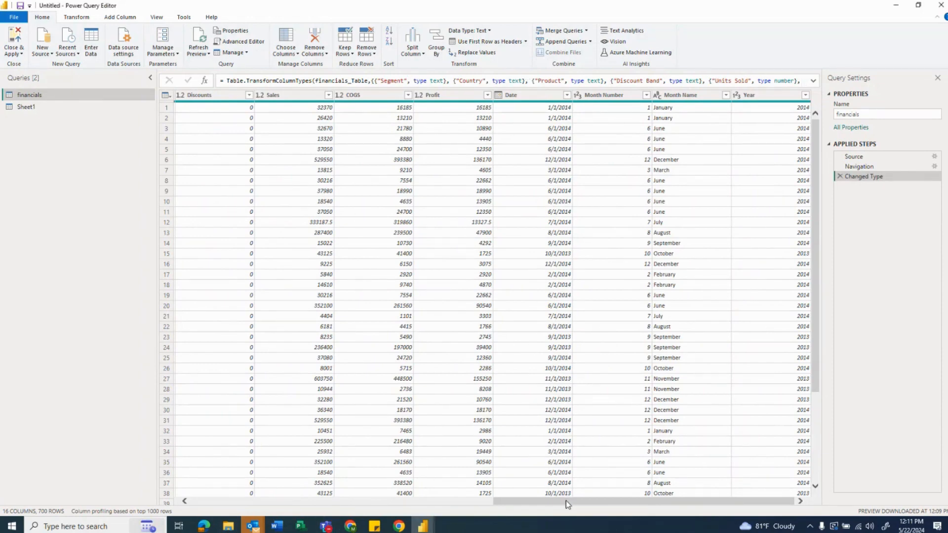
left_click_drag(566, 500, 274, 503)
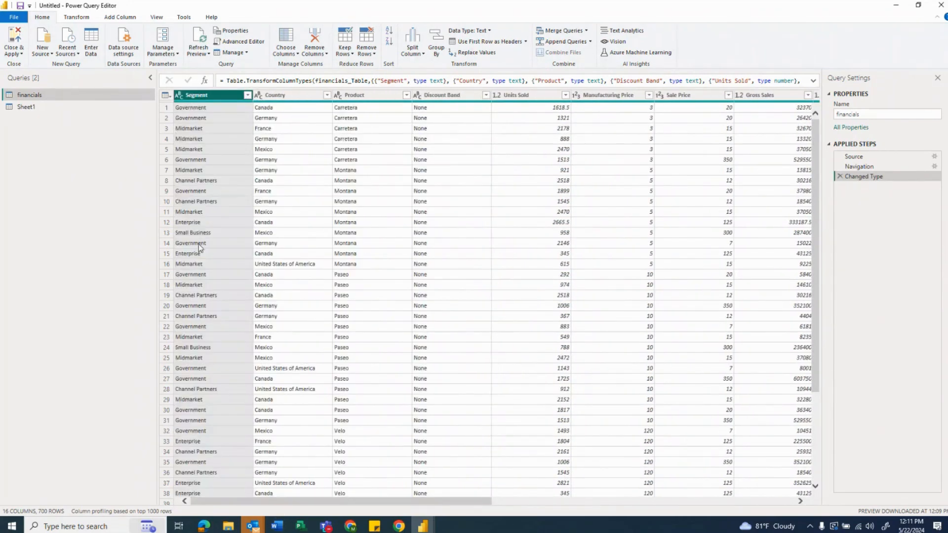
Start a custom column in the financials table and name it "Sale Price - Discounts"
left_click(132, 18)
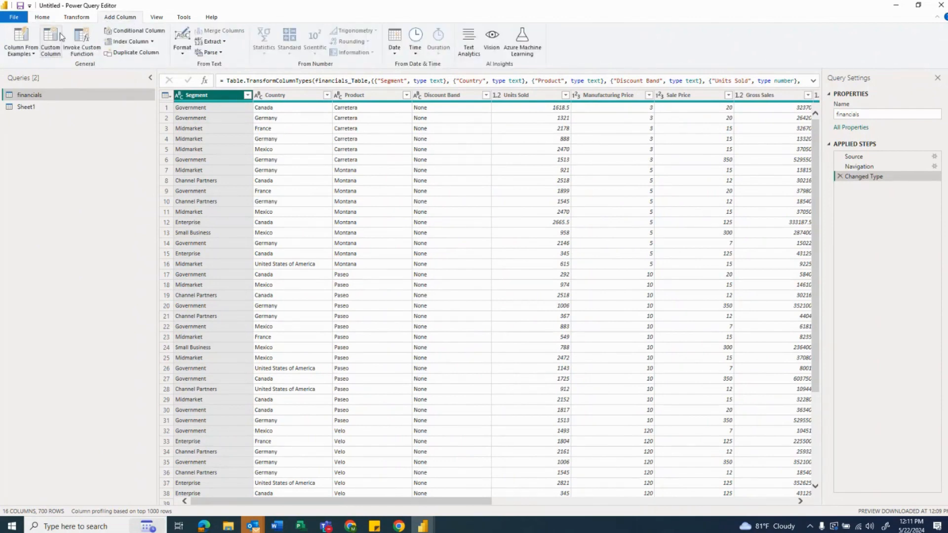
left_click(51, 49)
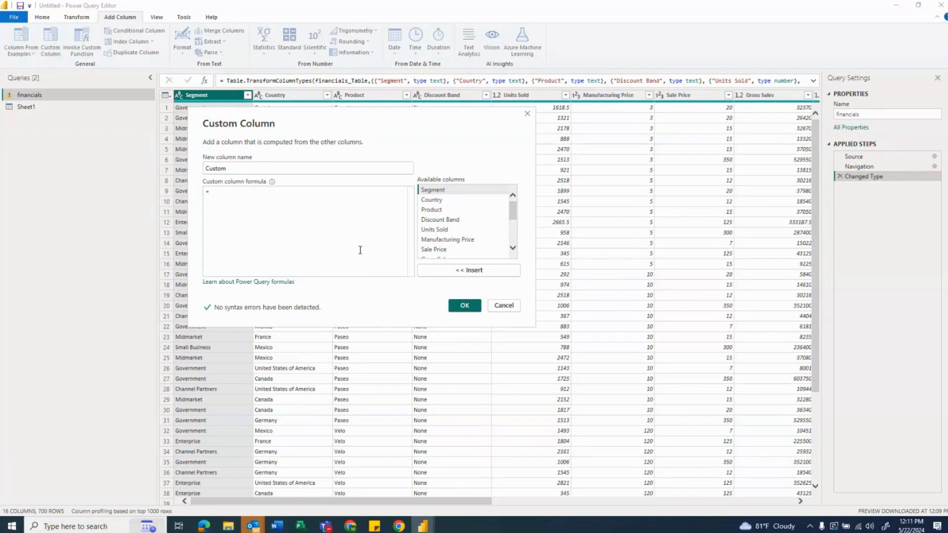
double_click(298, 169)
scroll(481, 216, "down", 3)
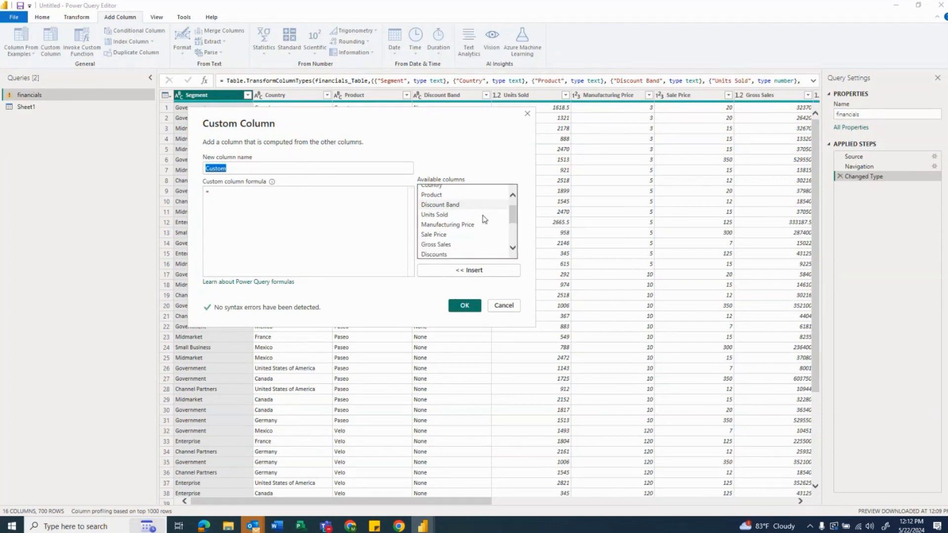
scroll(484, 223, "down", 1)
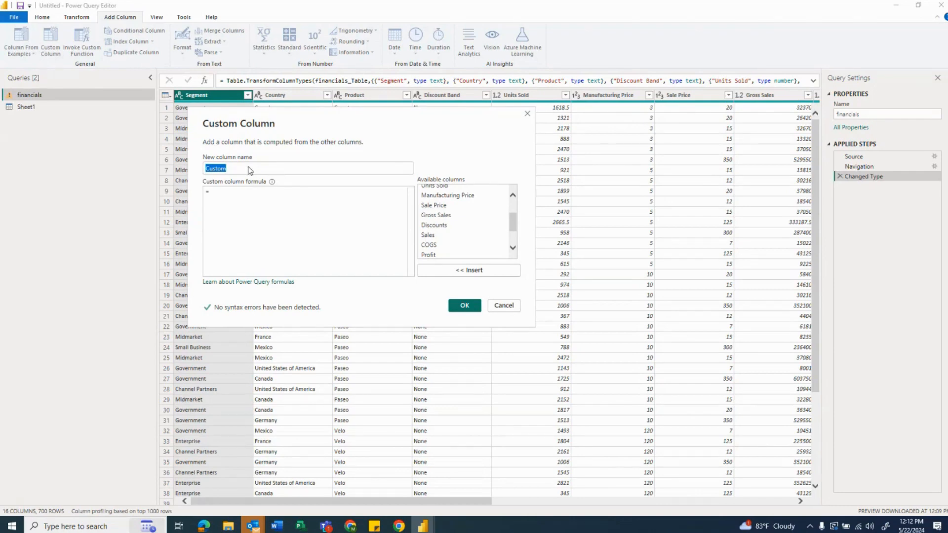
type("Sale")
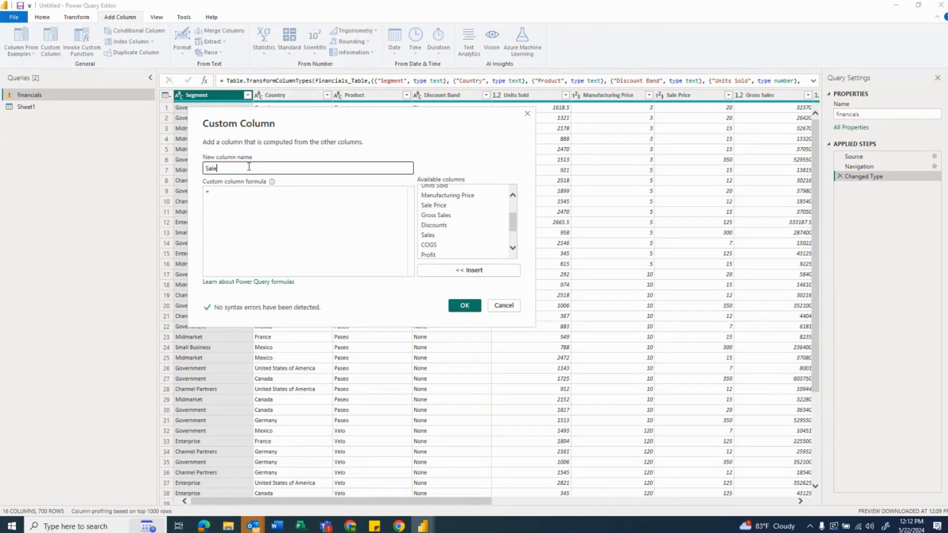
type(" Price - Discounts")
Define the custom column formula as [Sale Price]-[Discounts] and add the column to the table
left_click(246, 190)
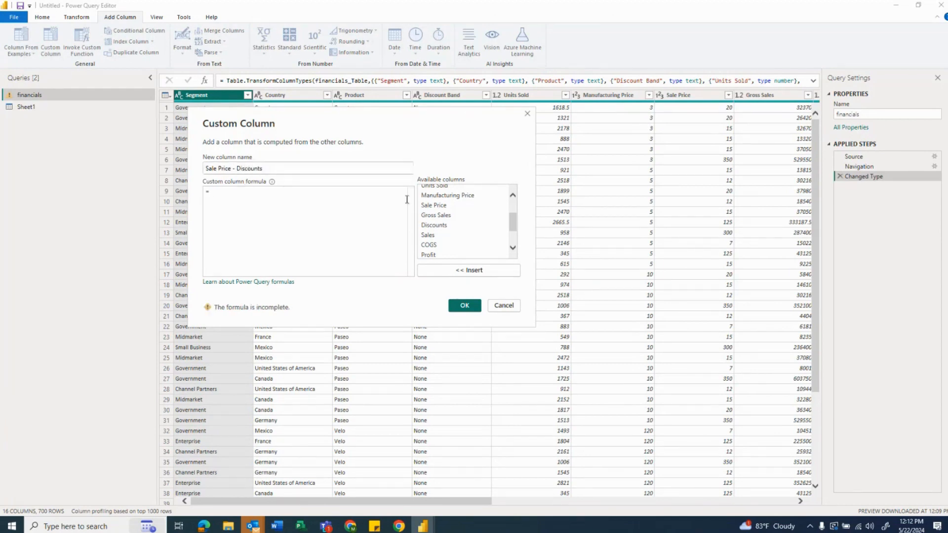
left_click(455, 208)
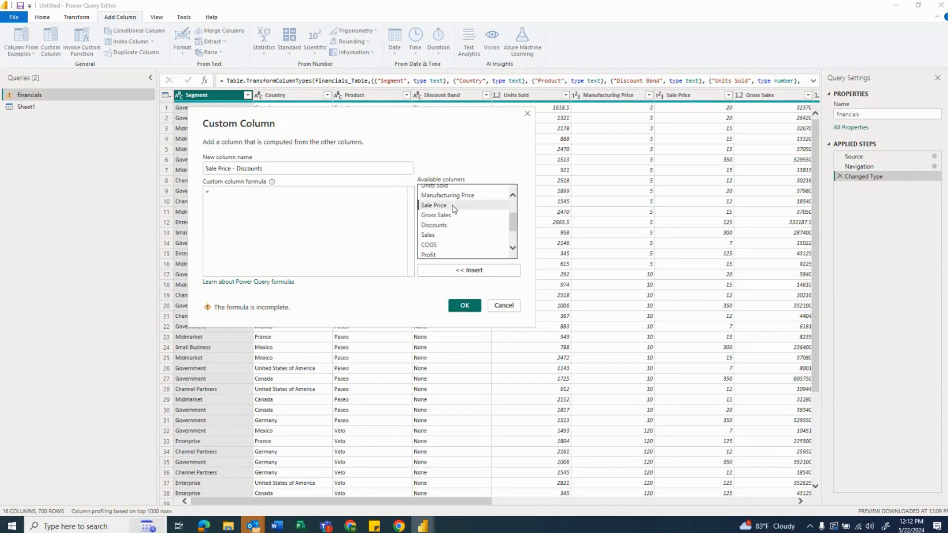
left_click(467, 271)
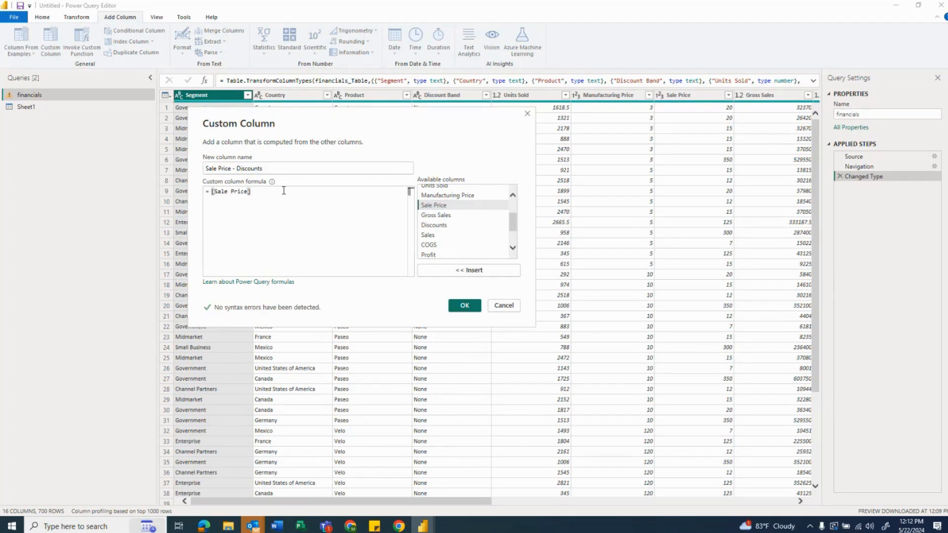
type("-")
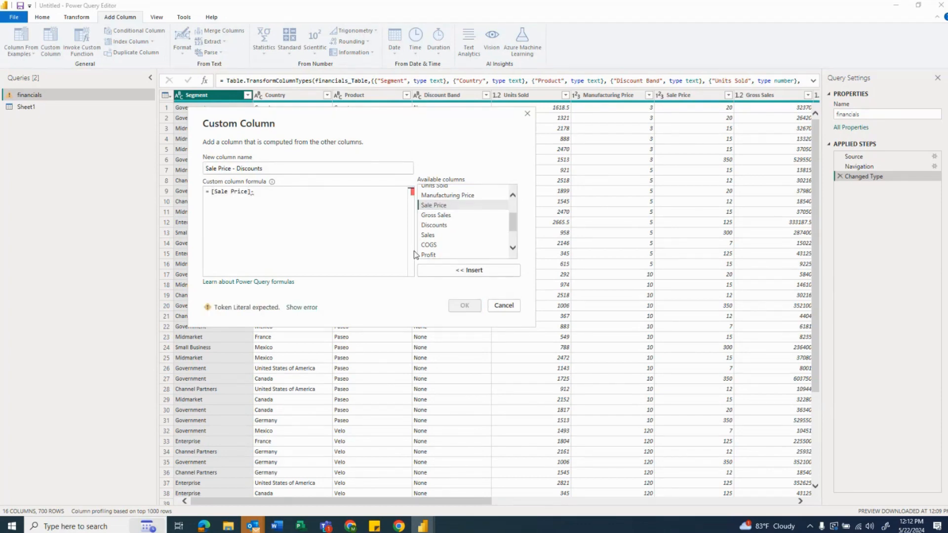
left_click(434, 225)
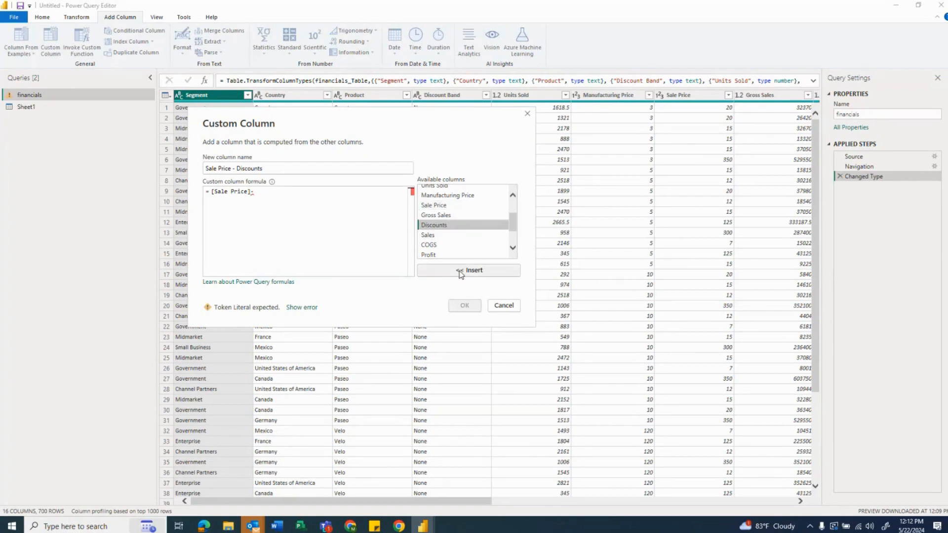
left_click(461, 270)
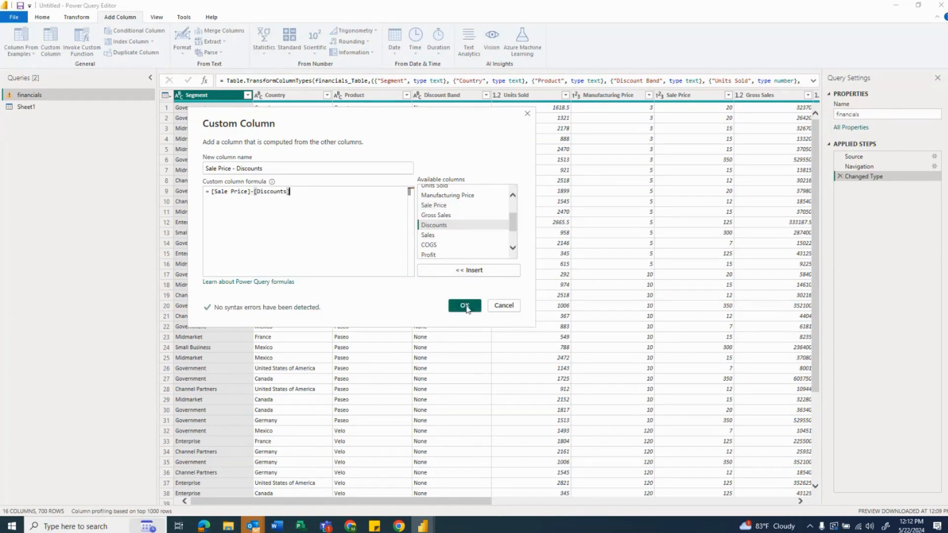
left_click(464, 306)
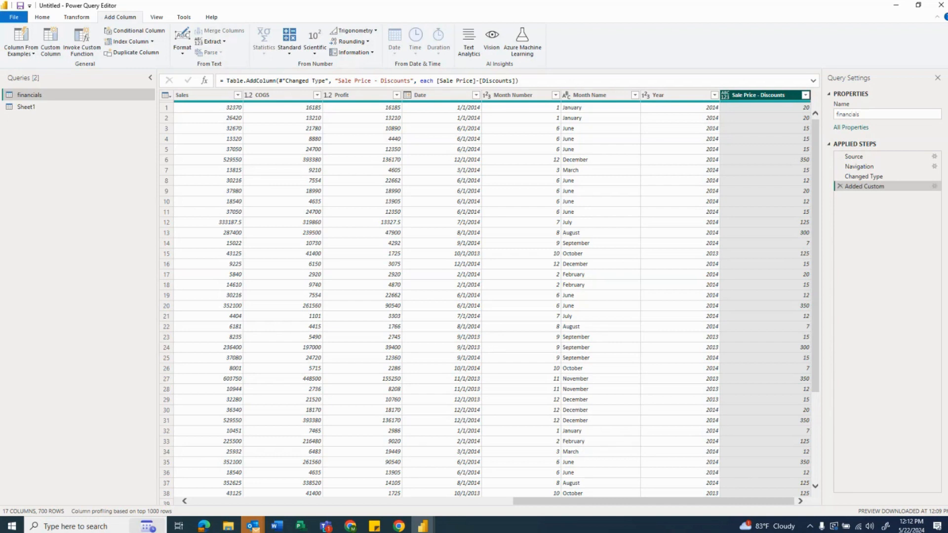
Close the Power Query Editor with the changes applied and expand the financials table's fields in the report
right_click(765, 97)
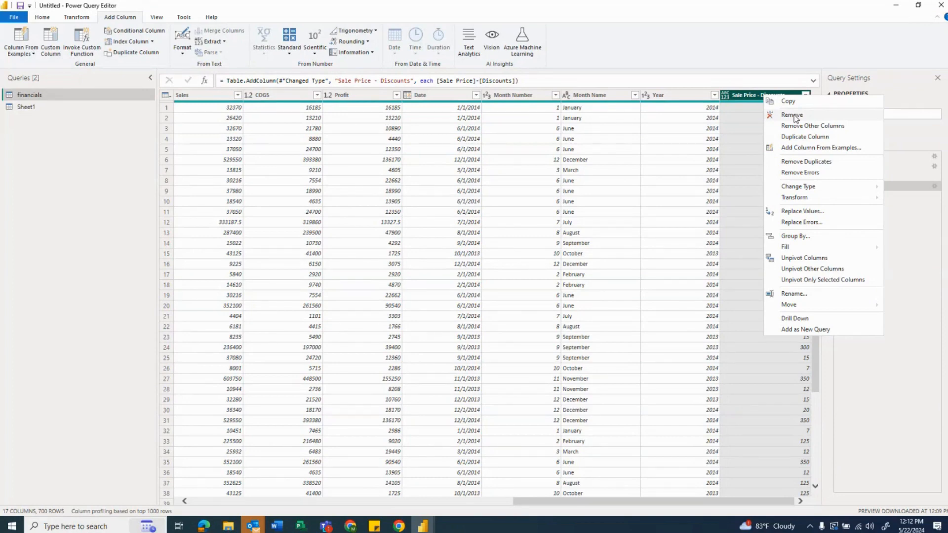
left_click(729, 31)
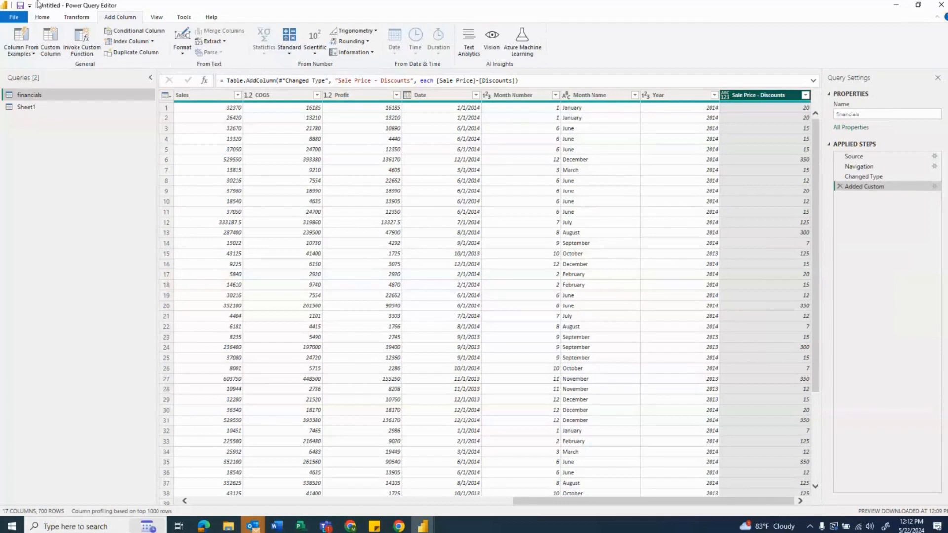
left_click(43, 18)
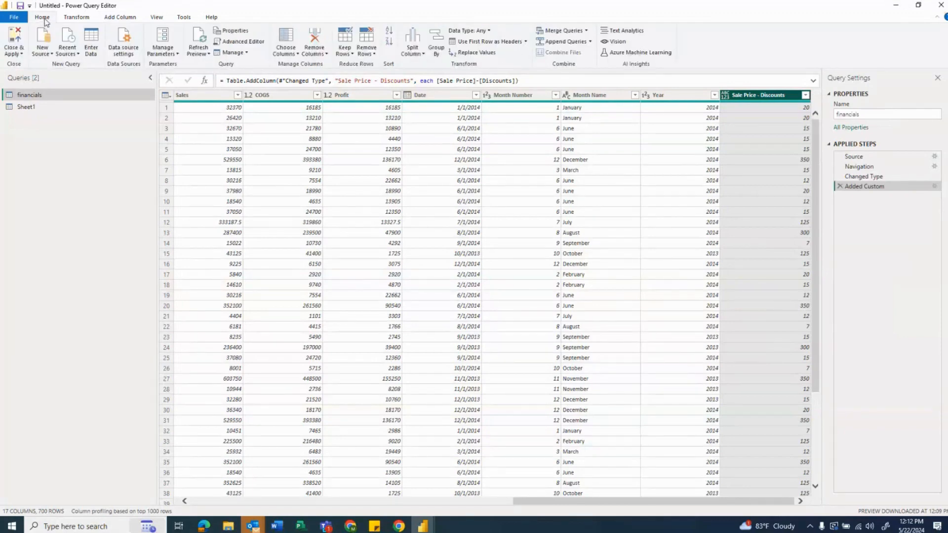
left_click(15, 53)
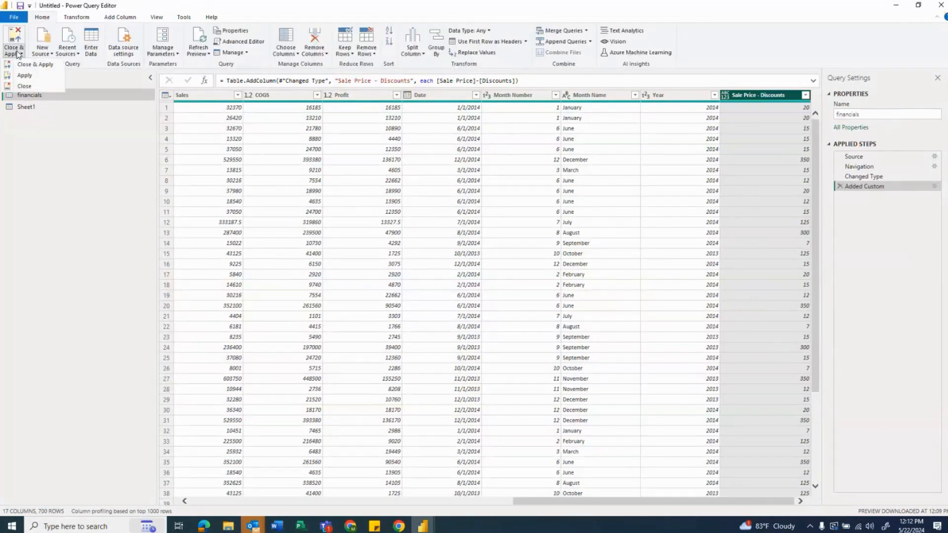
left_click(28, 65)
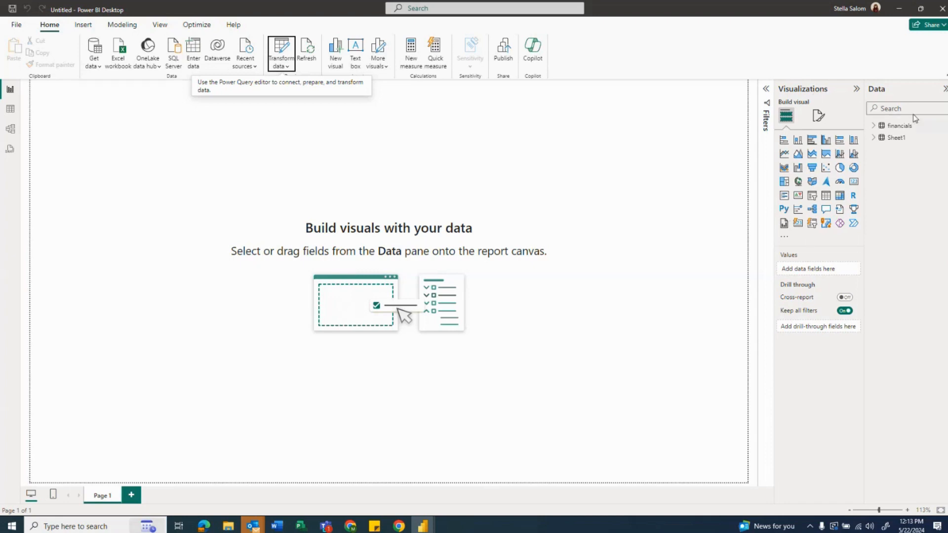
left_click(874, 126)
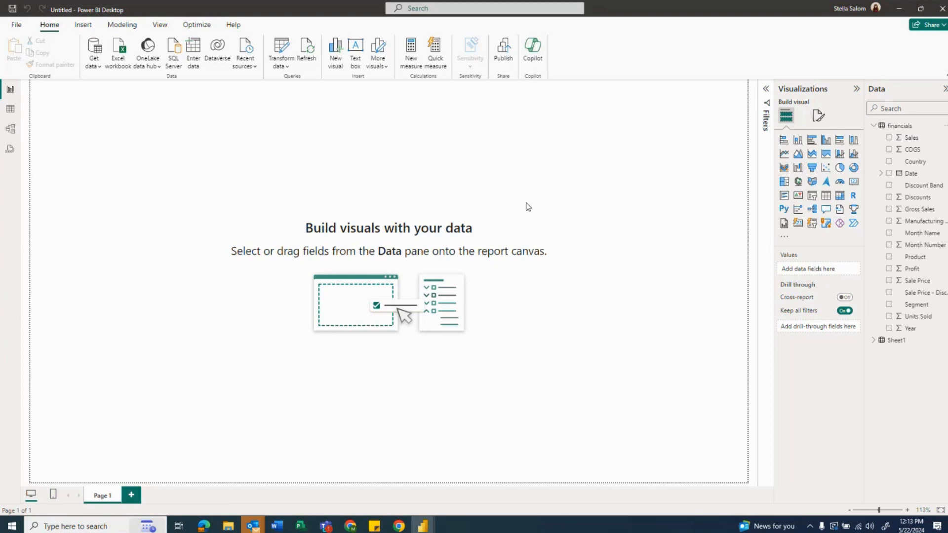
Insert a text box and enter the report title, made of the author's first name followed by "'s Report"
left_click(356, 51)
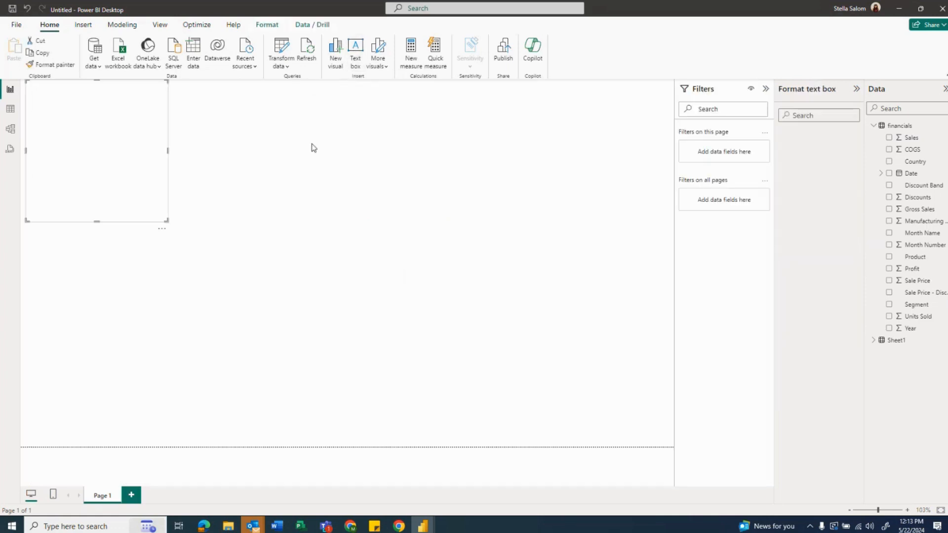
left_click(82, 127)
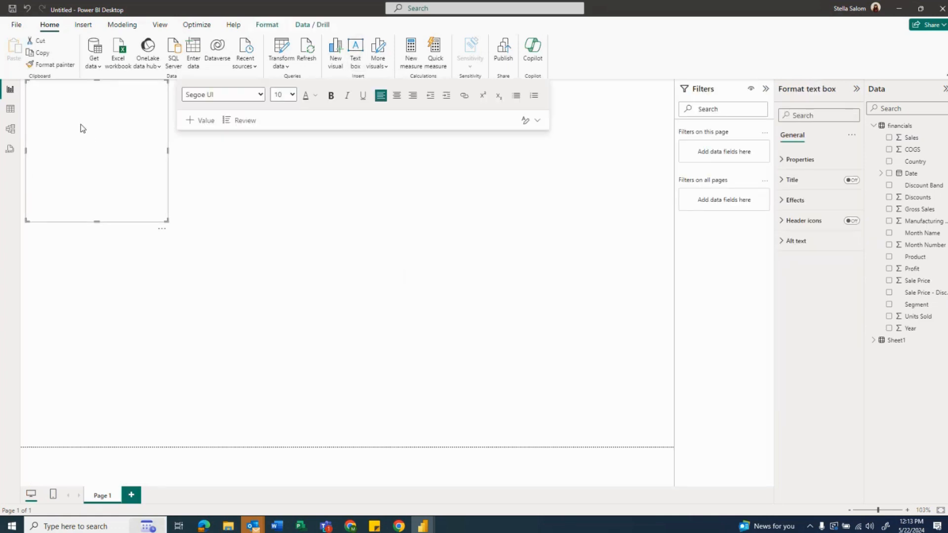
type("Stella's Report")
Set the whole title text to font size 32 and colour it blue
key("ctrl+a")
left_click(290, 95)
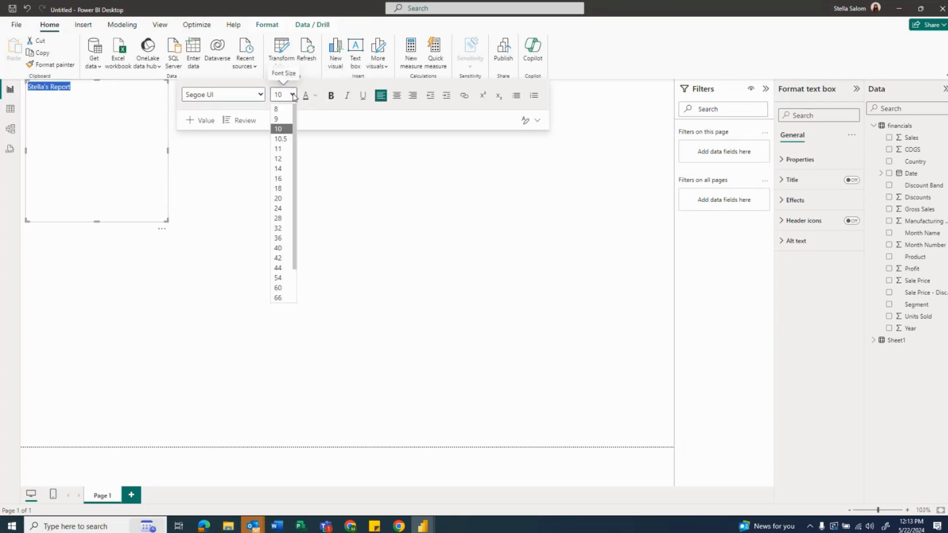
left_click(285, 228)
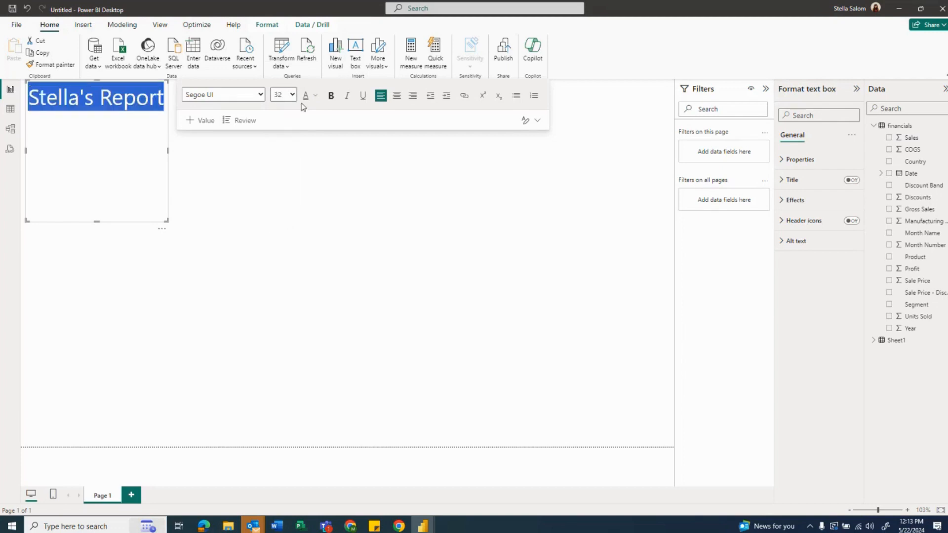
left_click(318, 100)
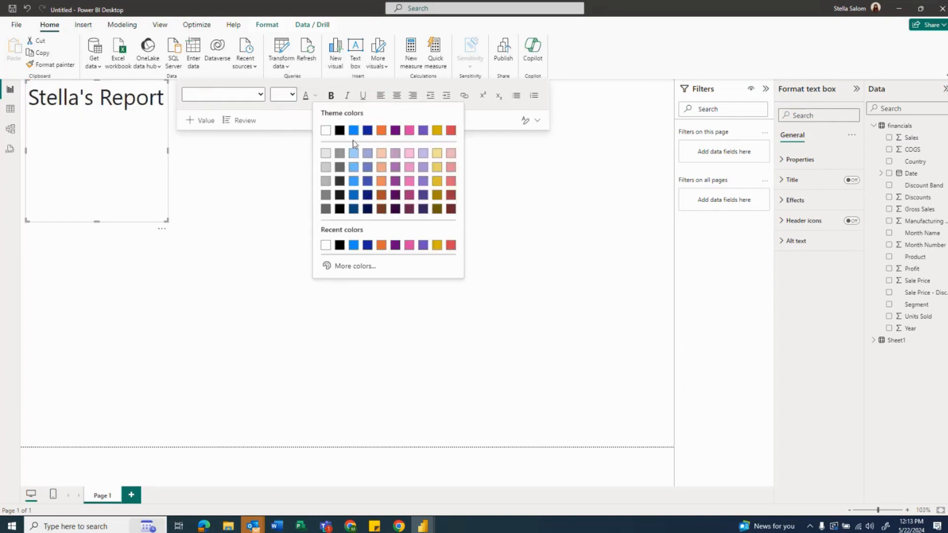
left_click(341, 166)
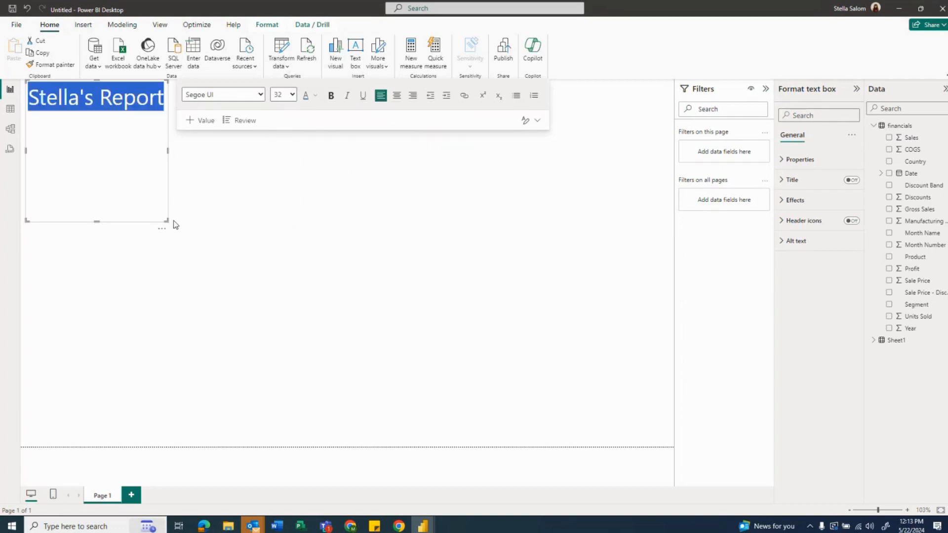
Centre the title text, reshape its box into a wide, short banner, and move it to the middle of the page's upper edge
left_click_drag(168, 221, 198, 124)
left_click(427, 95)
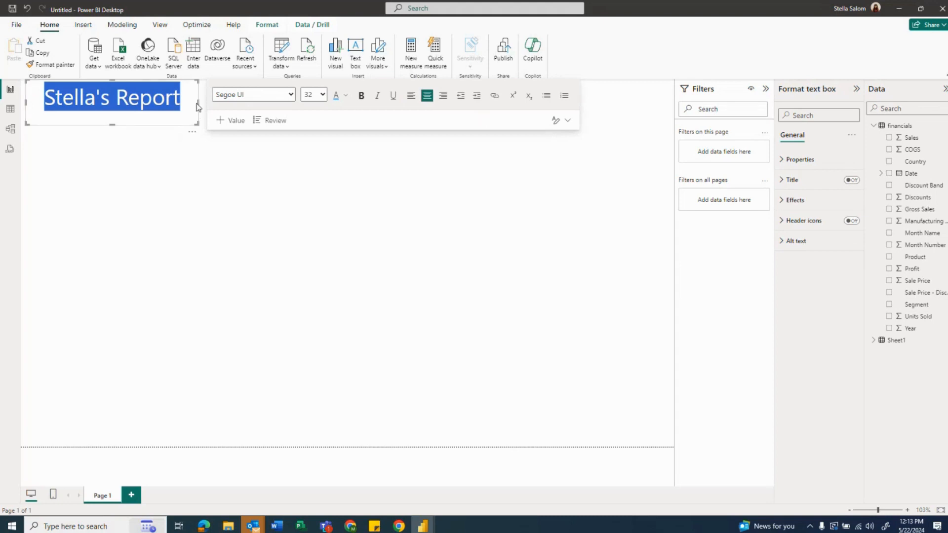
left_click_drag(197, 102, 235, 104)
left_click_drag(198, 128, 413, 135)
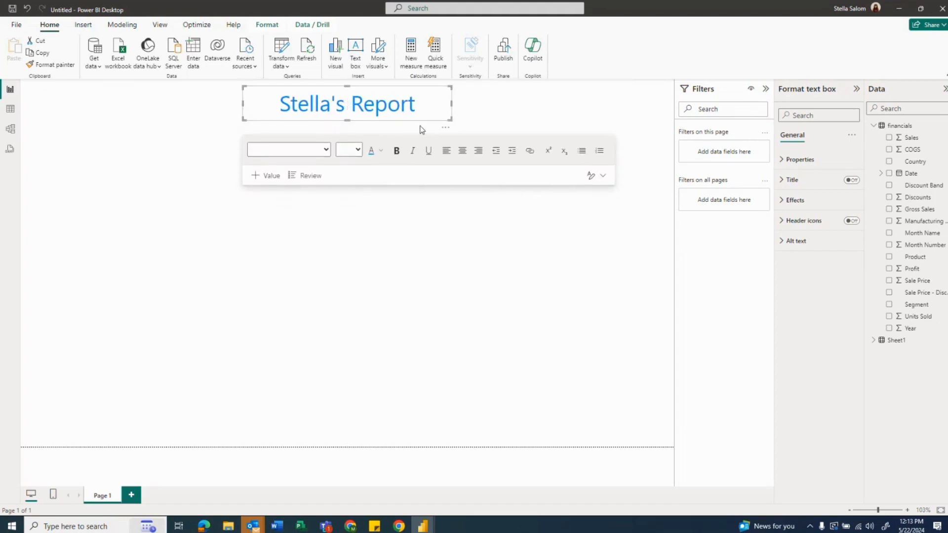
Give the title text box a dark blue background
left_click(779, 201)
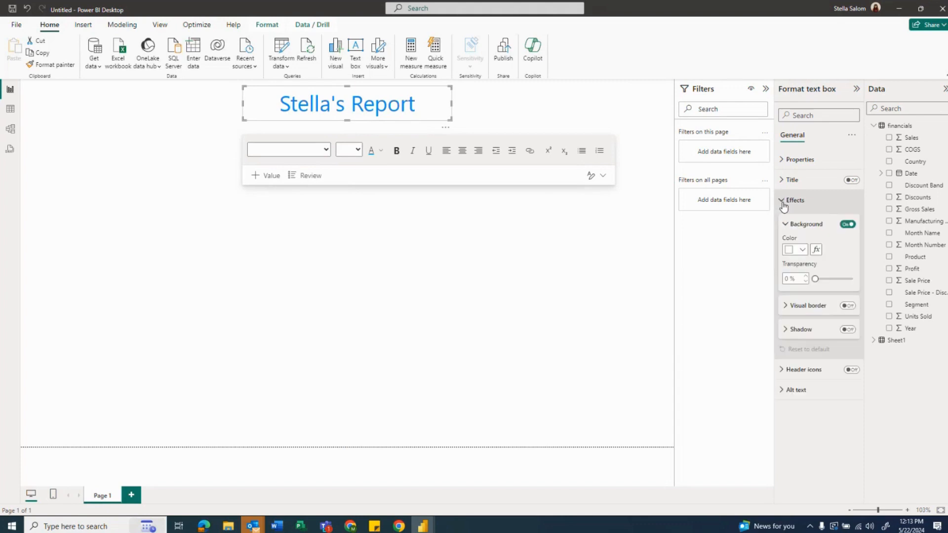
left_click(802, 250)
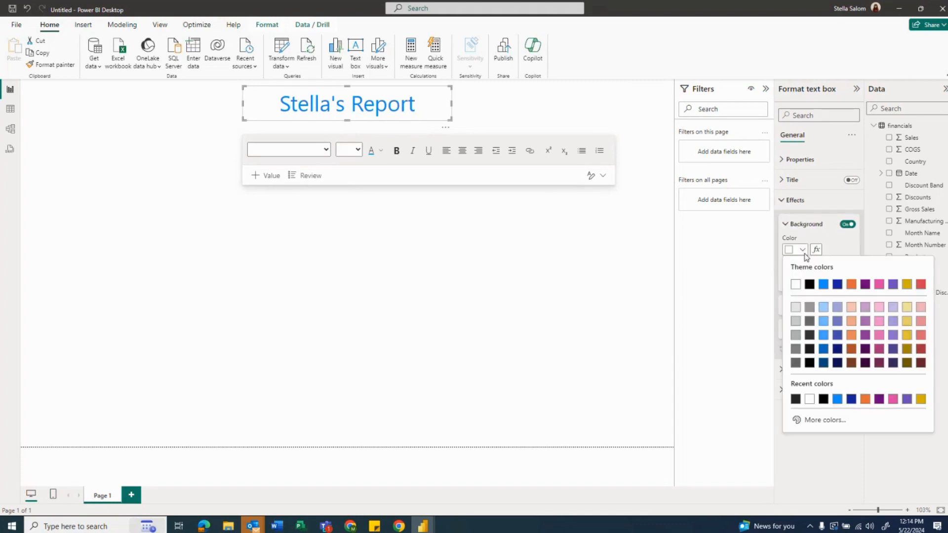
left_click(838, 285)
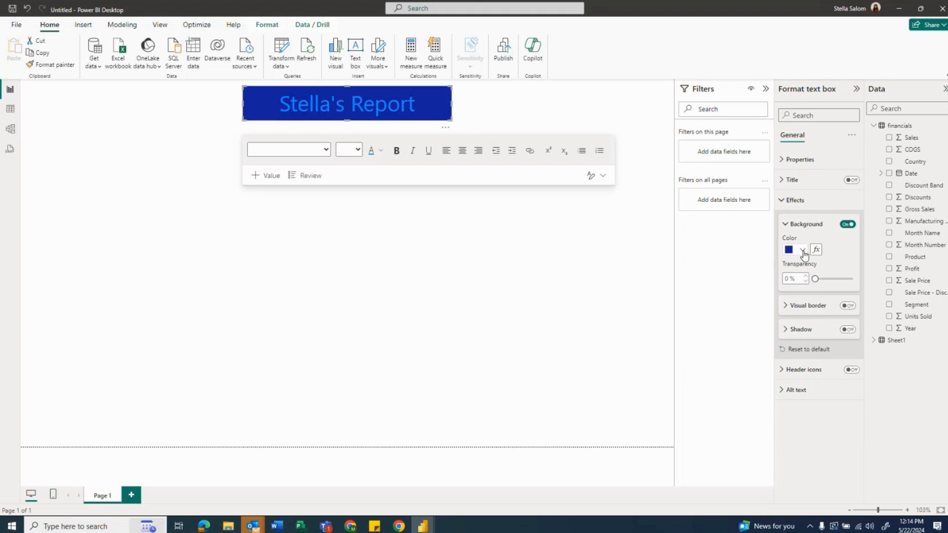
Recolour the title text light blue so it contrasts with the banner's background
left_click(390, 105)
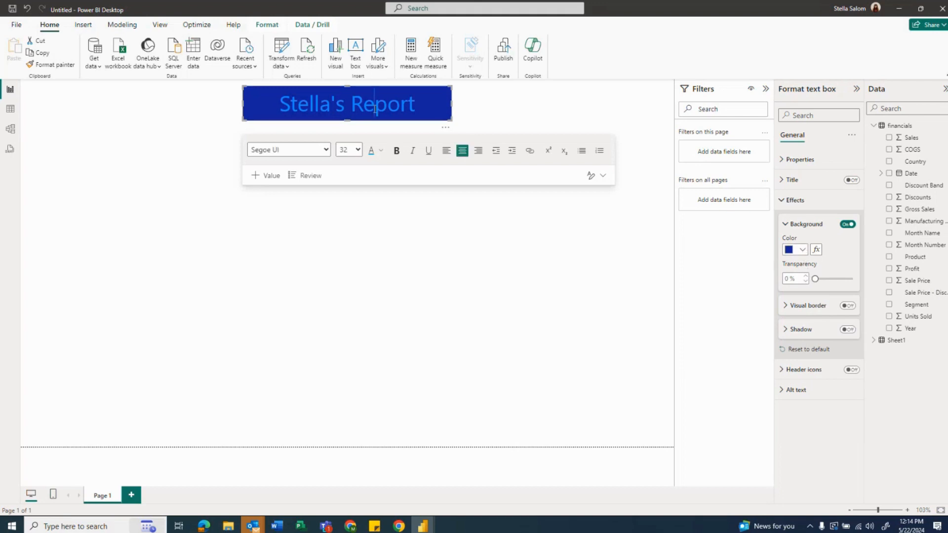
left_click(380, 151)
left_click(431, 217)
left_click_drag(416, 103, 277, 106)
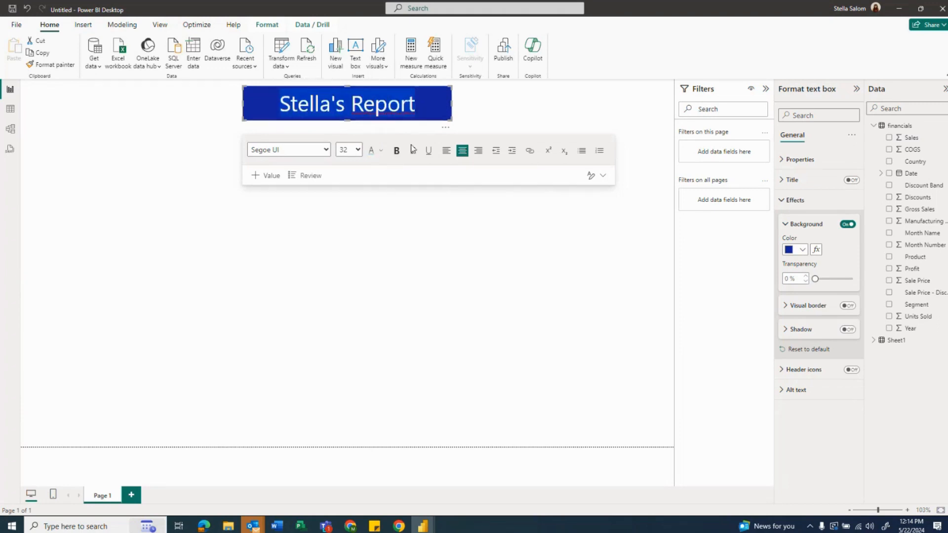
left_click(483, 108)
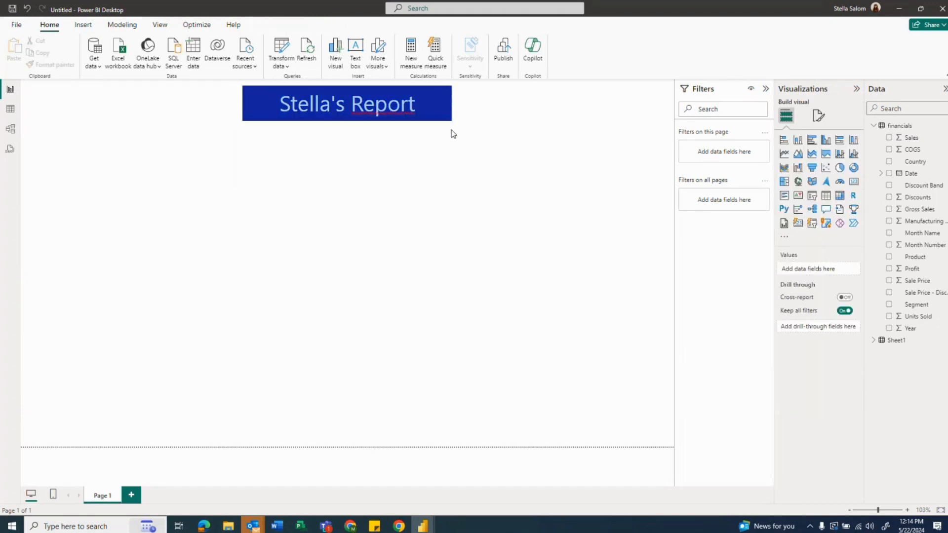
left_click(440, 110)
left_click(520, 123)
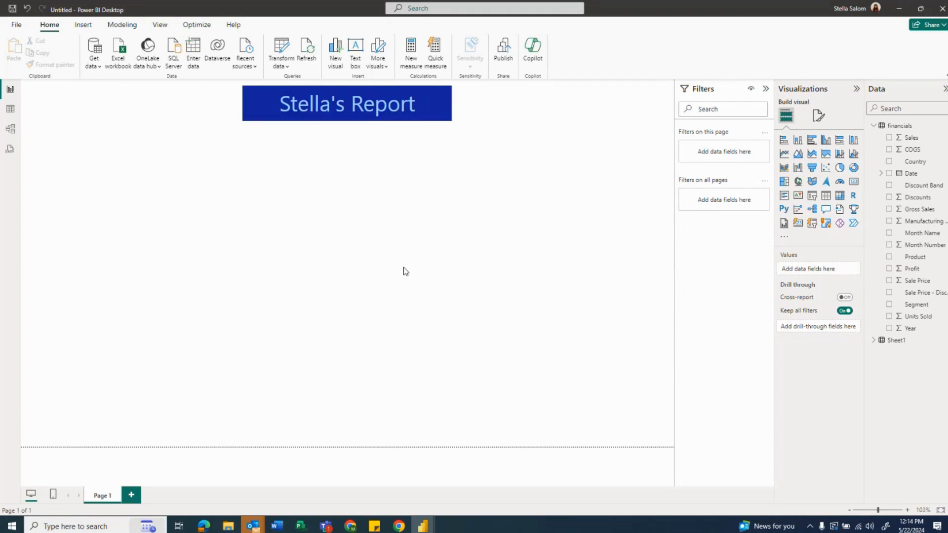
Build a stacked area chart below and left of the title, with the financials date Quarter on the X-axis and Sales on the Y-axis
left_click(812, 155)
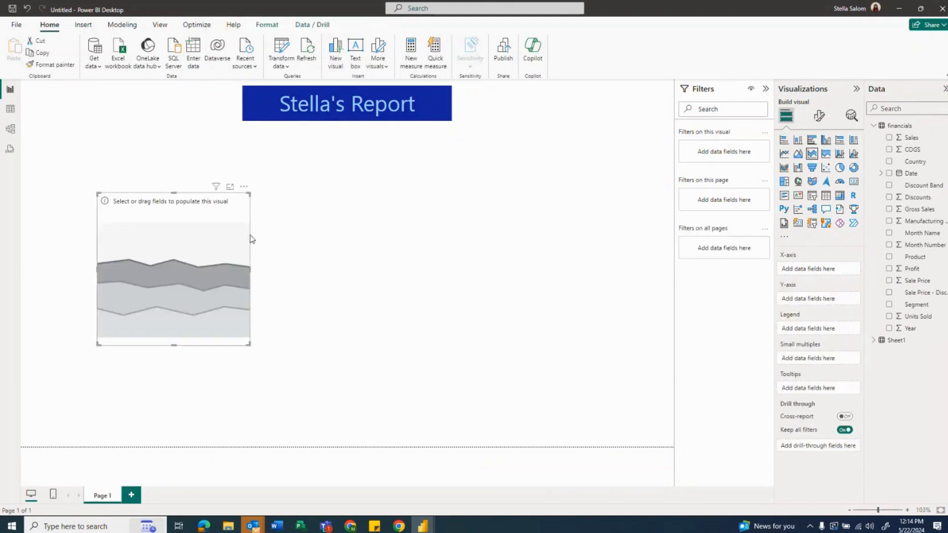
left_click_drag(253, 207, 213, 153)
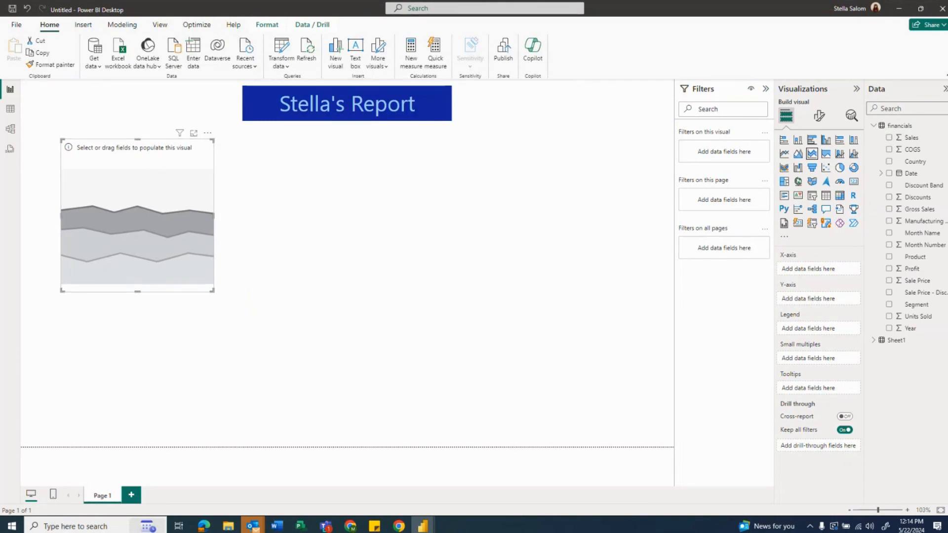
left_click(875, 341)
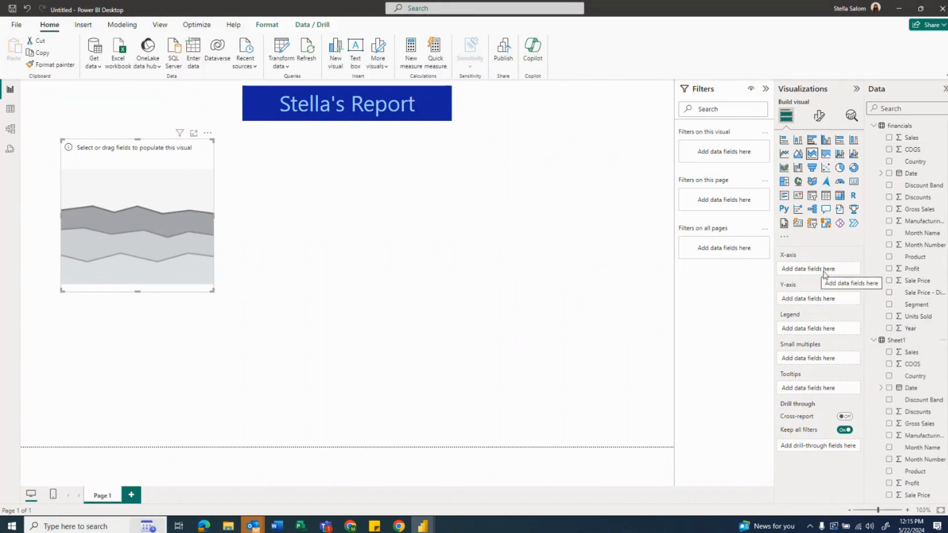
left_click(881, 173)
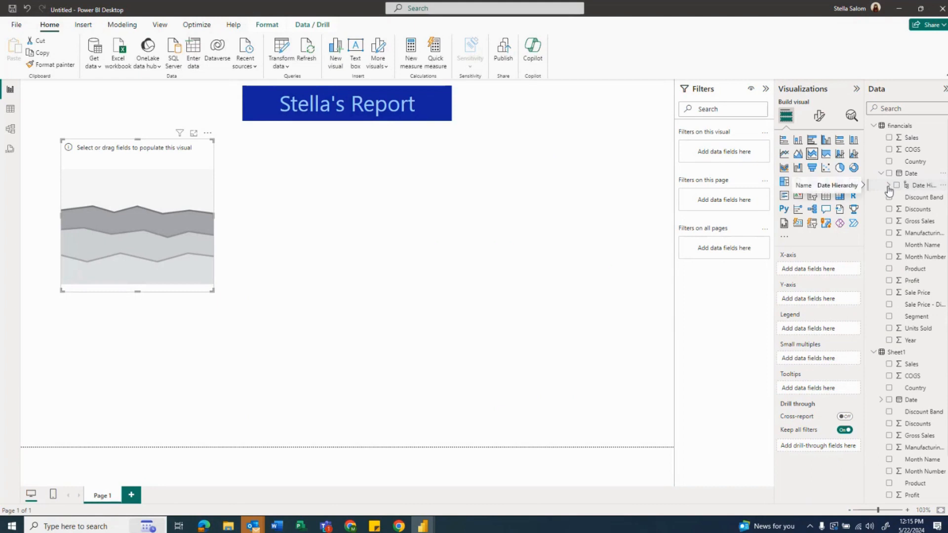
left_click(889, 186)
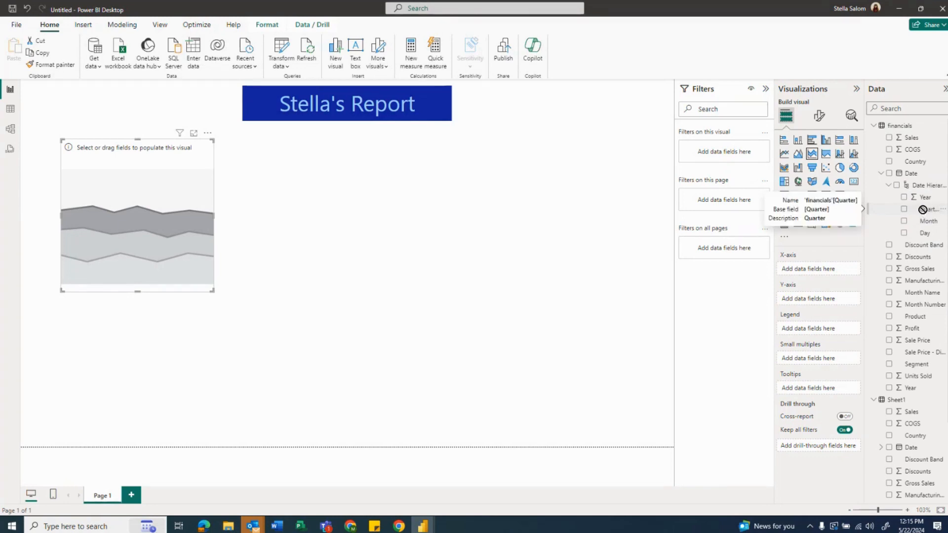
left_click_drag(926, 213, 835, 272)
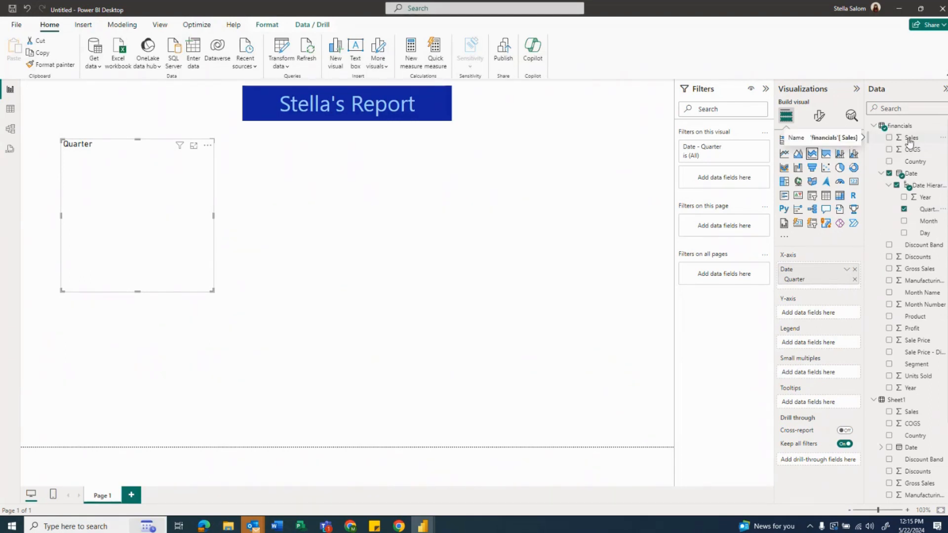
left_click_drag(913, 142, 831, 315)
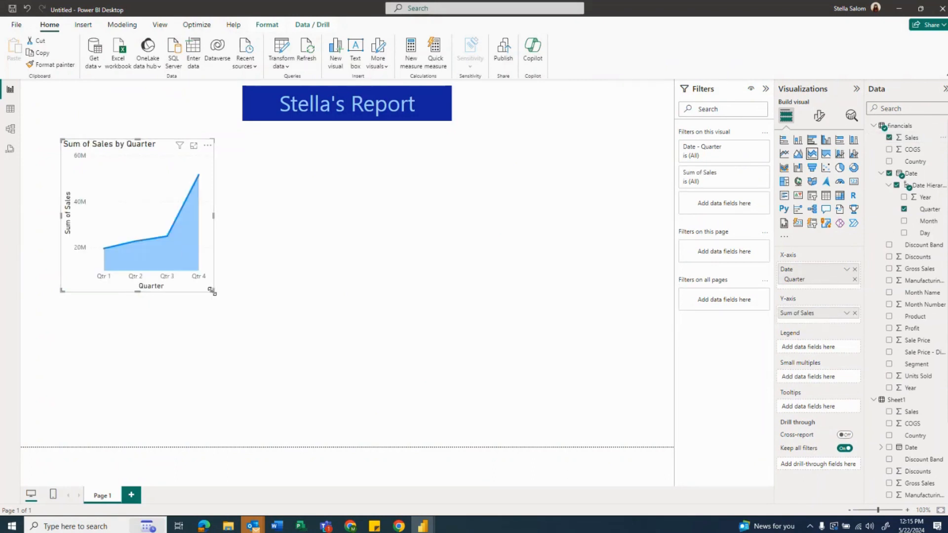
Enlarge the sales area chart slightly and shift it up and to the left on the page
left_click_drag(212, 291, 236, 295)
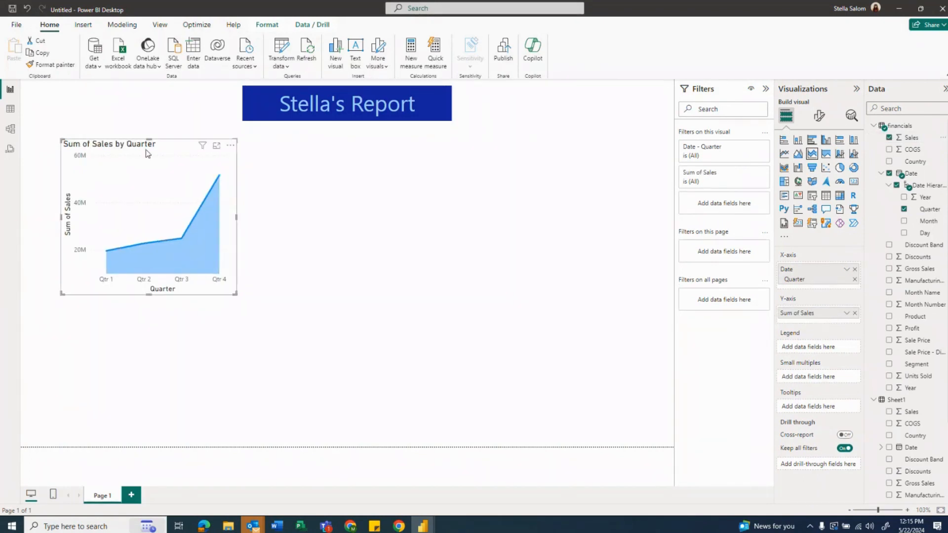
left_click_drag(160, 146, 147, 139)
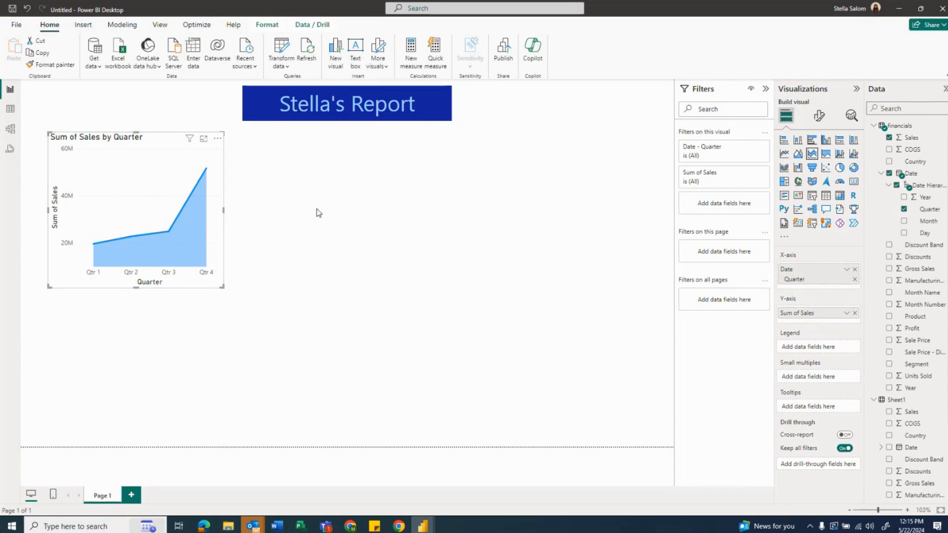
Format the financials Sales column as dollar currency and widen the area chart slightly
left_click(922, 142)
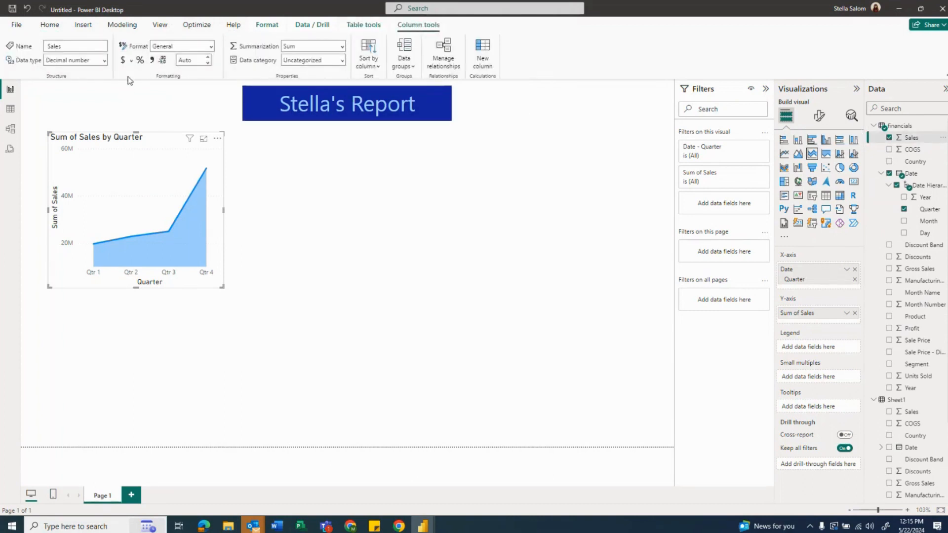
left_click(123, 61)
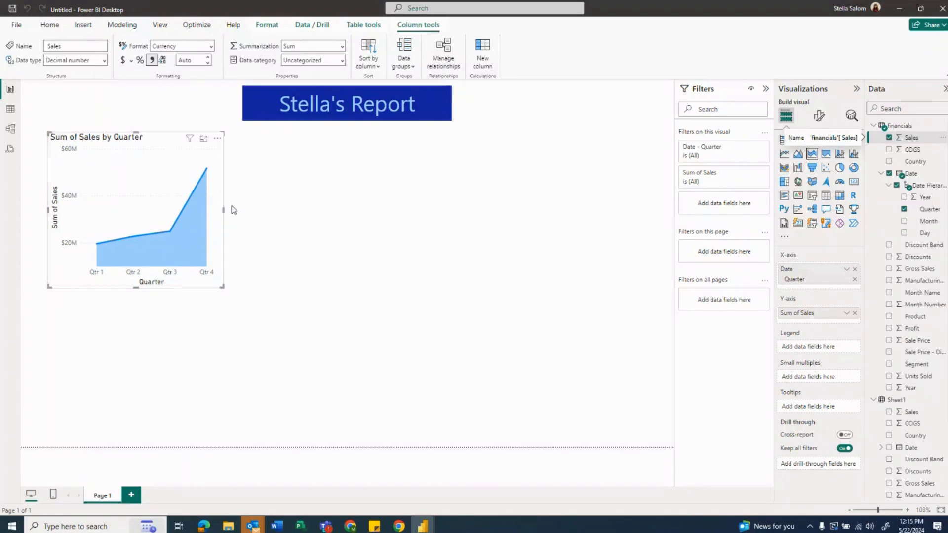
left_click_drag(225, 209, 236, 214)
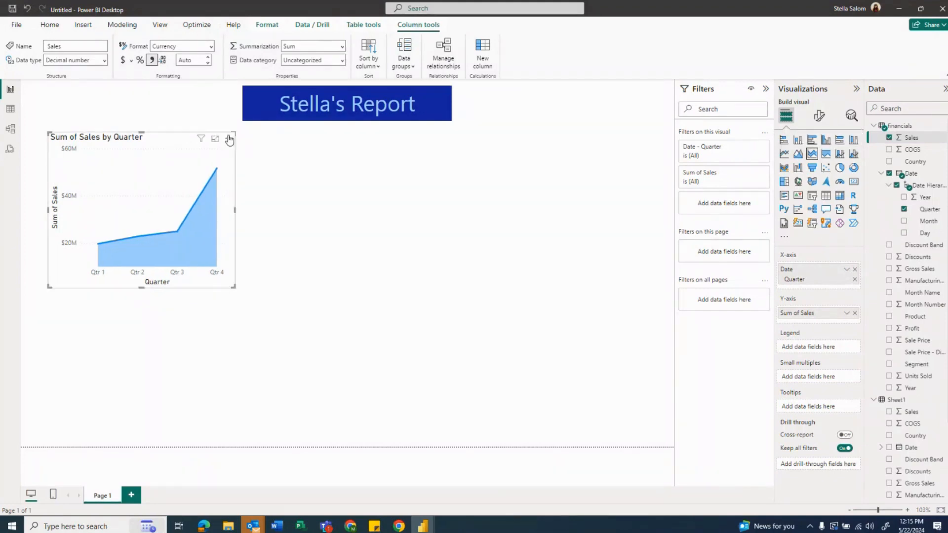
Check the area chart's axis sorting options, then move the chart closer to the page's upper-left corner
left_click(228, 138)
mouse_move(260, 199)
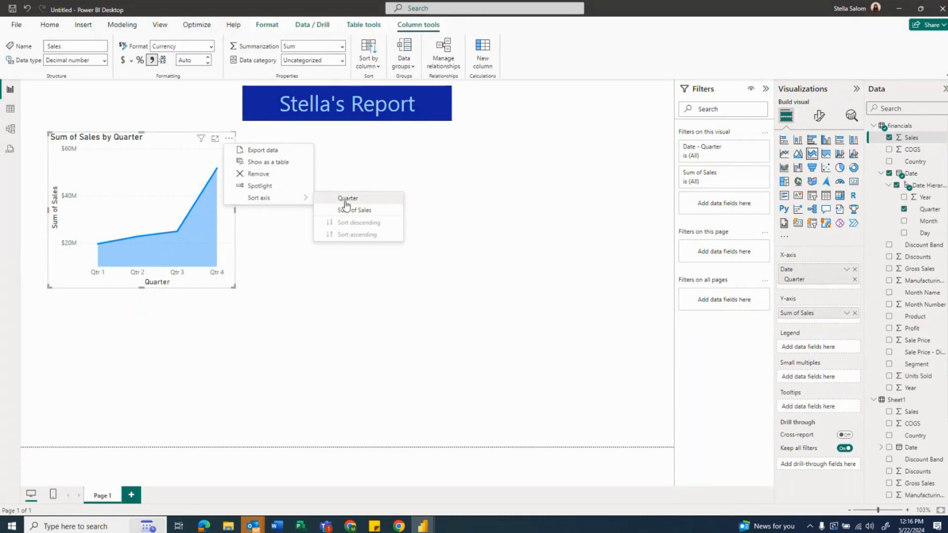
left_click(276, 283)
left_click_drag(172, 139, 163, 128)
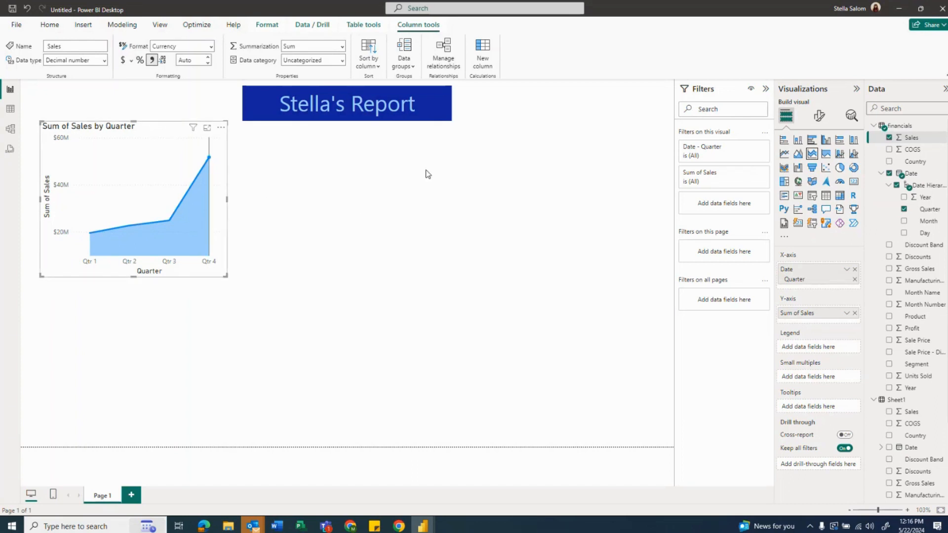
Center the area chart's title and set its text color to dark blue
left_click(819, 117)
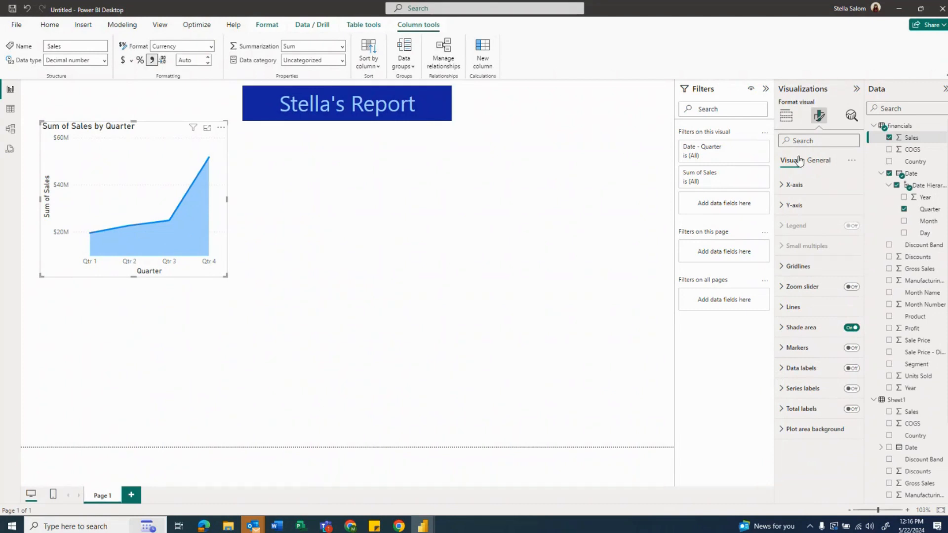
left_click(819, 161)
left_click(783, 206)
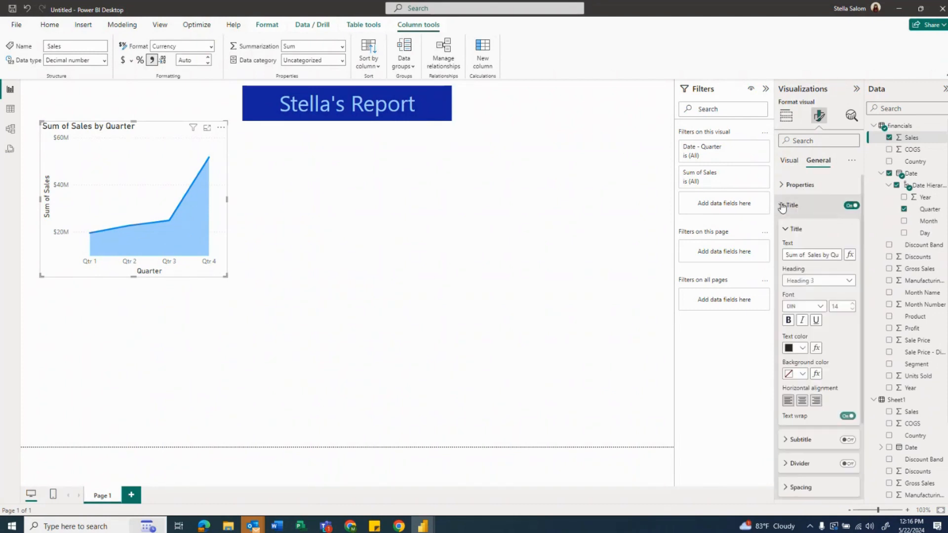
left_click(804, 401)
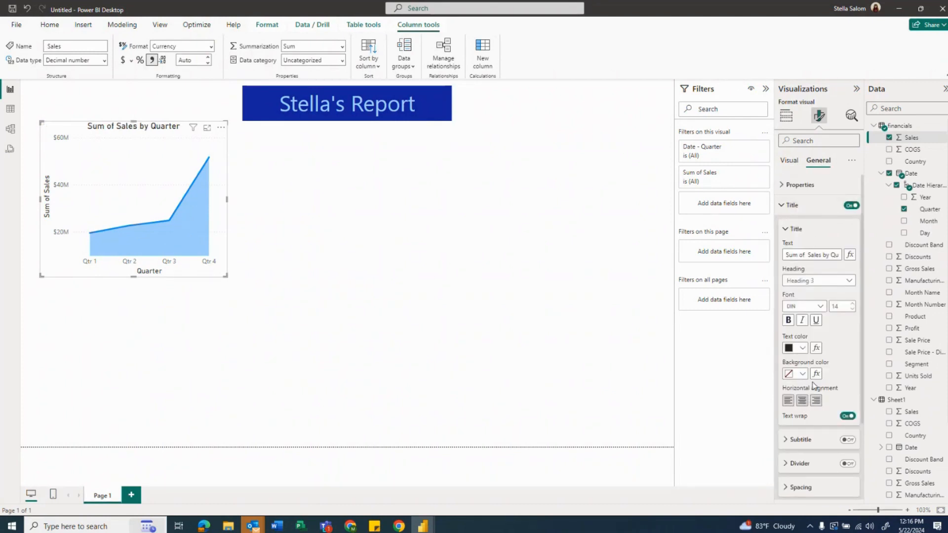
left_click(803, 348)
left_click(809, 307)
scroll(820, 447, "down", 2)
scroll(820, 447, "up", 2)
left_click(787, 230)
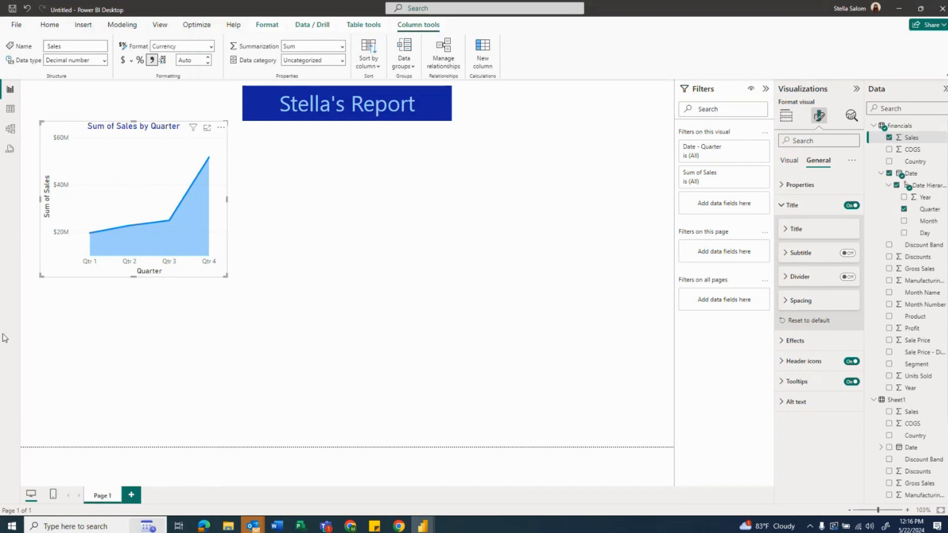
Build a stacked column chart below and right of the page title, with financials Month Name on the X-axis and Profit on the Y-axis
left_click(320, 317)
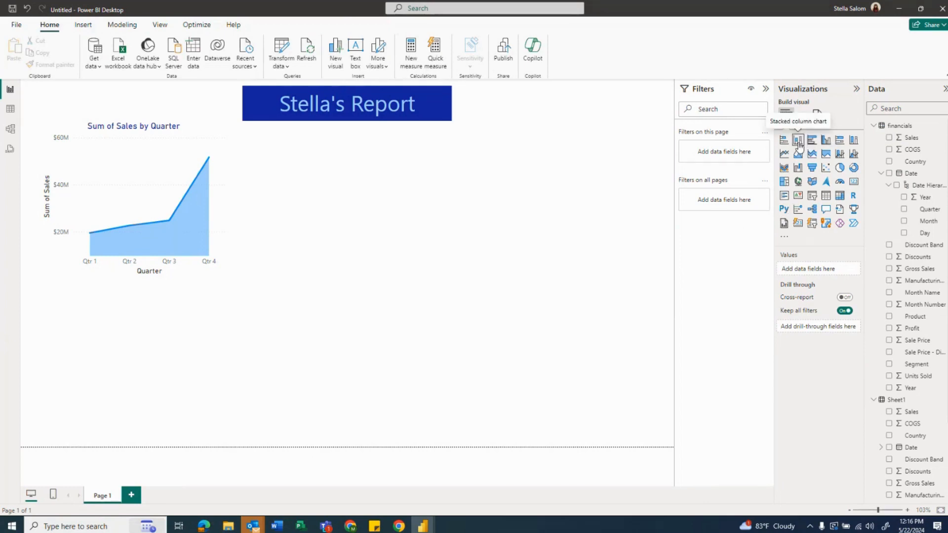
left_click(197, 154)
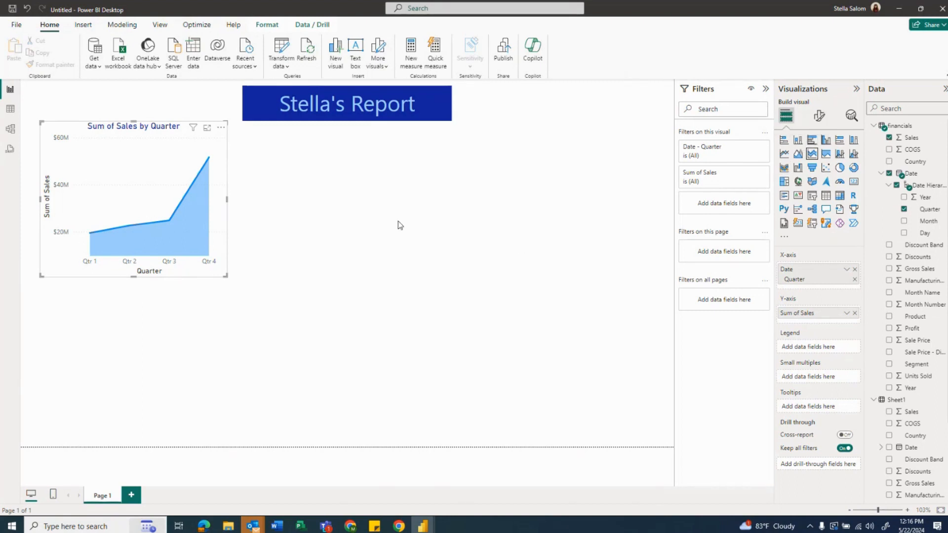
left_click(390, 197)
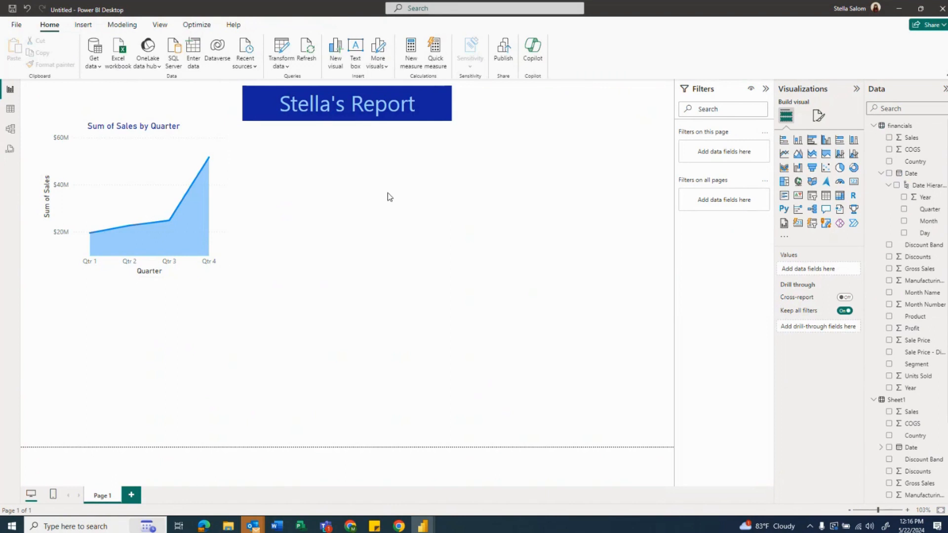
left_click(800, 143)
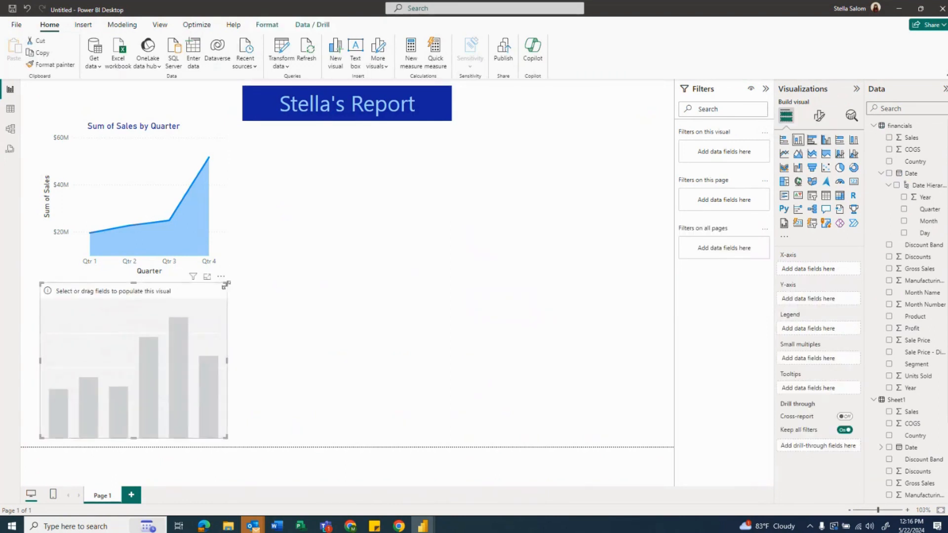
left_click_drag(224, 292, 651, 126)
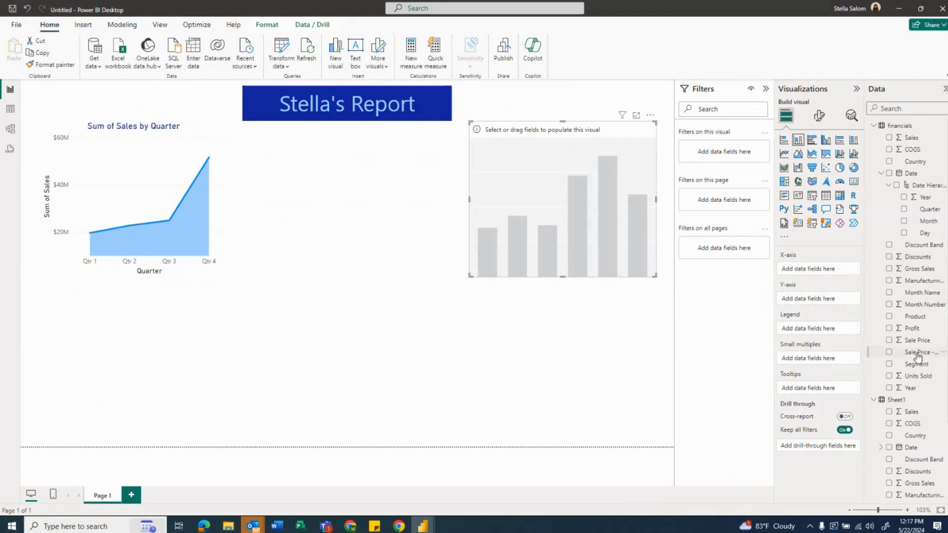
left_click_drag(918, 295, 843, 272)
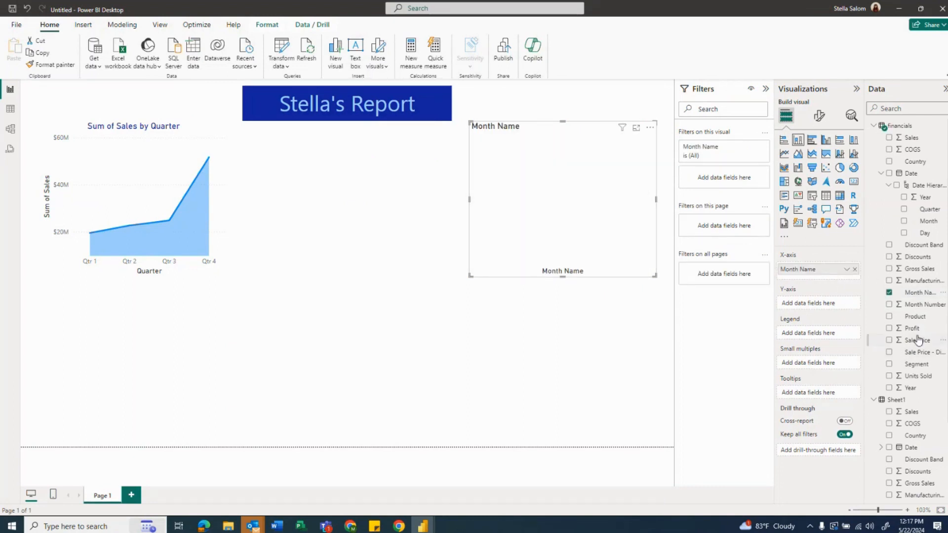
left_click_drag(913, 329, 833, 305)
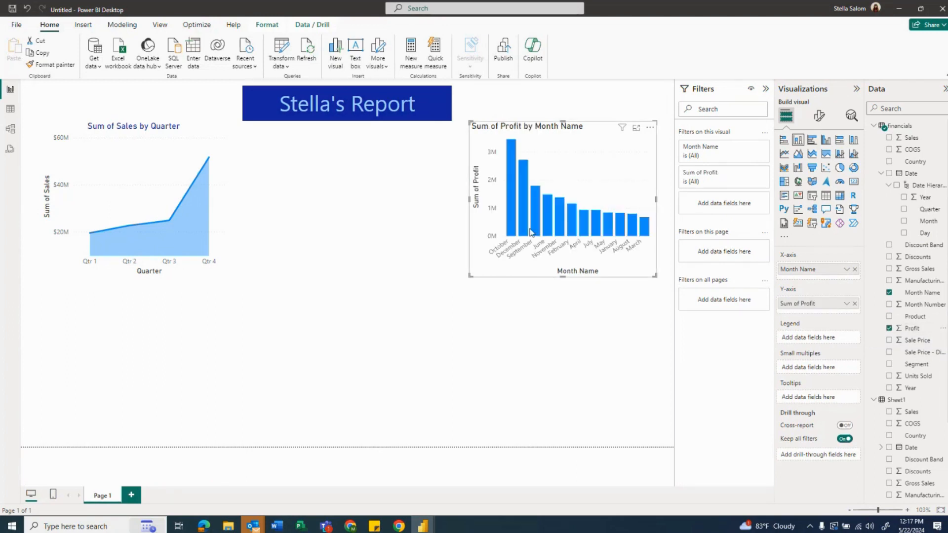
Format the financials Profit column as dollar currency, and widen the column chart to the left and shift it slightly down
left_click_drag(470, 122, 458, 123)
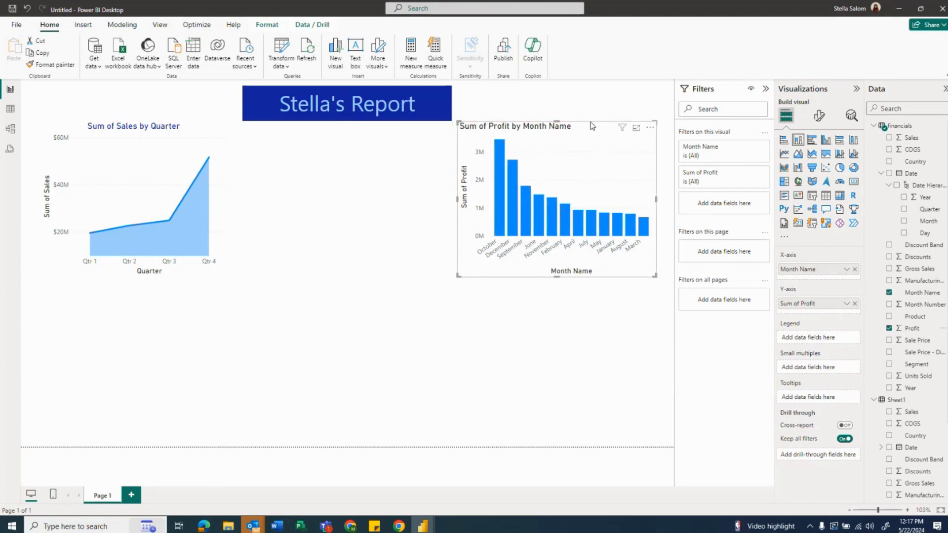
left_click_drag(592, 126, 591, 135)
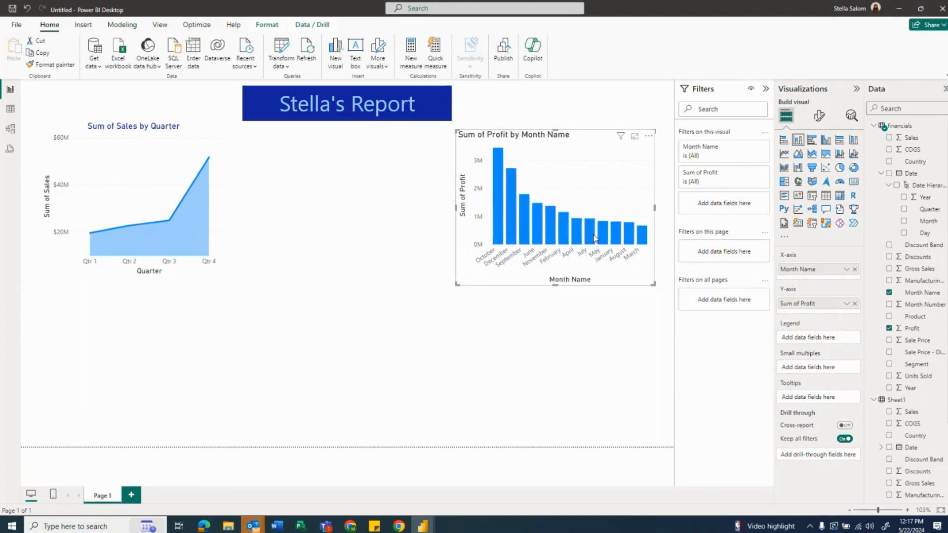
left_click(913, 329)
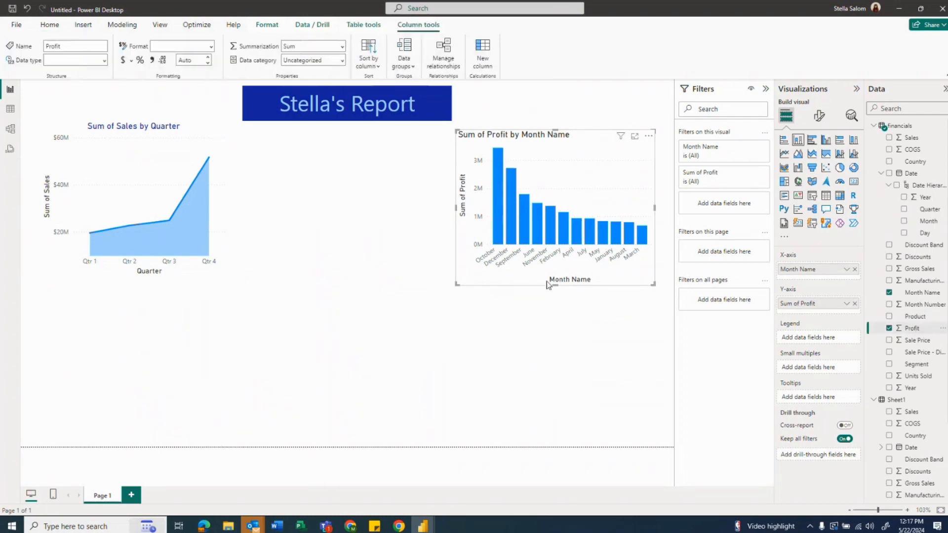
left_click(122, 60)
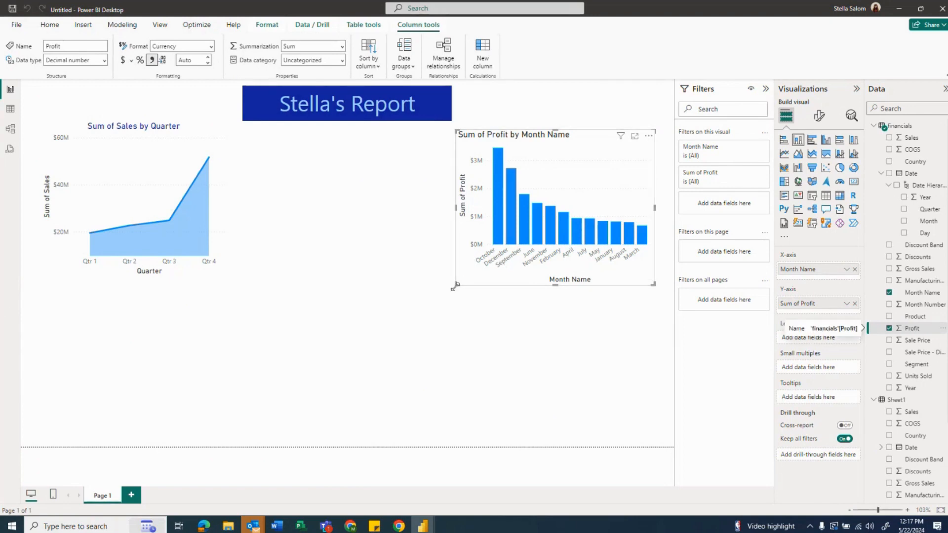
left_click_drag(455, 285, 447, 283)
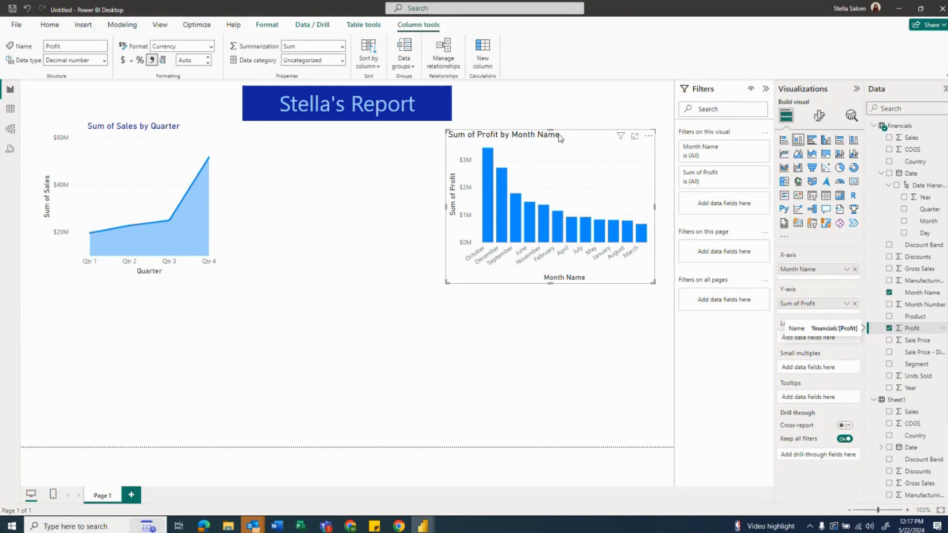
Sort the column chart's axis by Month Name in ascending order
left_click(648, 136)
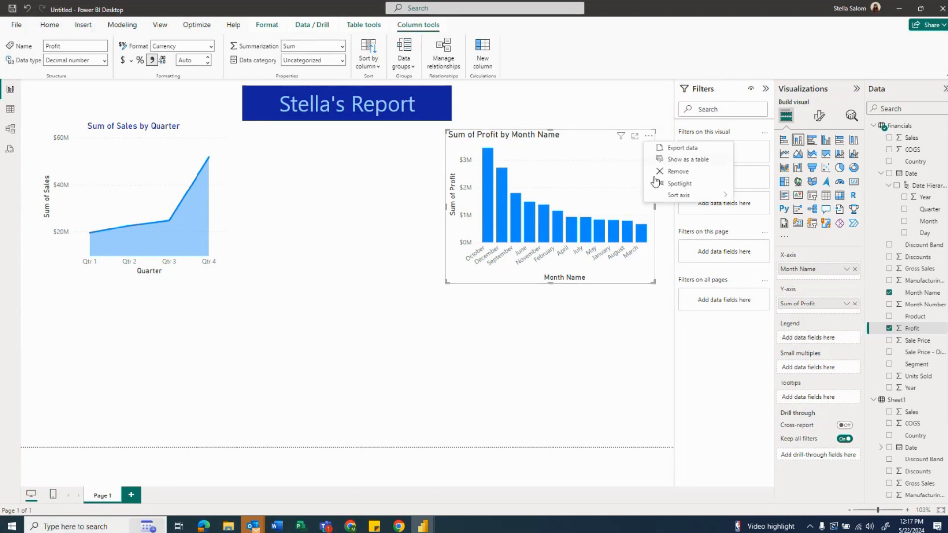
mouse_move(656, 198)
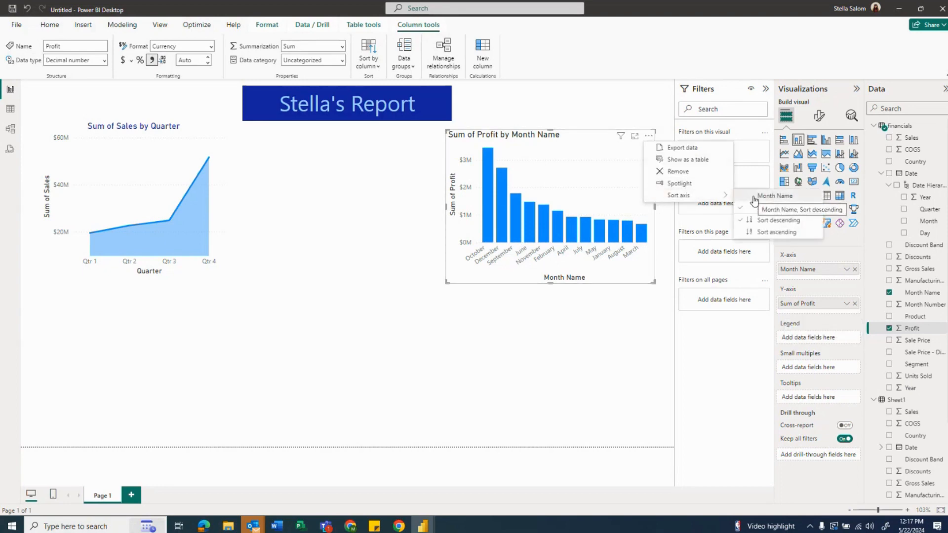
left_click(775, 219)
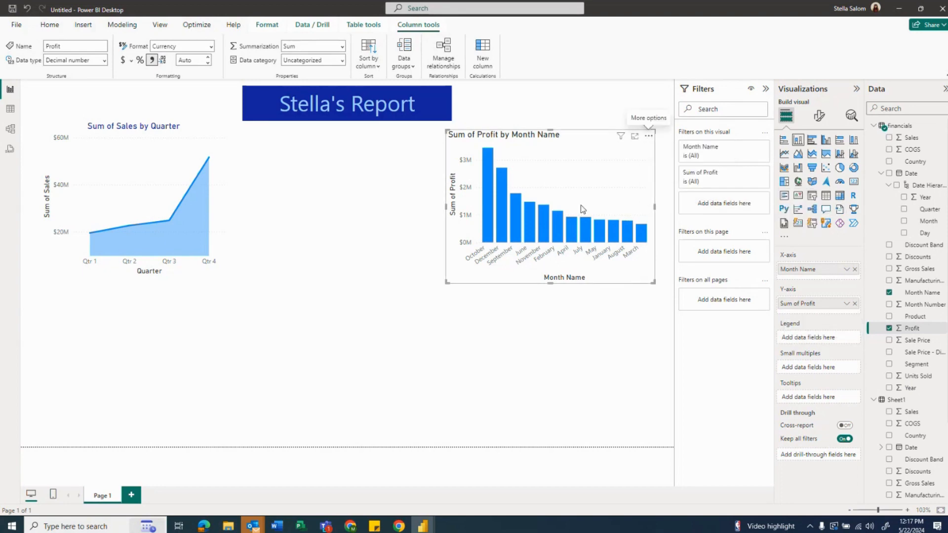
left_click(648, 136)
mouse_move(678, 195)
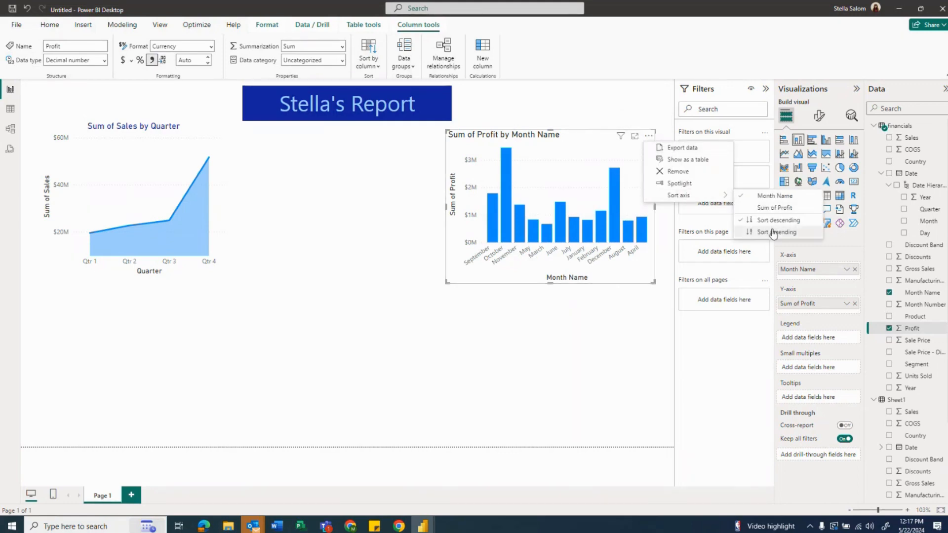
left_click(777, 231)
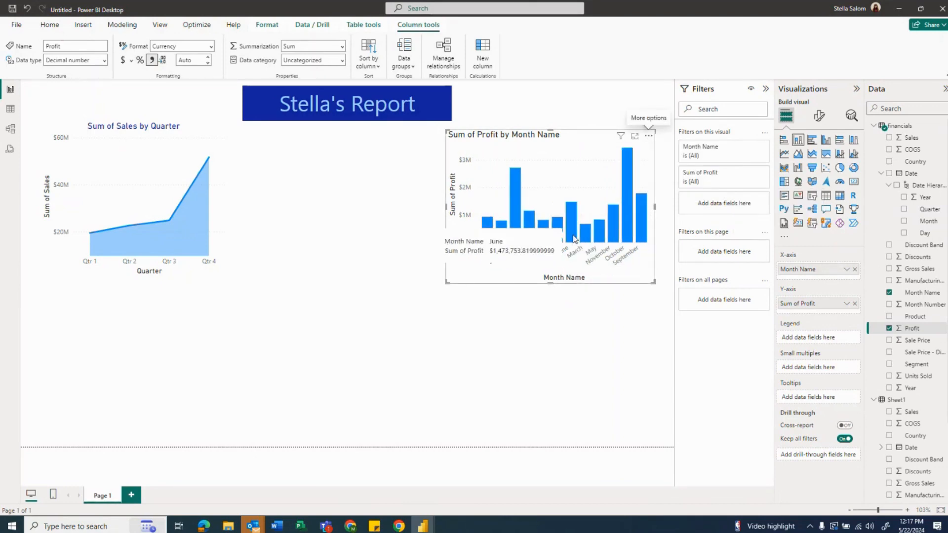
Sort the financials Month Name column by Month Number
left_click(924, 293)
left_click(372, 61)
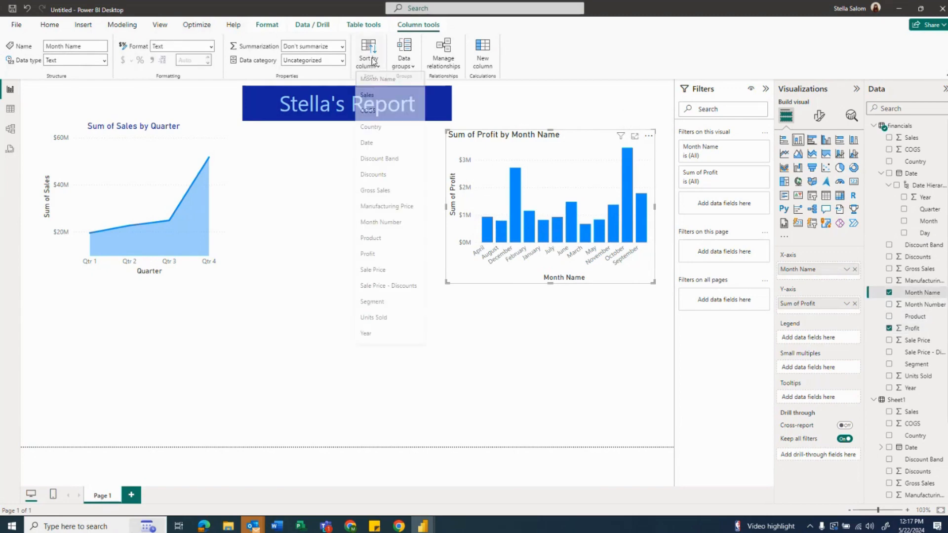
left_click(386, 227)
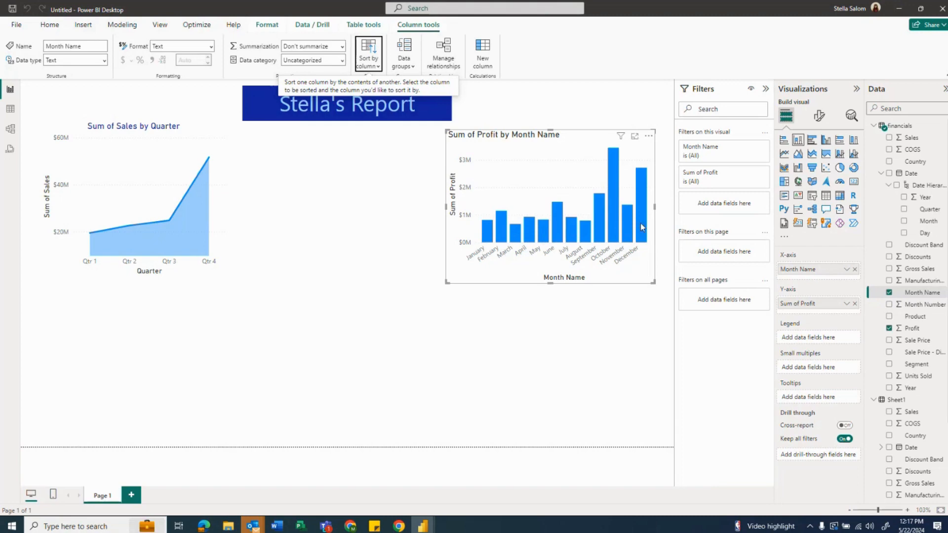
Try descending month order on the column chart's axis, then return it to ascending order
left_click(649, 136)
mouse_move(679, 195)
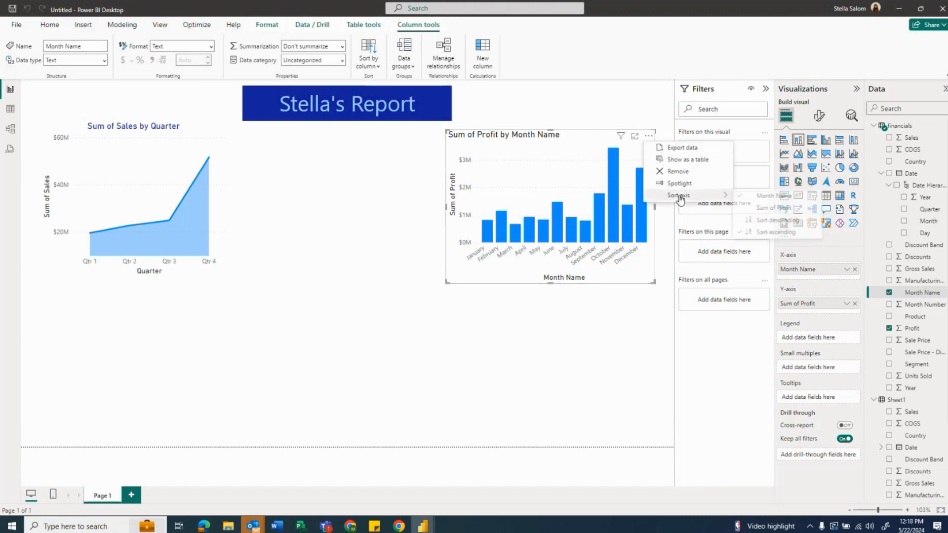
left_click(762, 220)
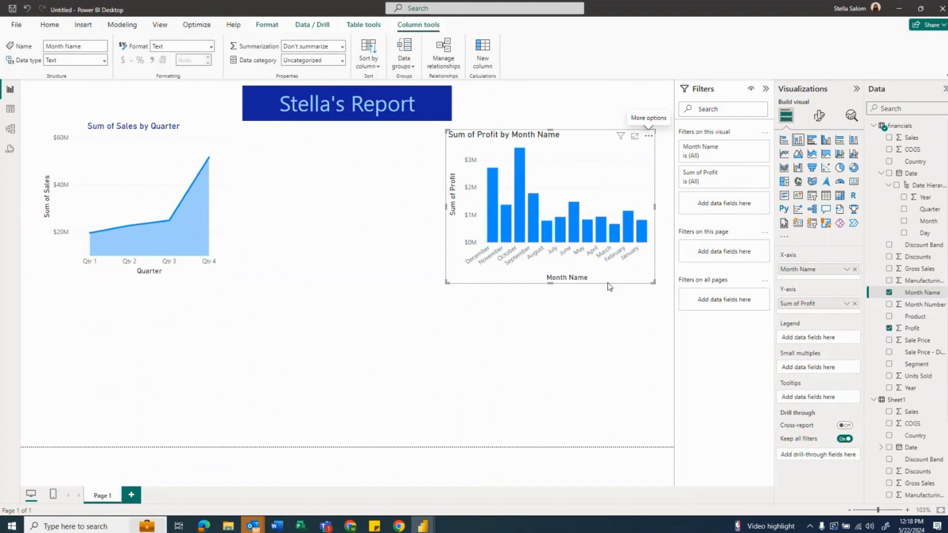
left_click(649, 138)
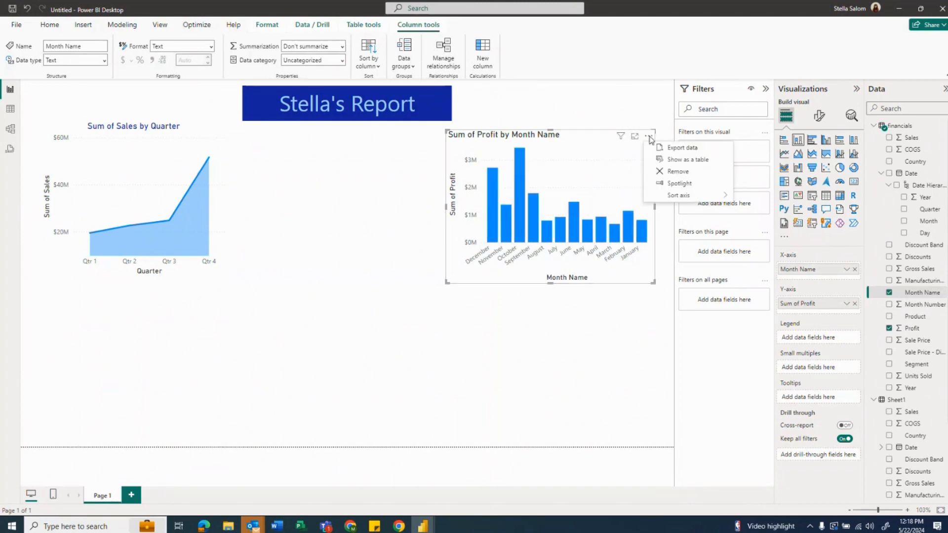
mouse_move(721, 197)
left_click(784, 233)
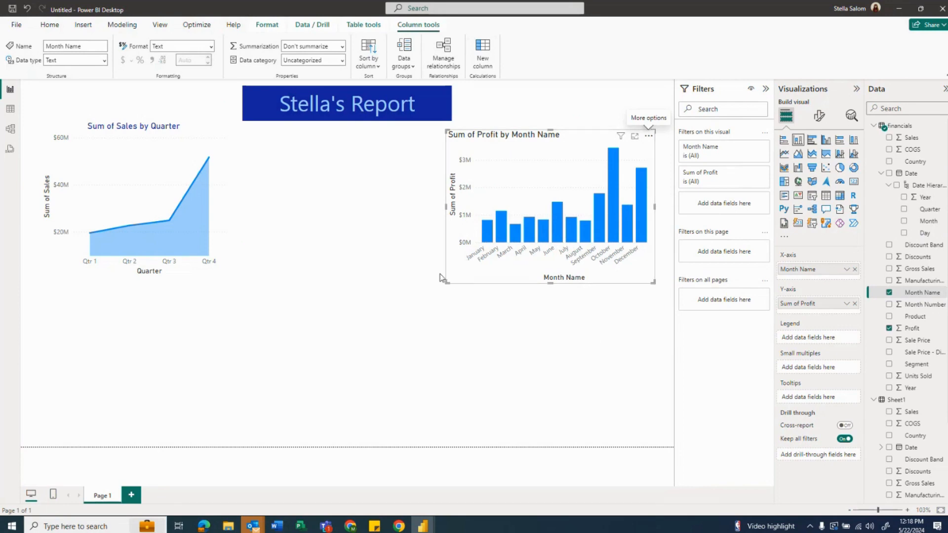
Shrink the column chart slightly from its lower-left corner, and center its title with bright blue text
left_click_drag(447, 284, 468, 267)
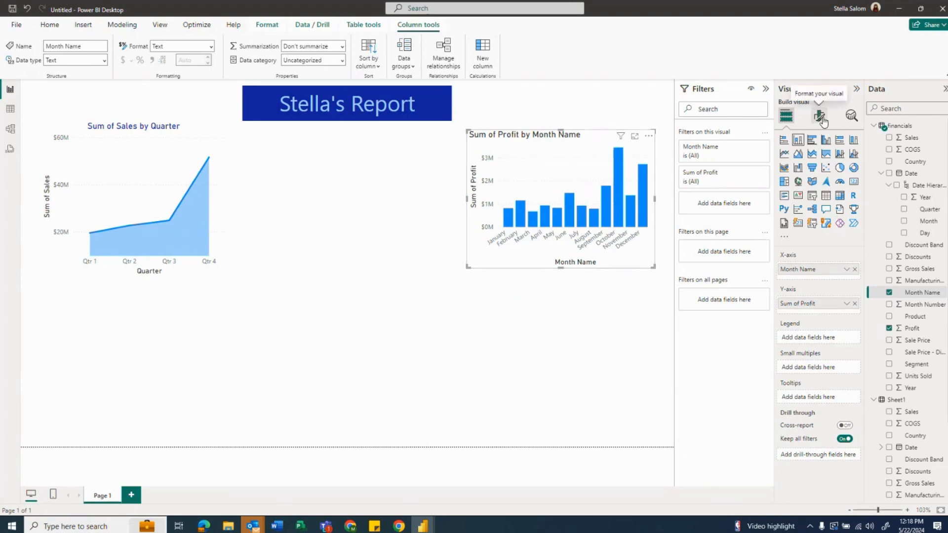
left_click(822, 119)
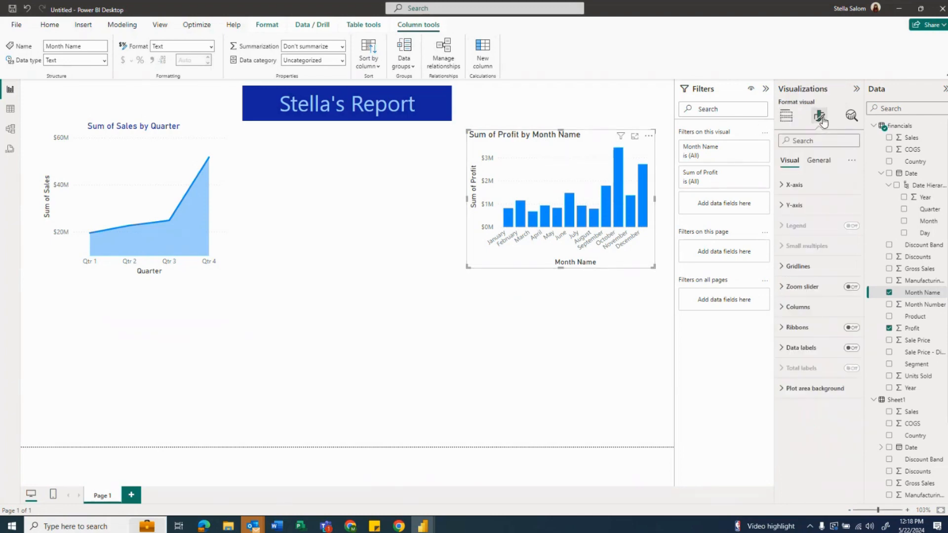
left_click(819, 160)
left_click(792, 204)
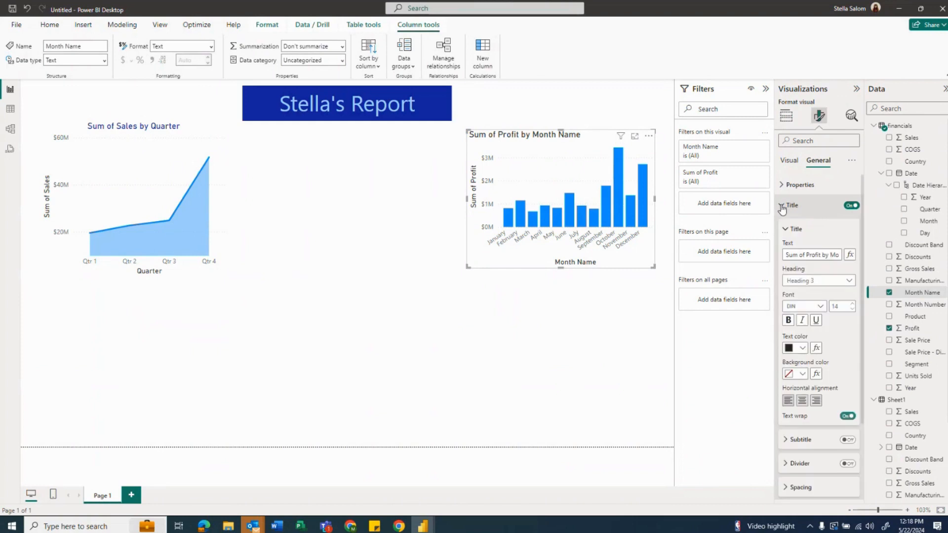
left_click(805, 401)
left_click(804, 349)
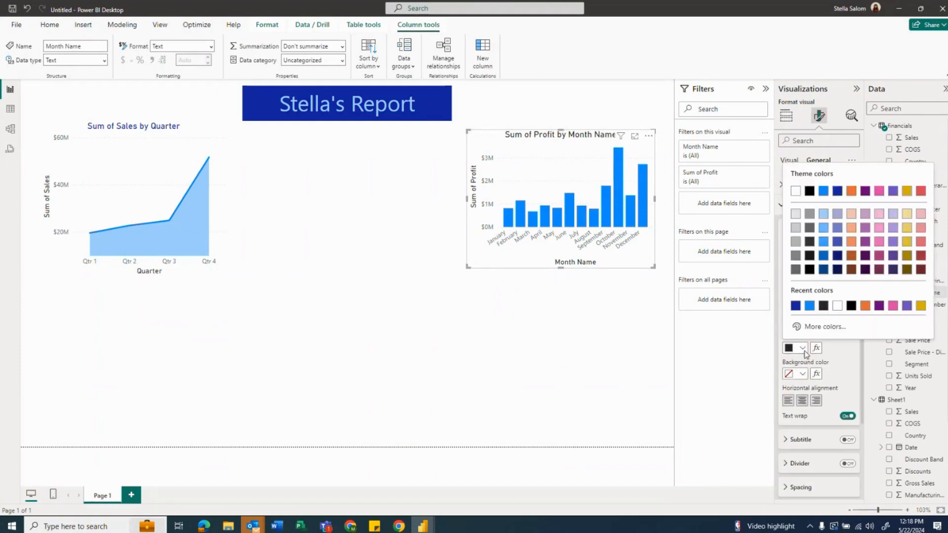
left_click(810, 306)
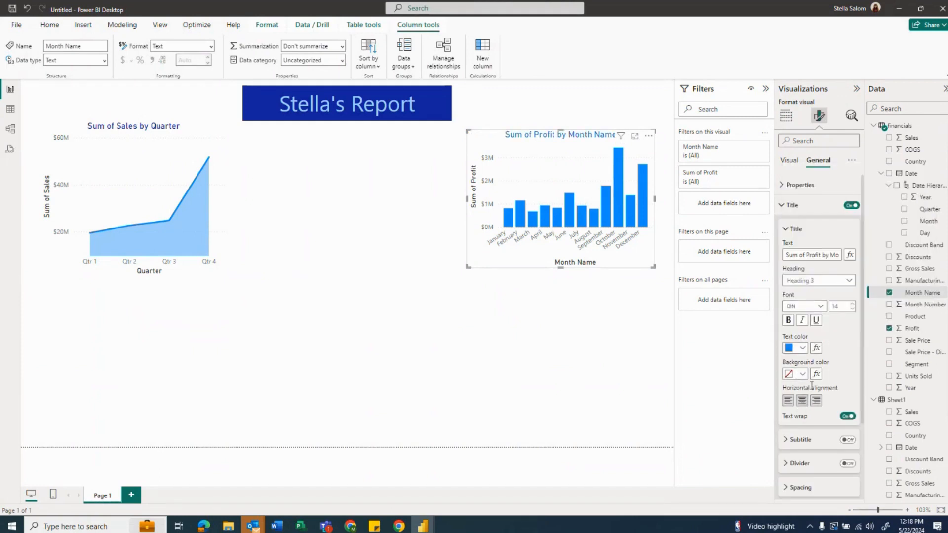
Set the column chart's X-axis title color to bright blue
left_click(785, 439)
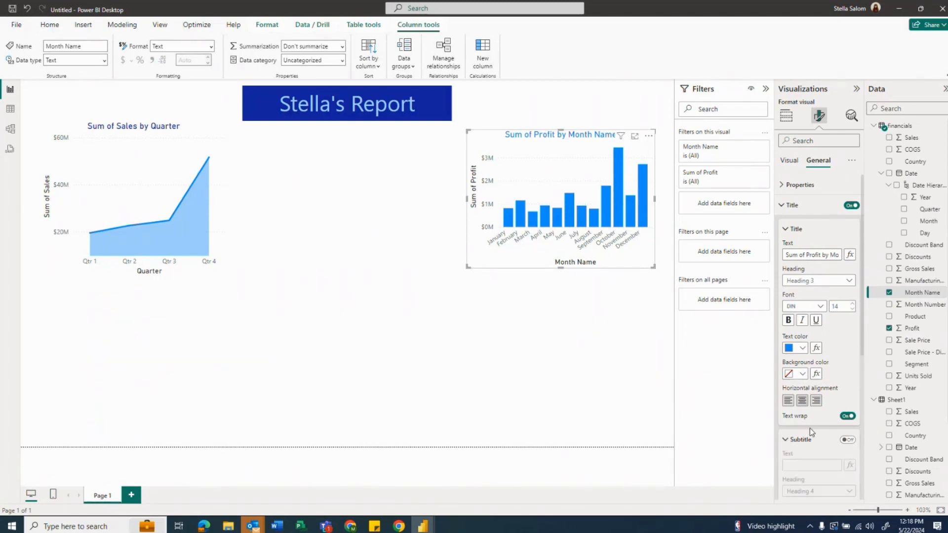
scroll(810, 428, "down", 3)
scroll(811, 428, "up", 3)
left_click(791, 161)
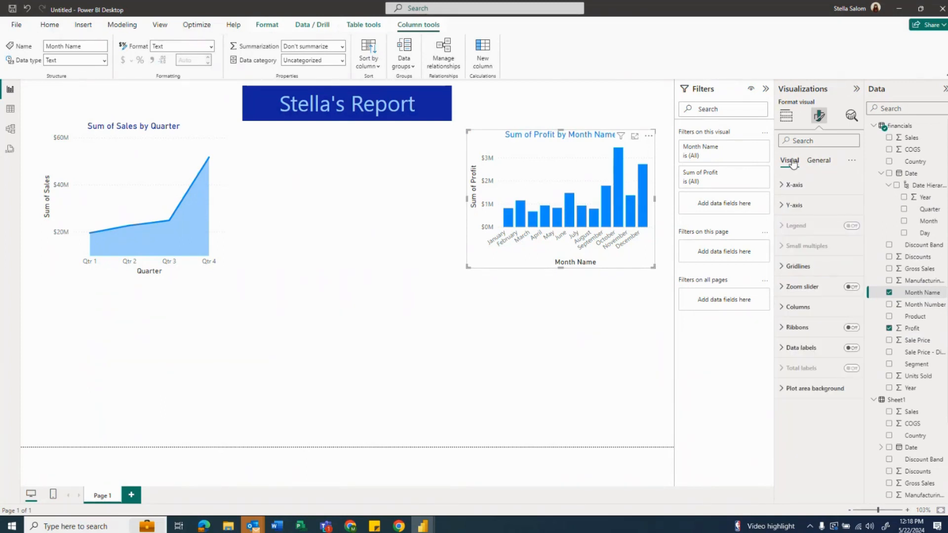
left_click(787, 185)
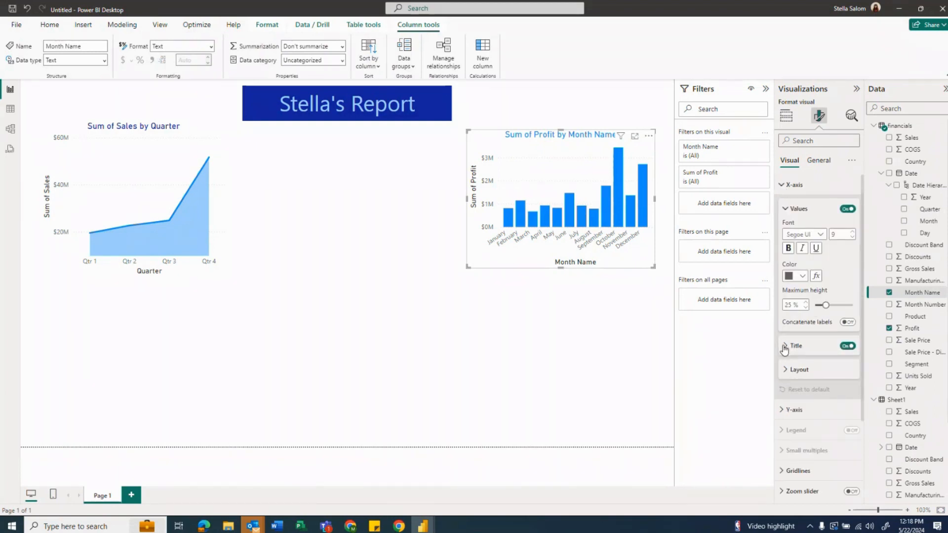
left_click(784, 347)
scroll(807, 454, "down", 2)
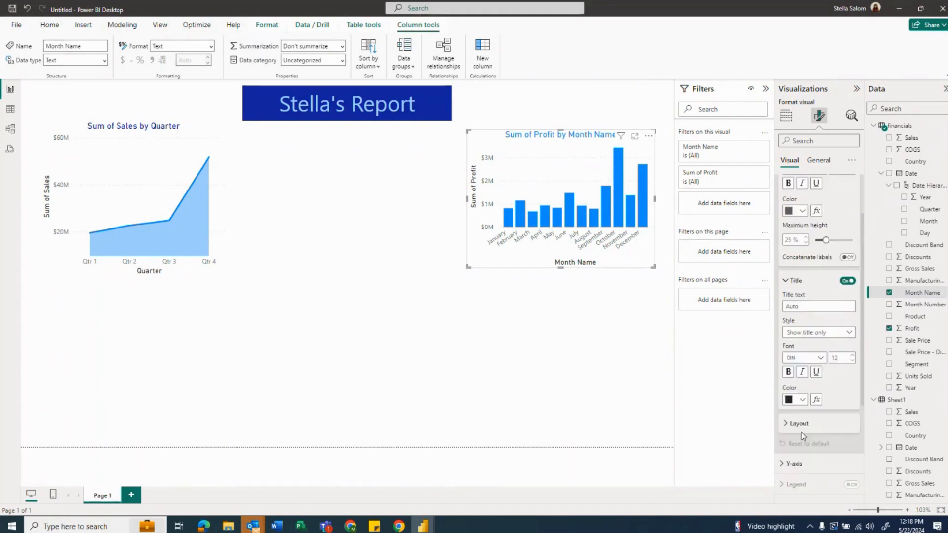
left_click(800, 400)
left_click(795, 357)
scroll(824, 410, "up", 2)
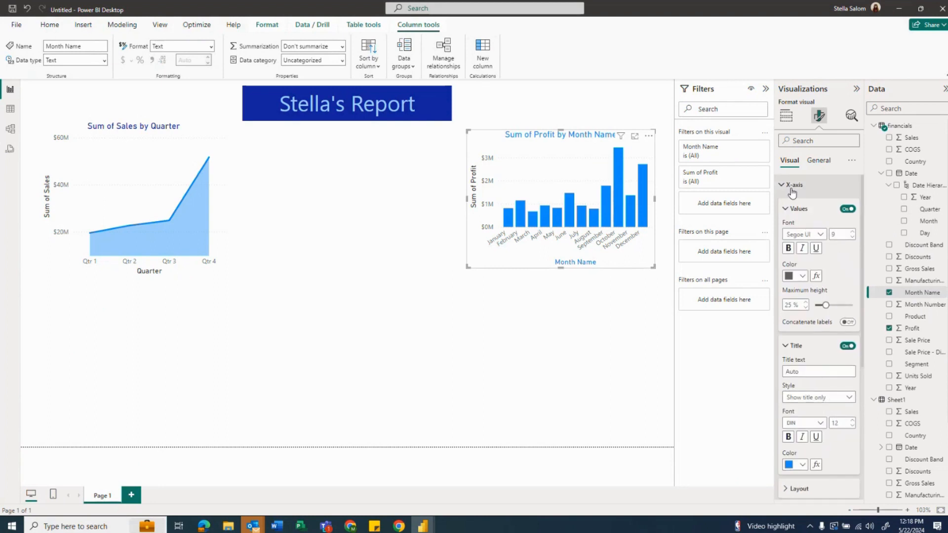
Change the column chart's Y-axis title to the same bright blue
scroll(820, 356, "down", 5)
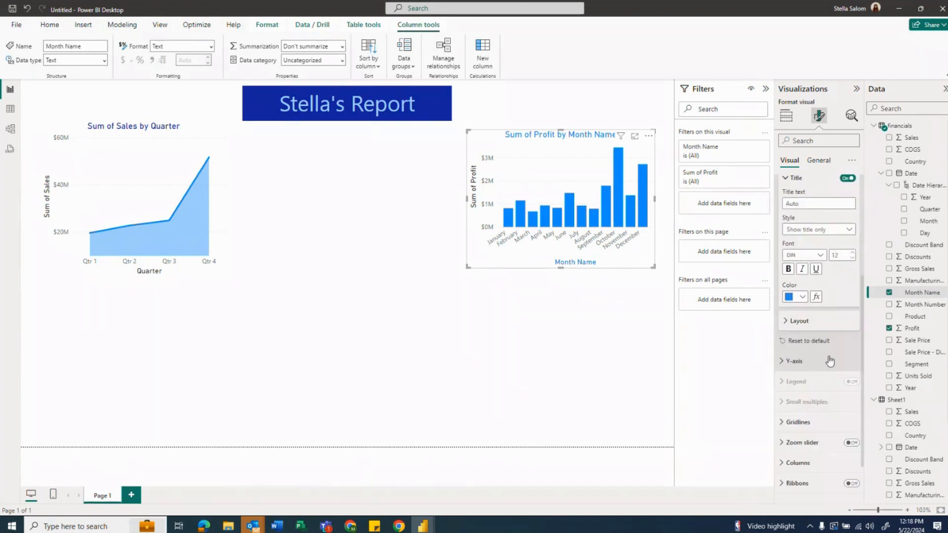
left_click(791, 372)
scroll(794, 395, "down", 2)
left_click(796, 437)
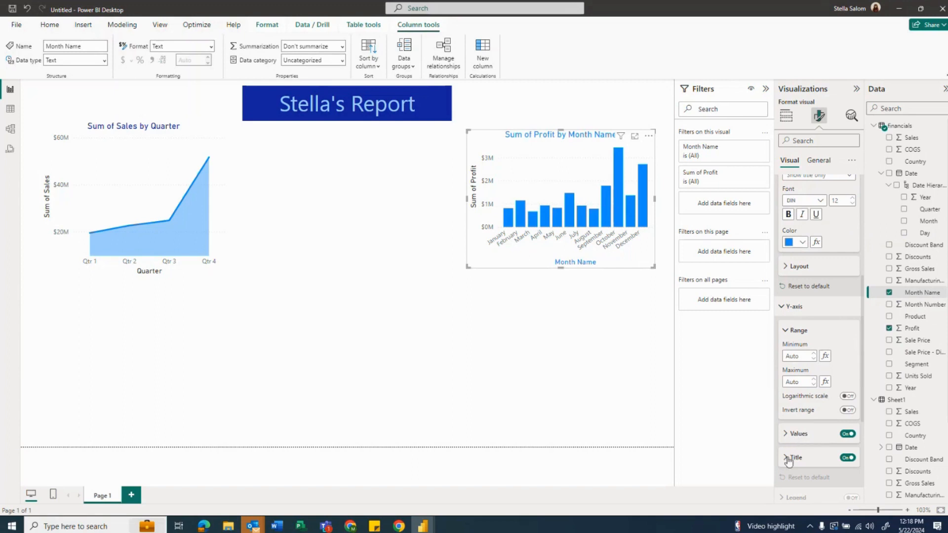
scroll(800, 444, "down", 4)
left_click(803, 446)
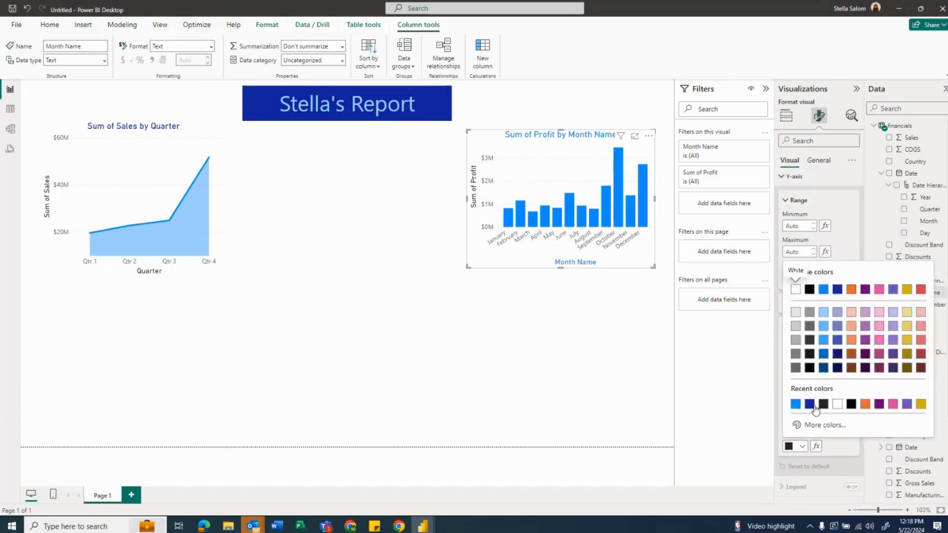
left_click(795, 404)
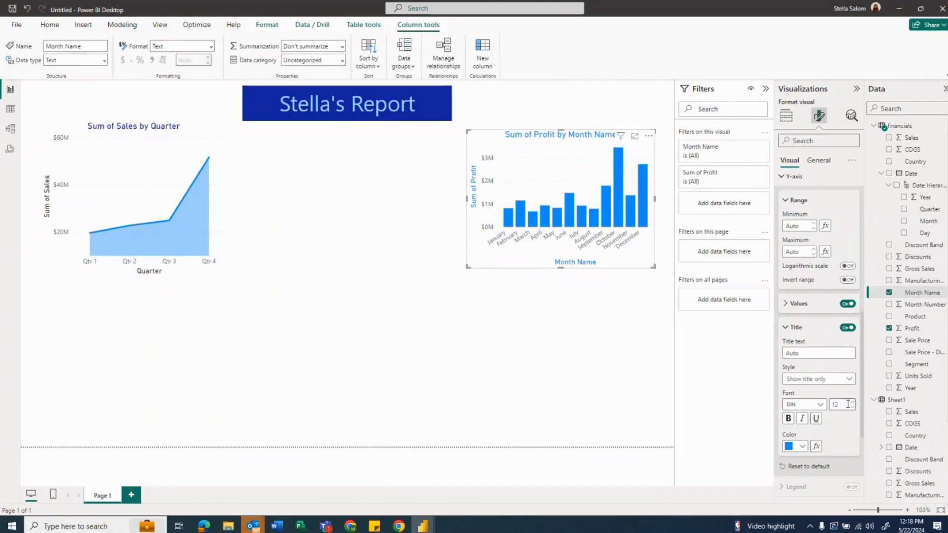
scroll(819, 297, "up", 5)
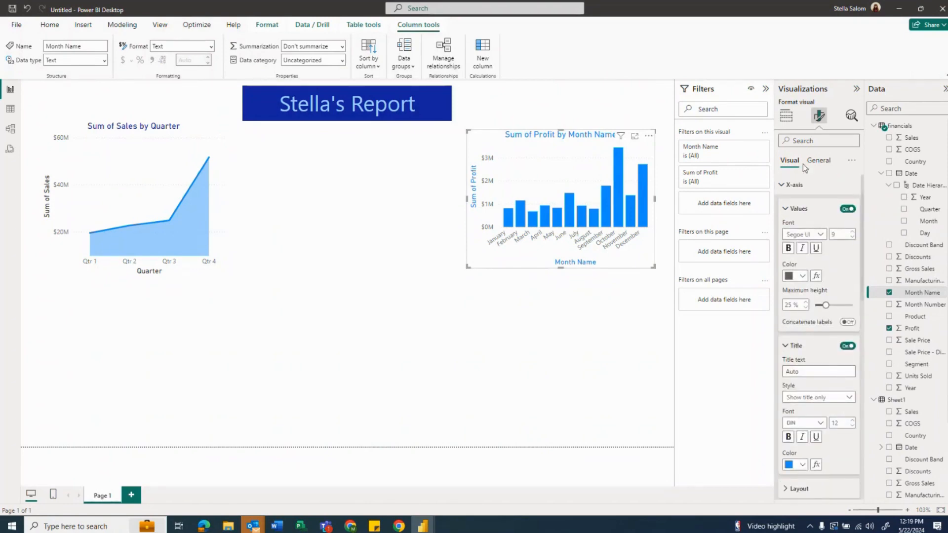
Add a pie chart to the page and place it in the middle, slightly below the two existing charts
left_click(353, 204)
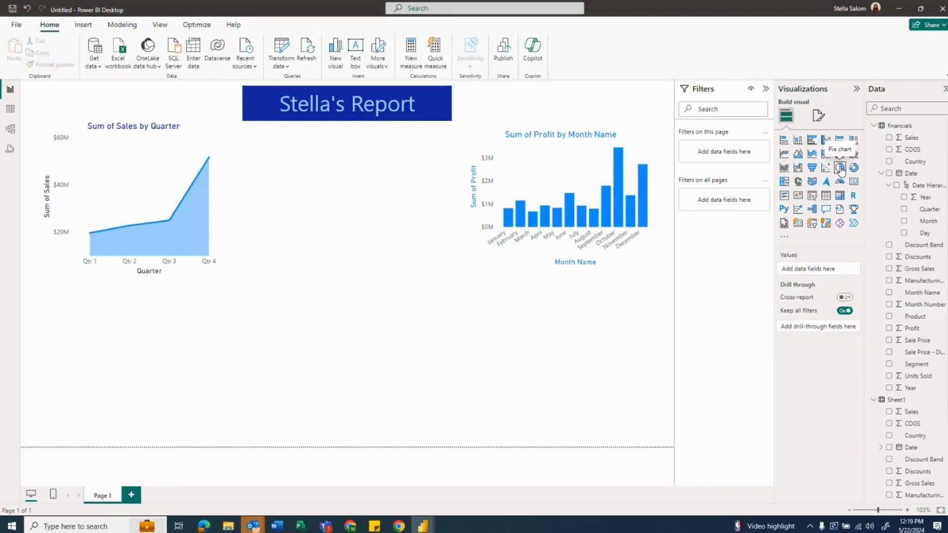
left_click(841, 169)
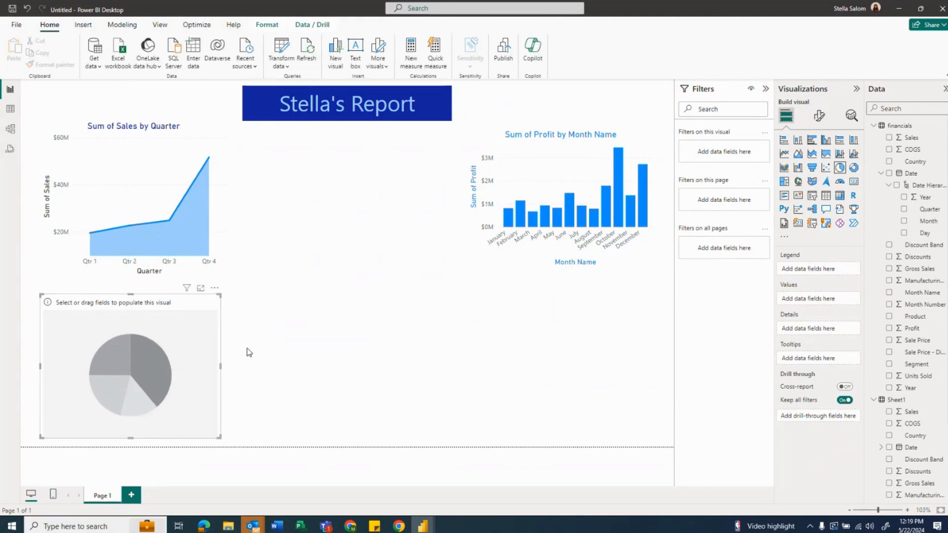
left_click_drag(218, 302, 439, 220)
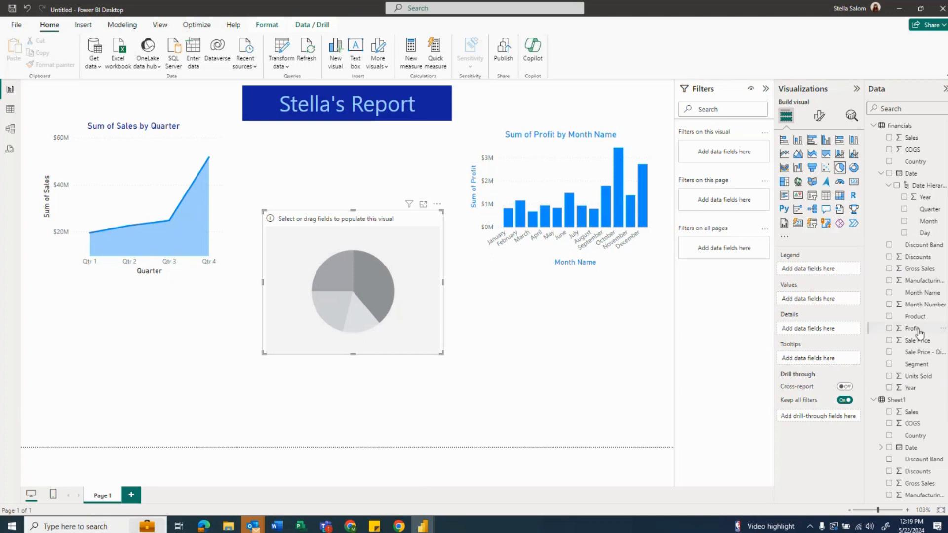
Set the pie chart's legend to Product and its values to Profit, and slightly enlarge and reposition the visual
left_click_drag(919, 333, 836, 269)
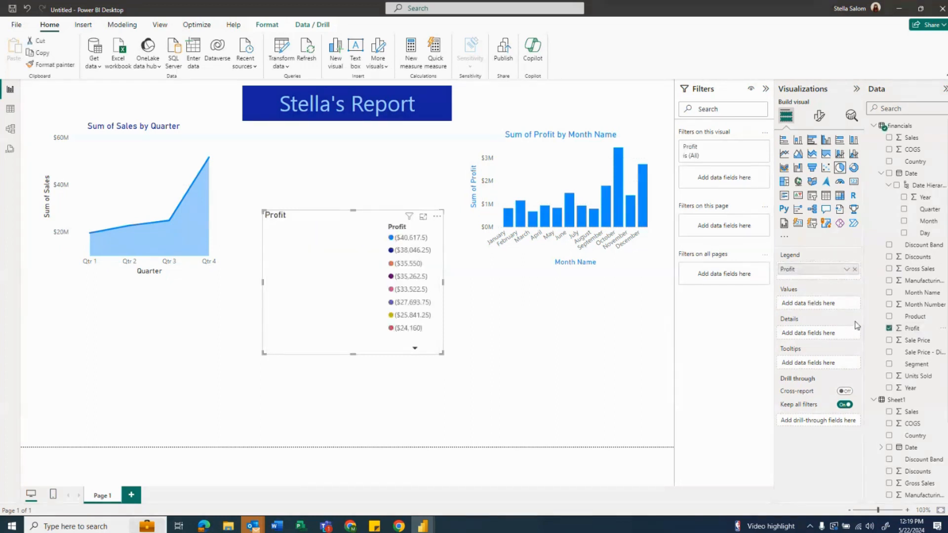
left_click(855, 269)
left_click_drag(914, 317, 815, 269)
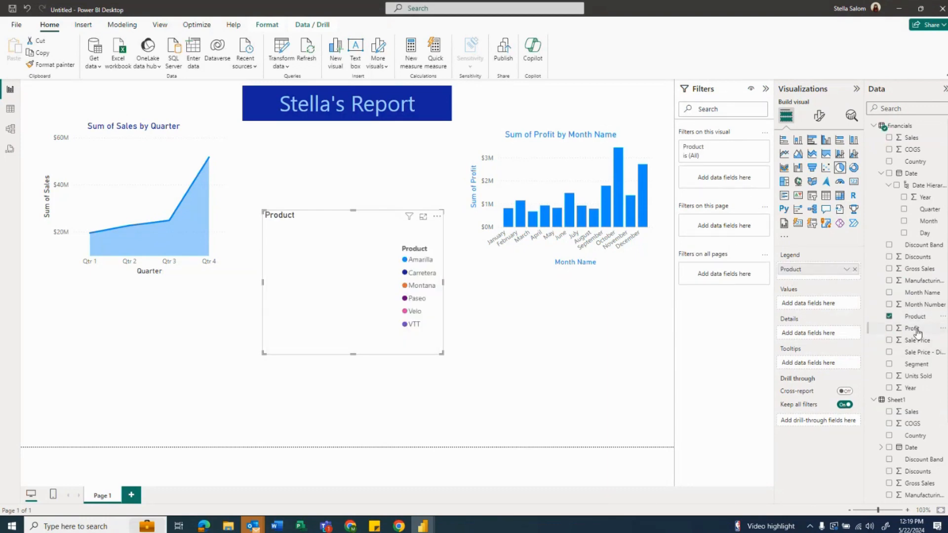
left_click_drag(915, 330, 822, 305)
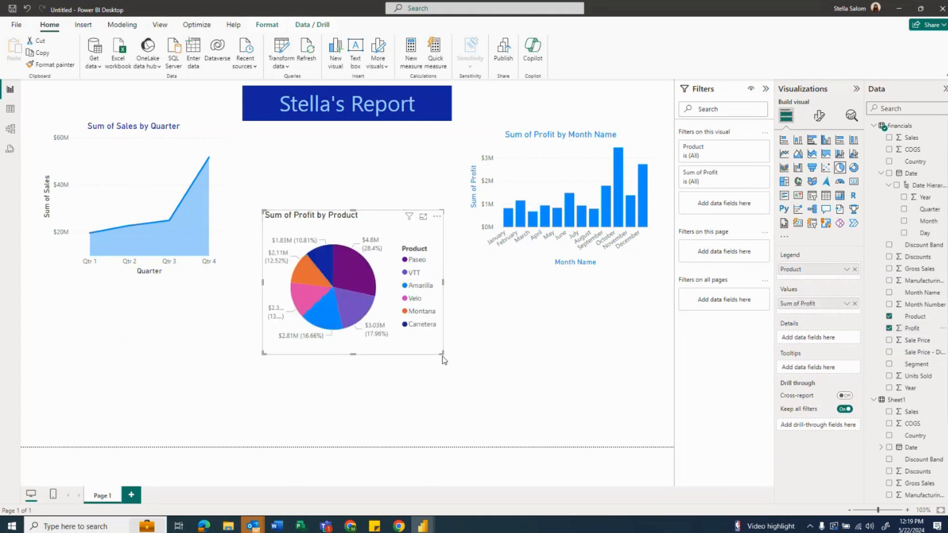
left_click_drag(443, 359, 464, 365)
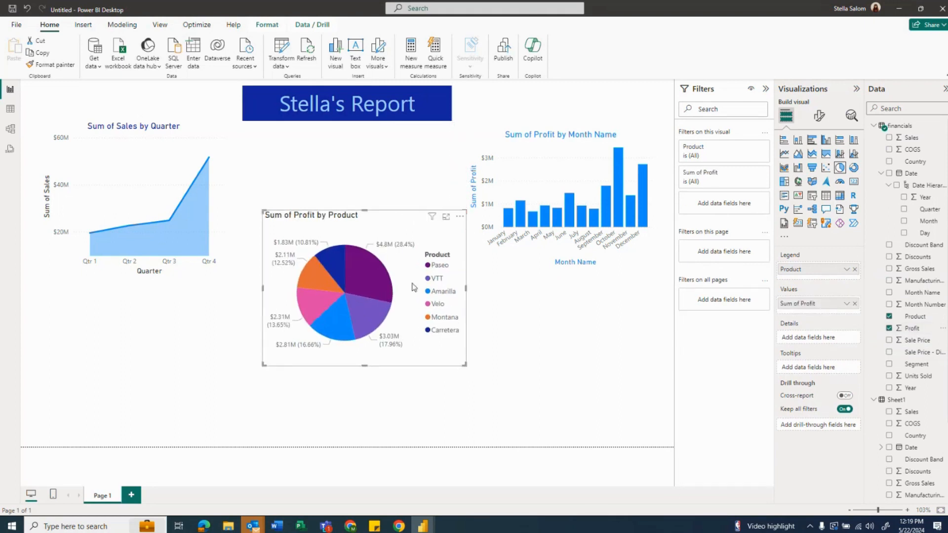
left_click_drag(398, 217, 388, 220)
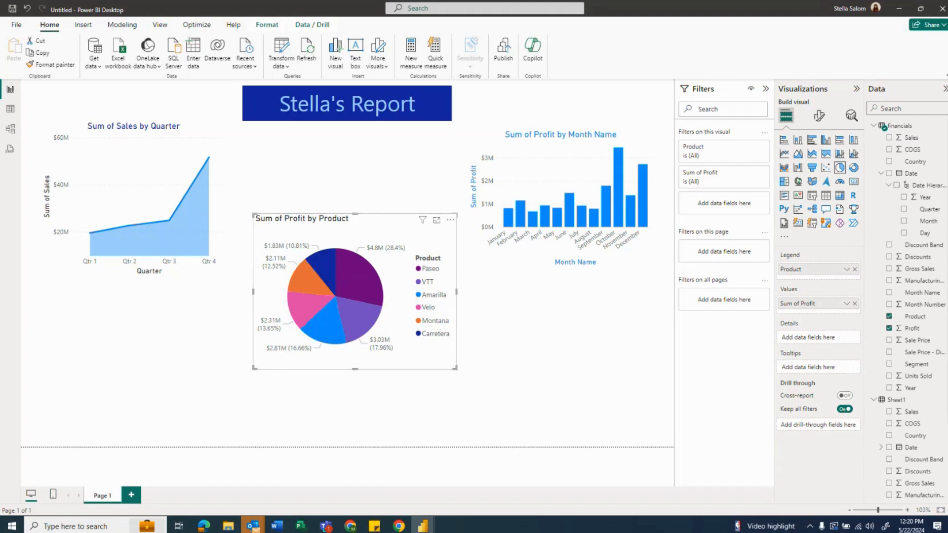
Recolor the pie slices with pastel shades: Paseo light blue, VTT light orange and Amarilla light pink
left_click(820, 118)
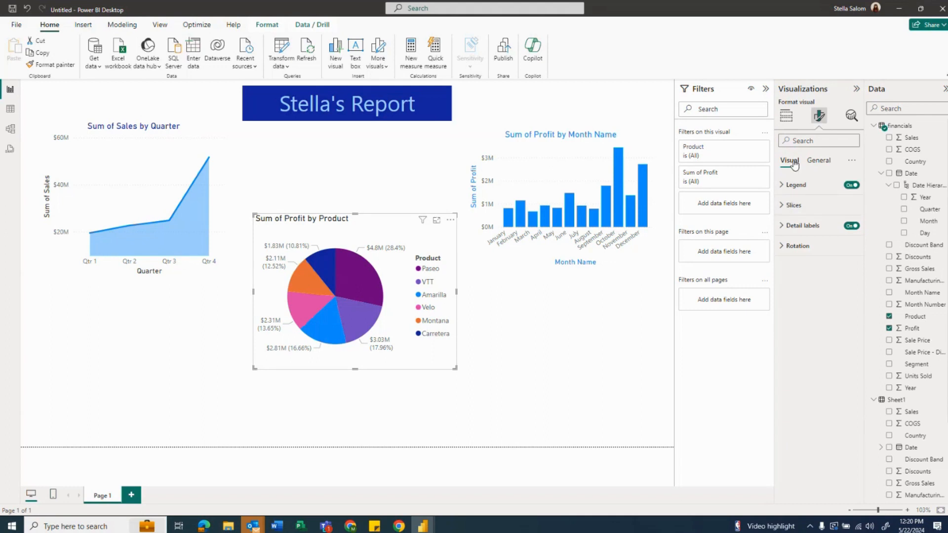
left_click(784, 207)
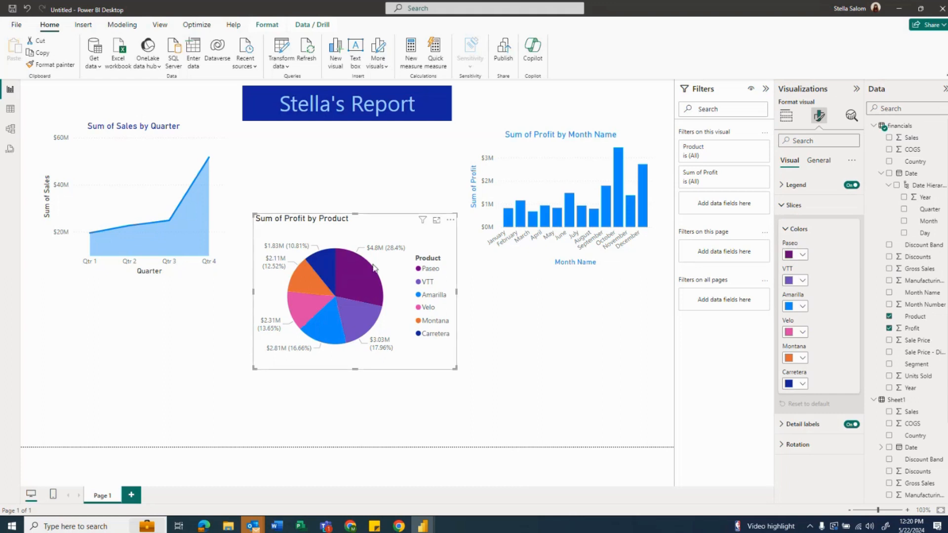
left_click(800, 255)
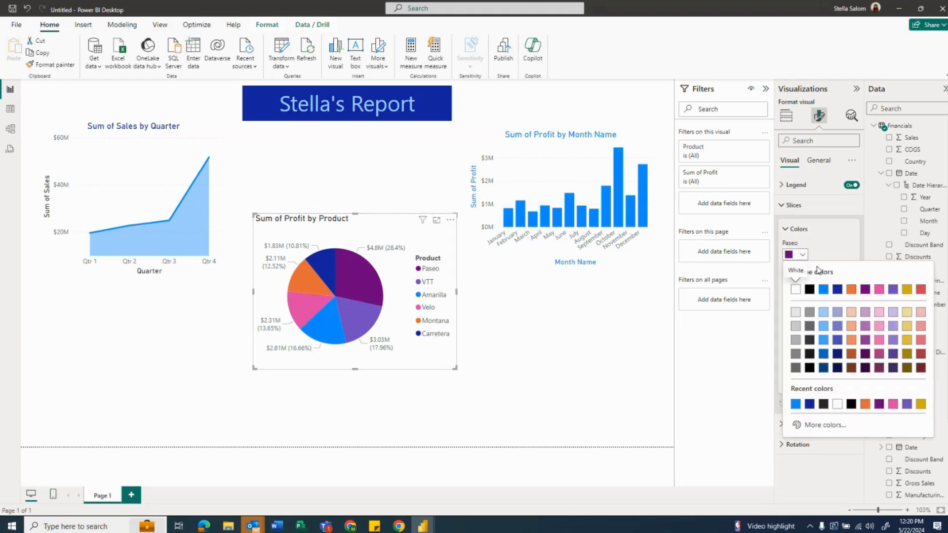
left_click(823, 313)
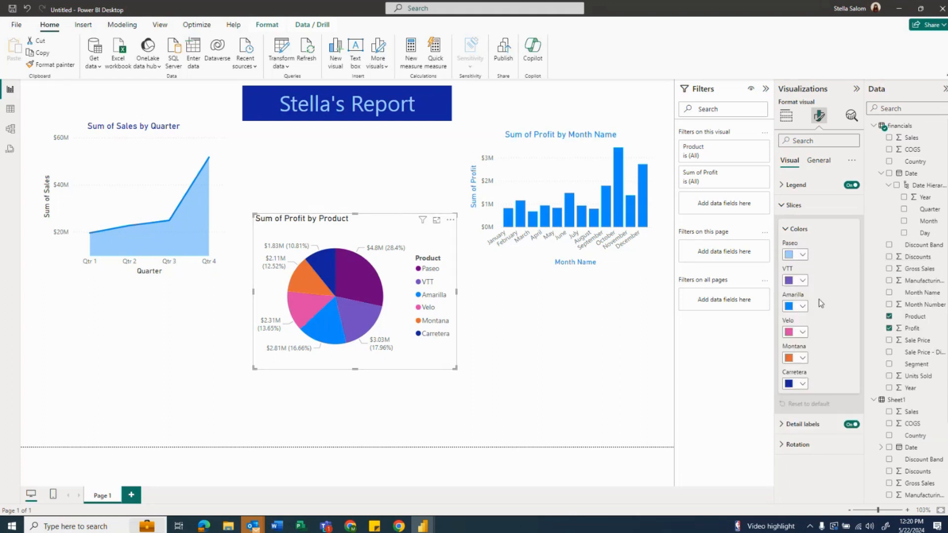
left_click(803, 281)
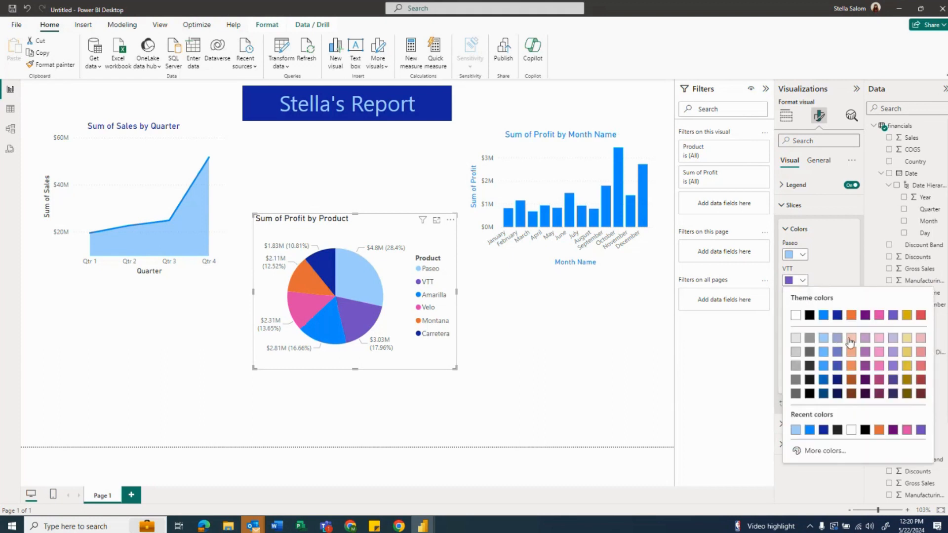
left_click(844, 341)
left_click(801, 306)
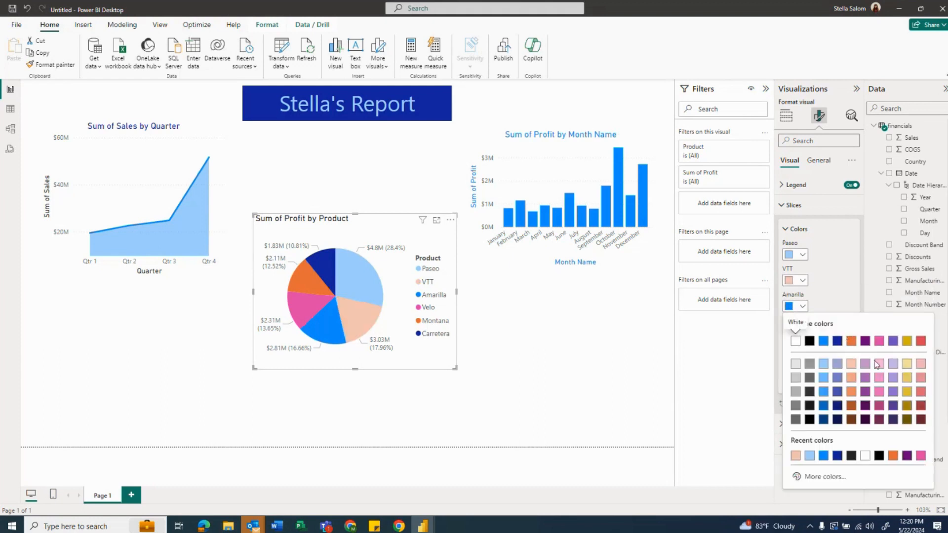
left_click(879, 366)
Recolor the remaining pie slices: Velo light purple, Montana light yellow and Carretera light gray
left_click(803, 332)
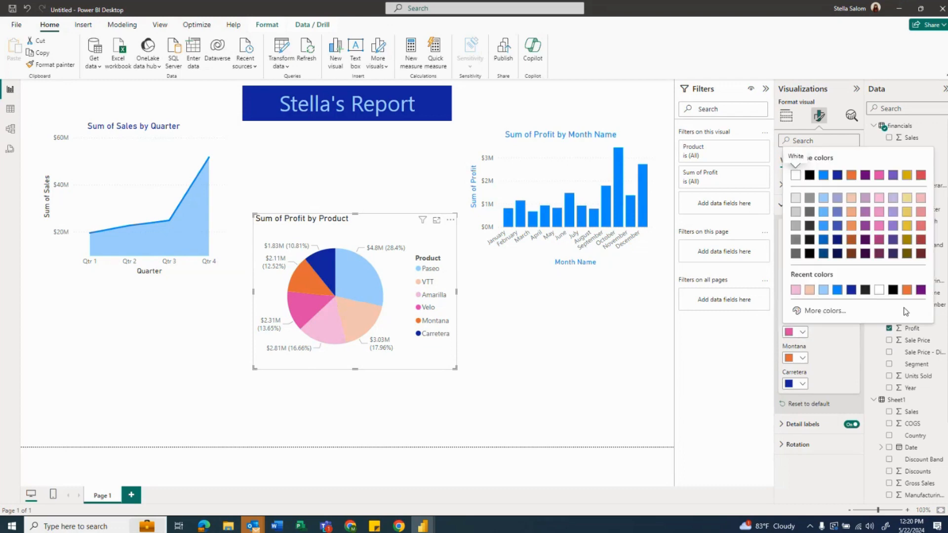
left_click(894, 198)
left_click(803, 358)
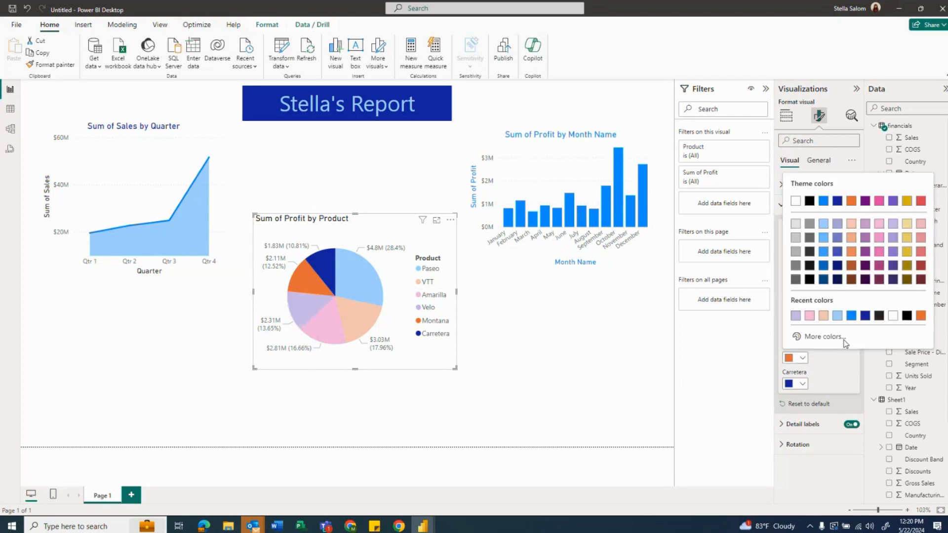
left_click(908, 224)
left_click(803, 384)
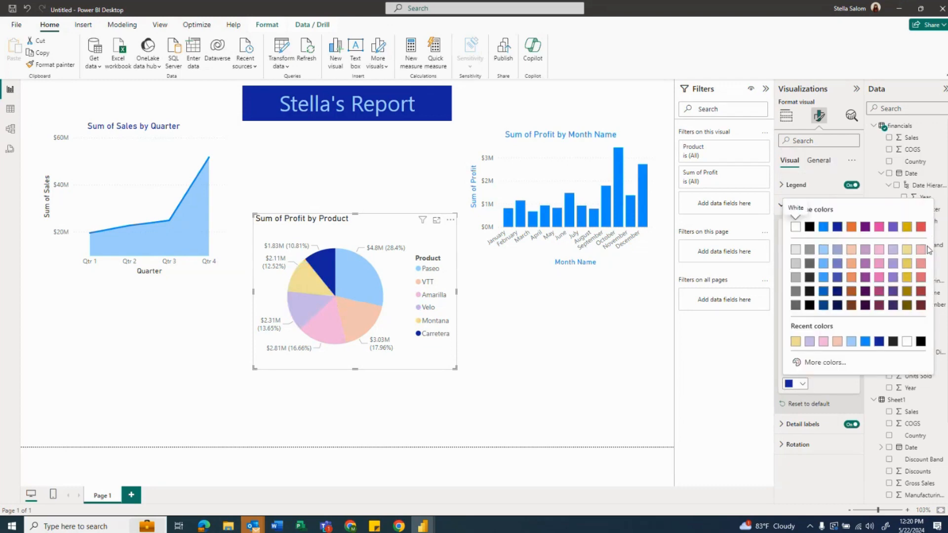
left_click(919, 259)
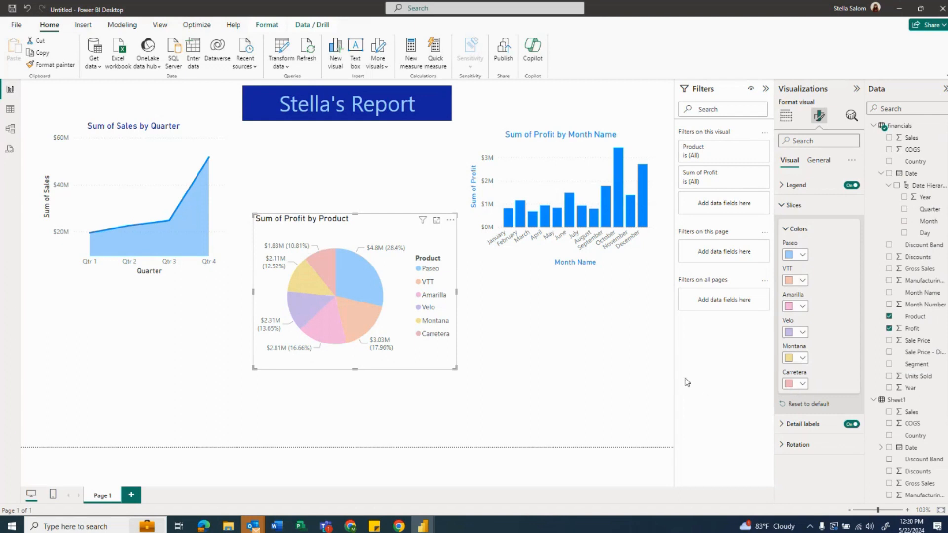
left_click(797, 384)
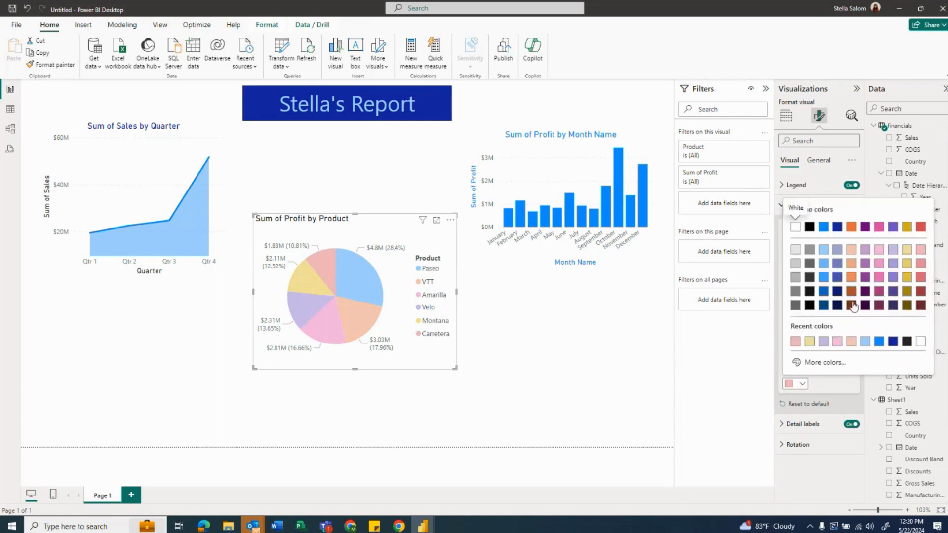
left_click(796, 265)
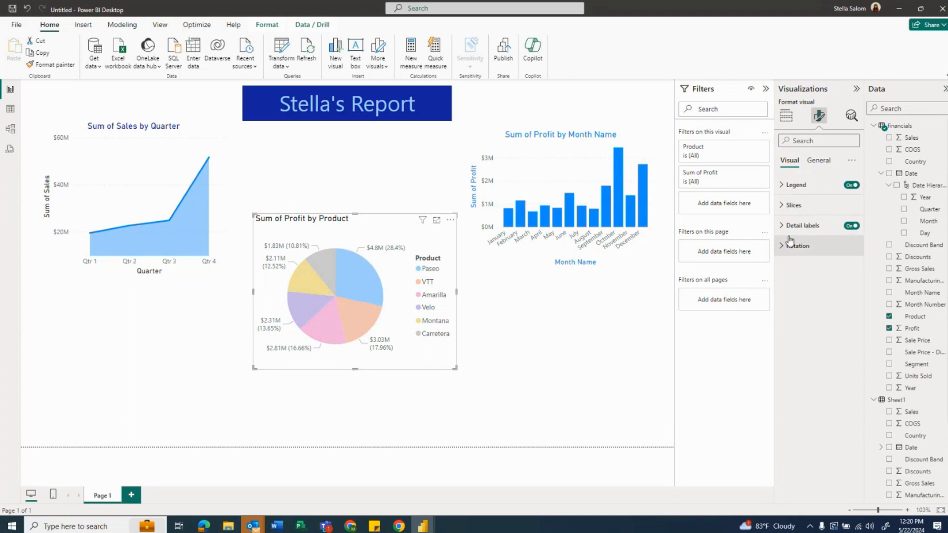
Try the Inside position for the pie chart's detail labels, and settle on Prefer outside
left_click(783, 226)
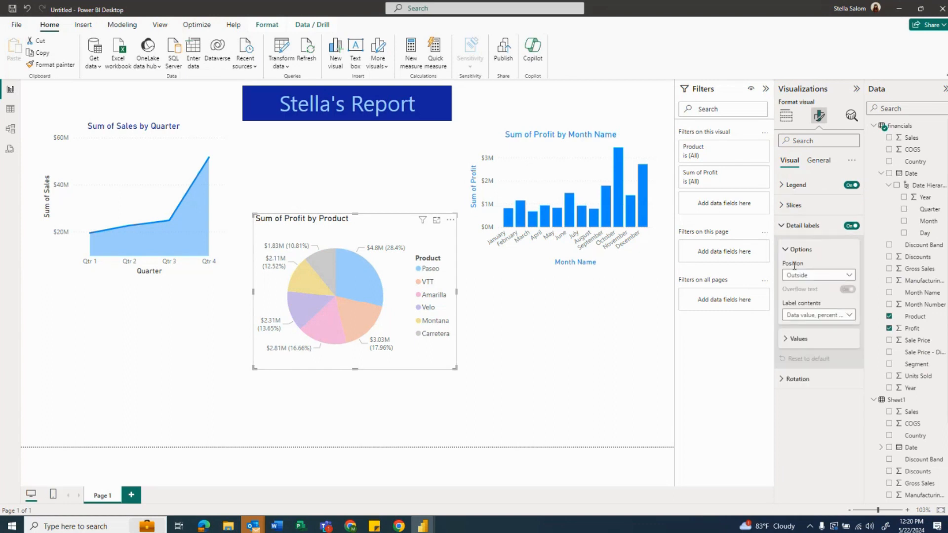
left_click(847, 276)
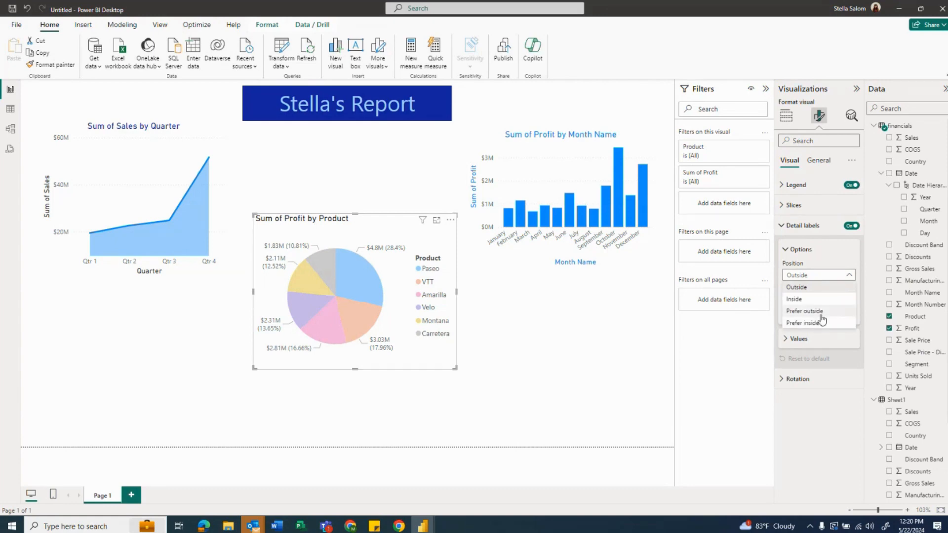
left_click(796, 299)
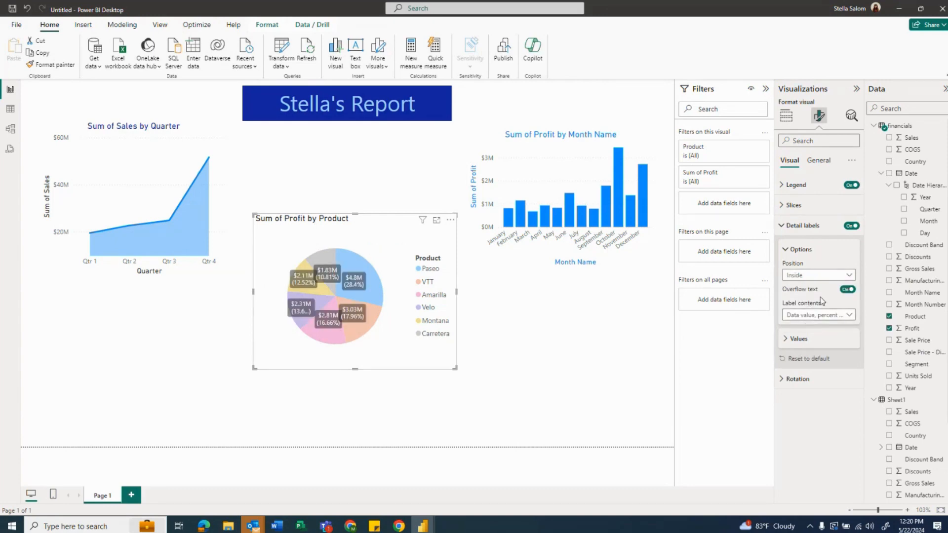
left_click(849, 277)
left_click(805, 311)
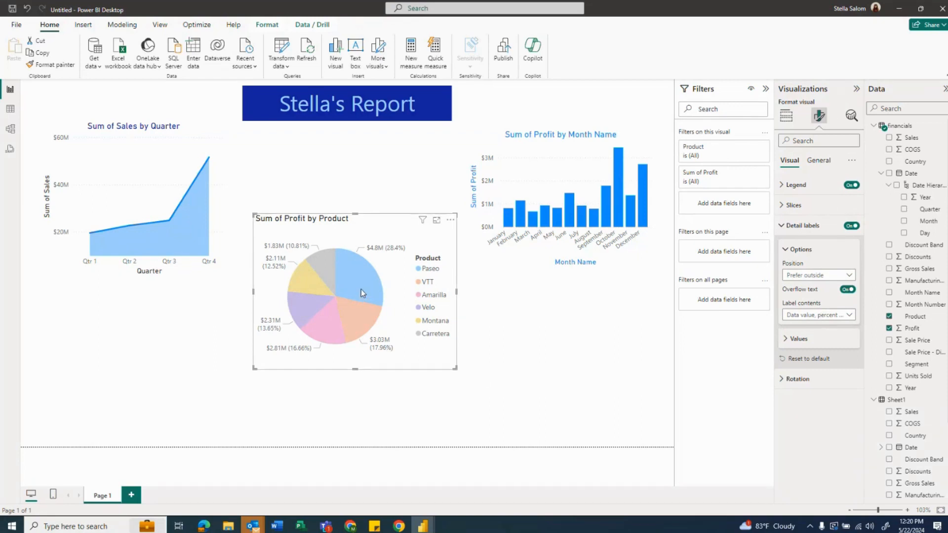
Inspect the pie chart's Paseo slice and select the Profit field in the financials table
mouse_move(342, 250)
mouse_move(354, 272)
left_click(913, 330)
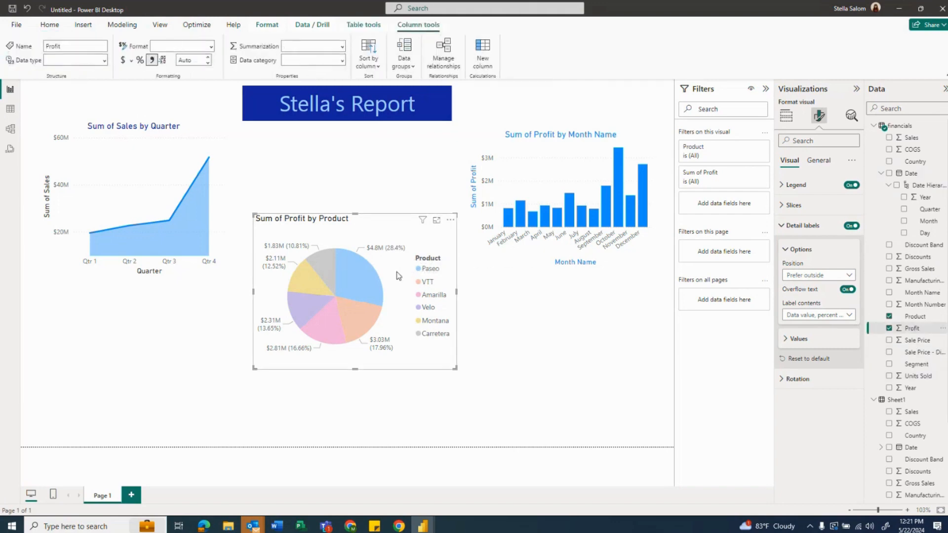
Set the Profit field's number format to 2 decimal places
left_click(190, 63)
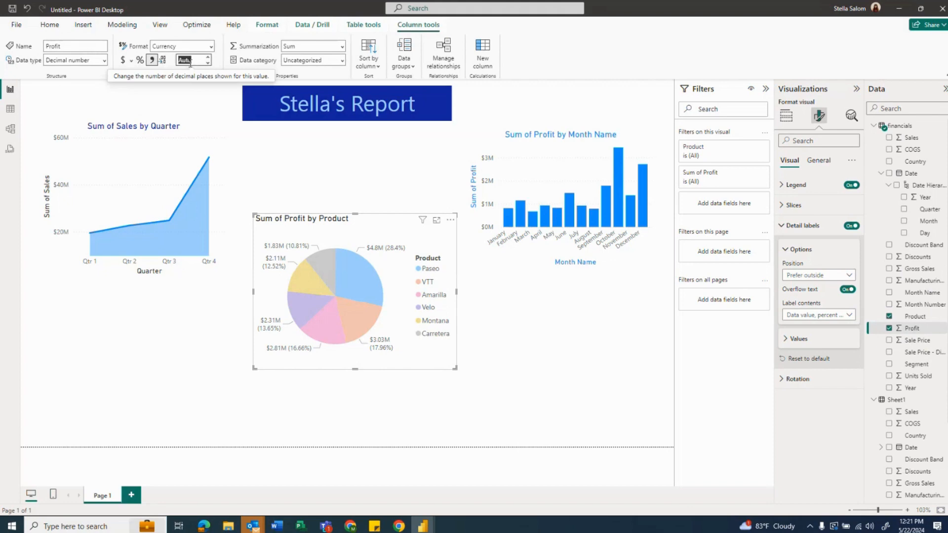
left_click(190, 63)
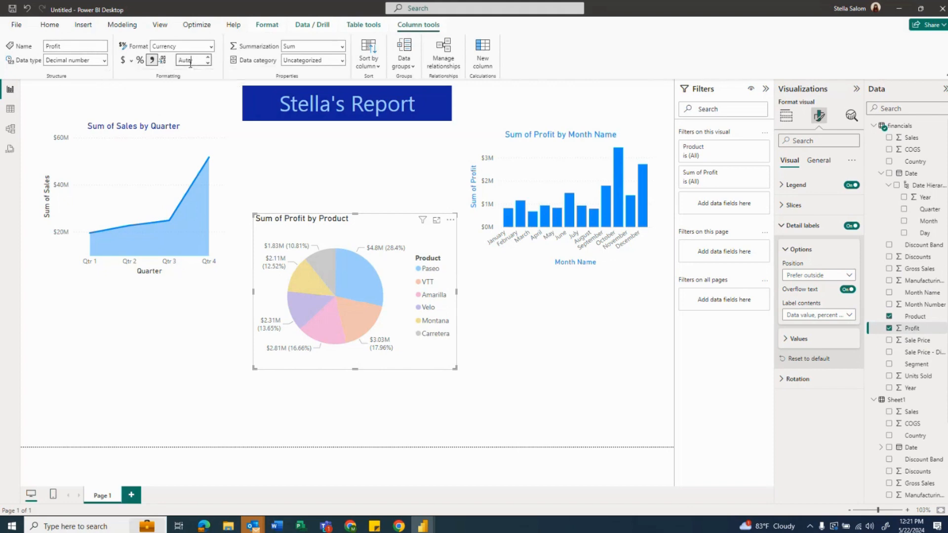
key("BackSpace")
key("BackSpace")
key("BackSpace")
key("BackSpace")
type("2")
key("Return")
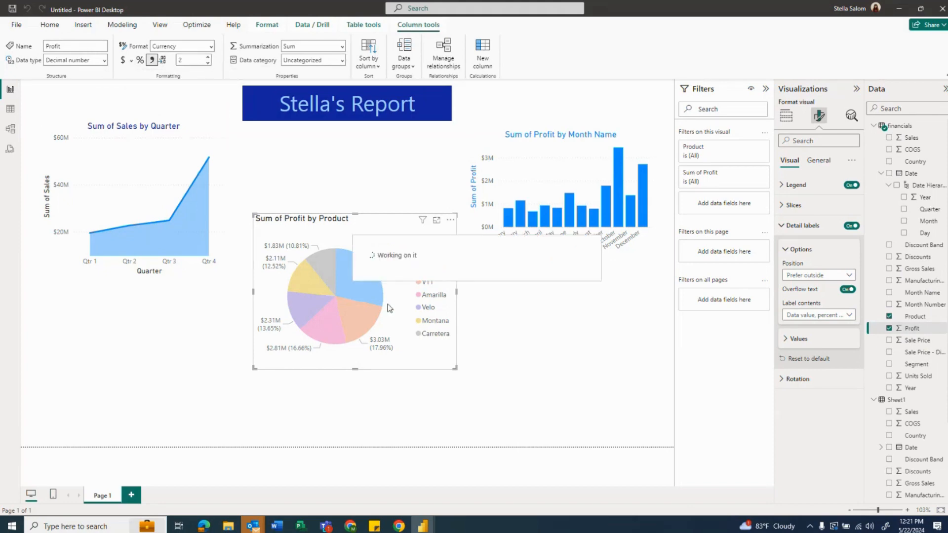
left_click(514, 296)
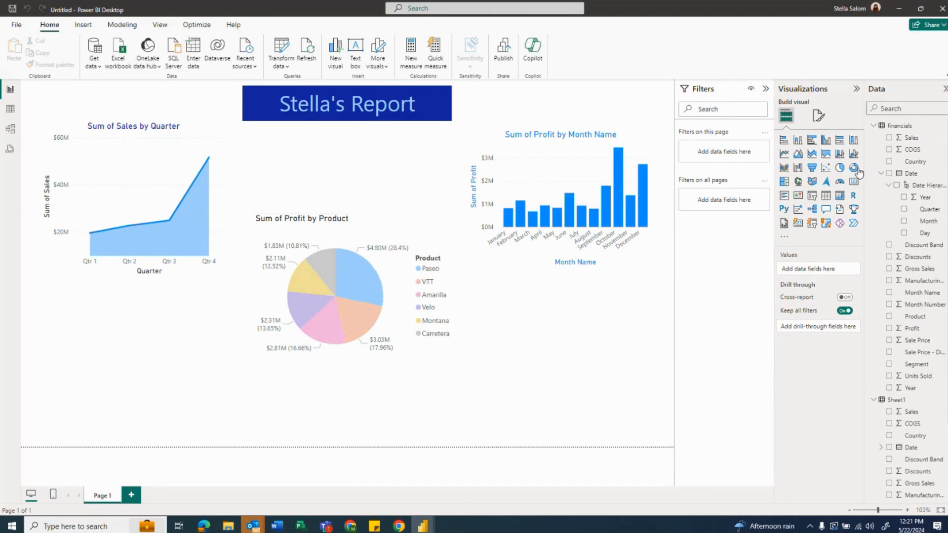
Center the pie chart's title and set its text color to dark blue
left_click(376, 259)
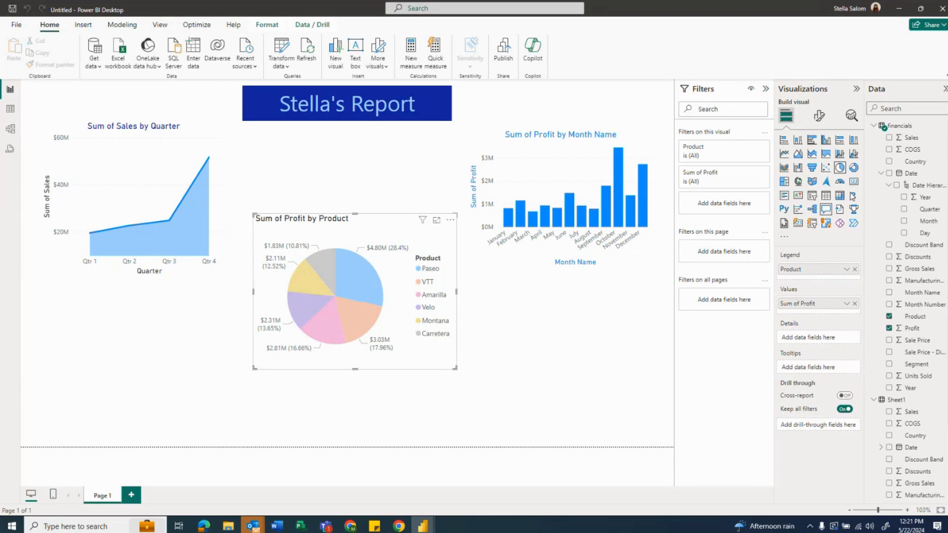
left_click(819, 117)
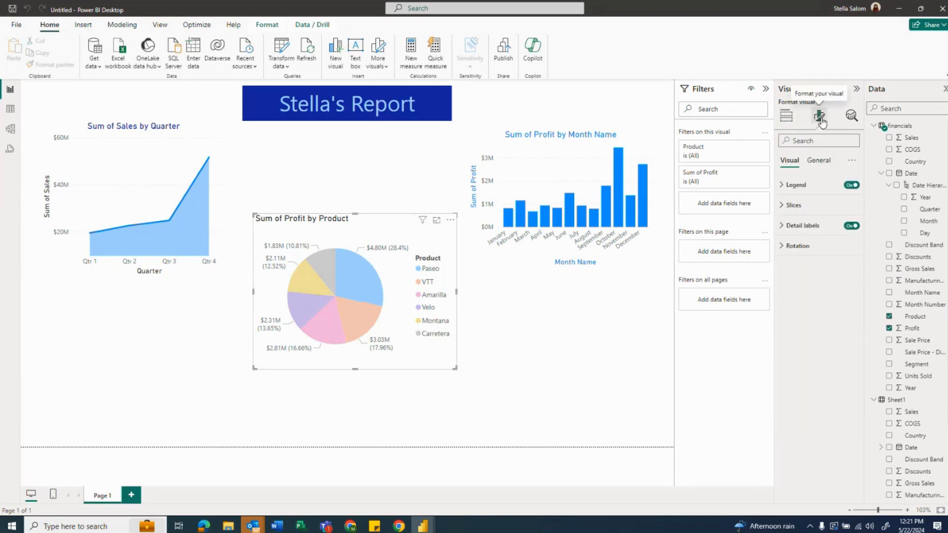
left_click(818, 163)
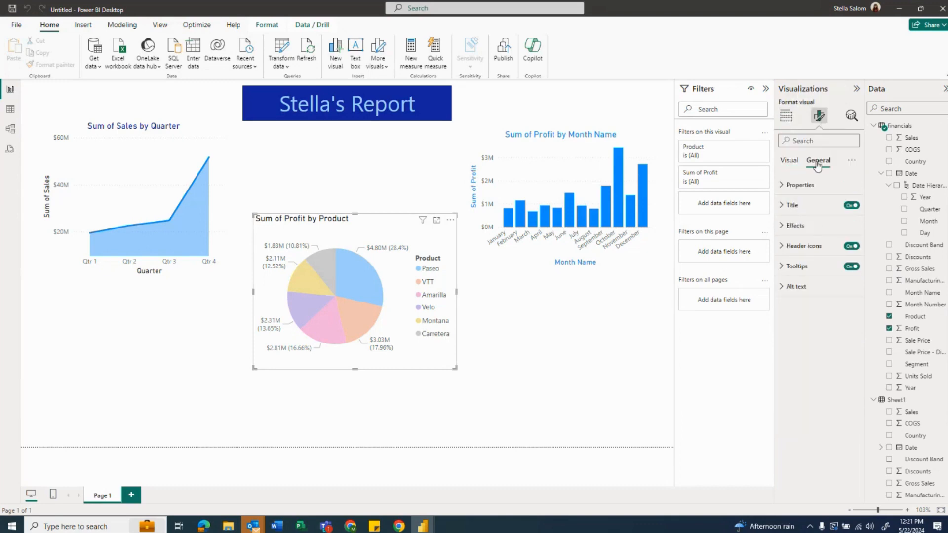
left_click(792, 205)
left_click(808, 404)
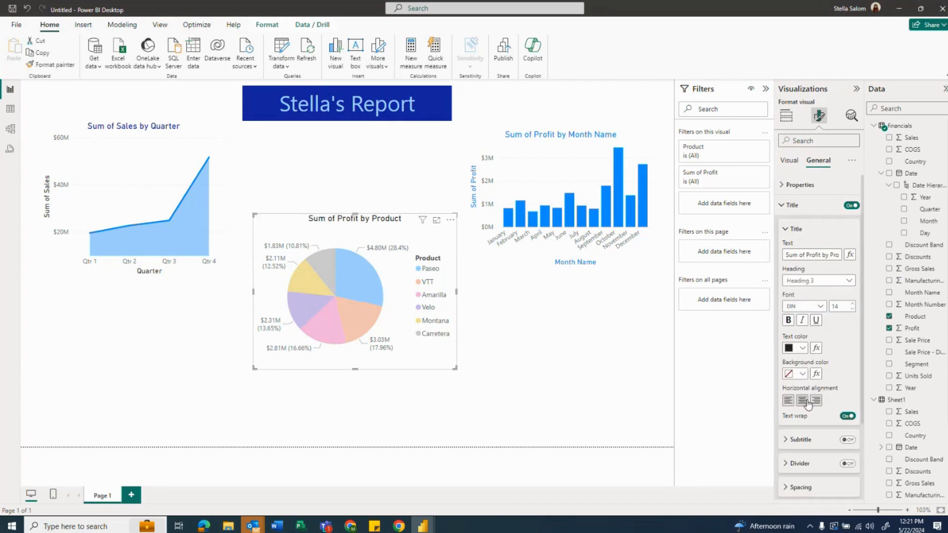
left_click(802, 350)
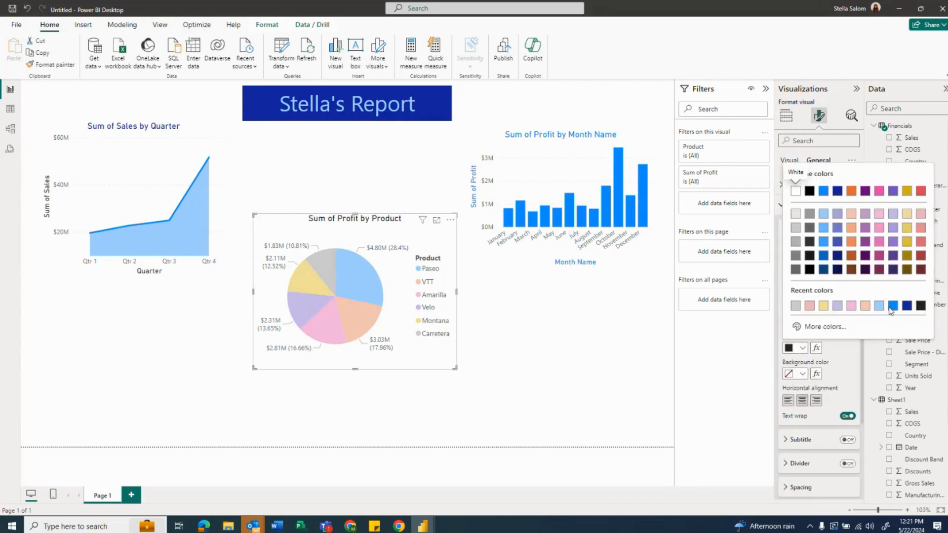
left_click(906, 311)
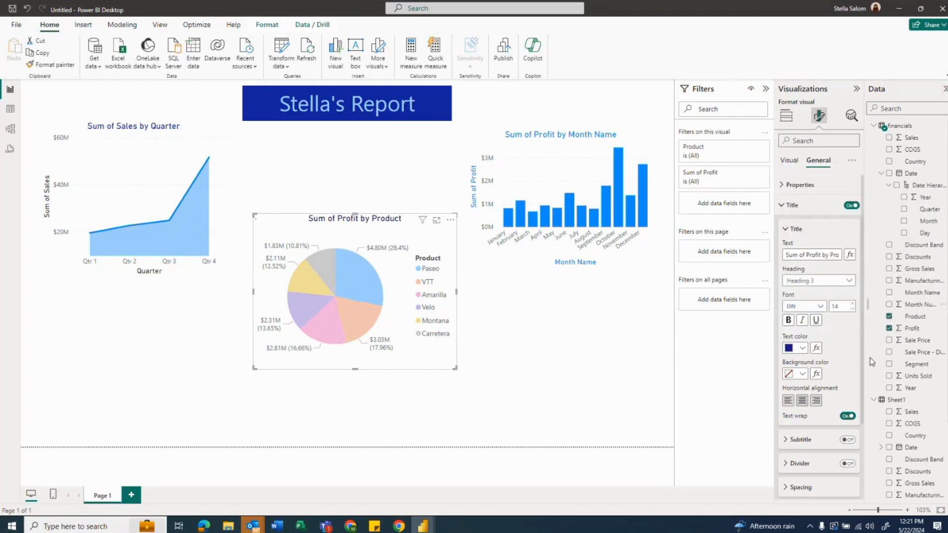
scroll(840, 409, "down", 2)
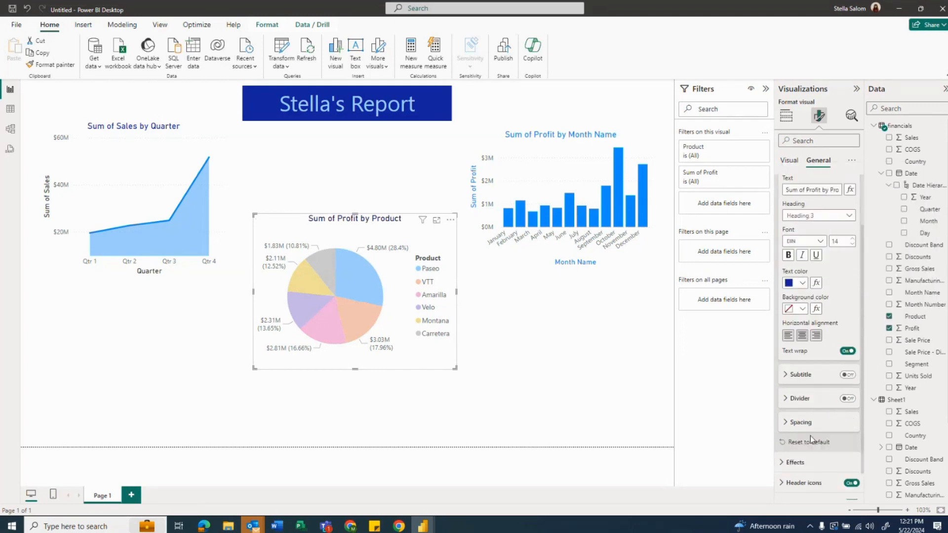
scroll(810, 436, "down", 1)
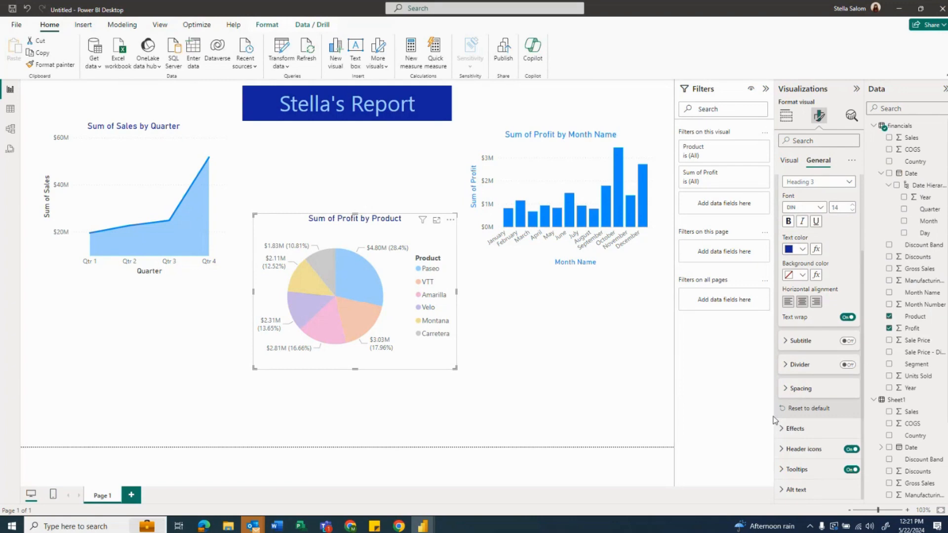
left_click(786, 342)
left_click(786, 342)
Try All detail labels and Category as the pie chart's label contents, and settle on Category, percent of total
left_click(789, 161)
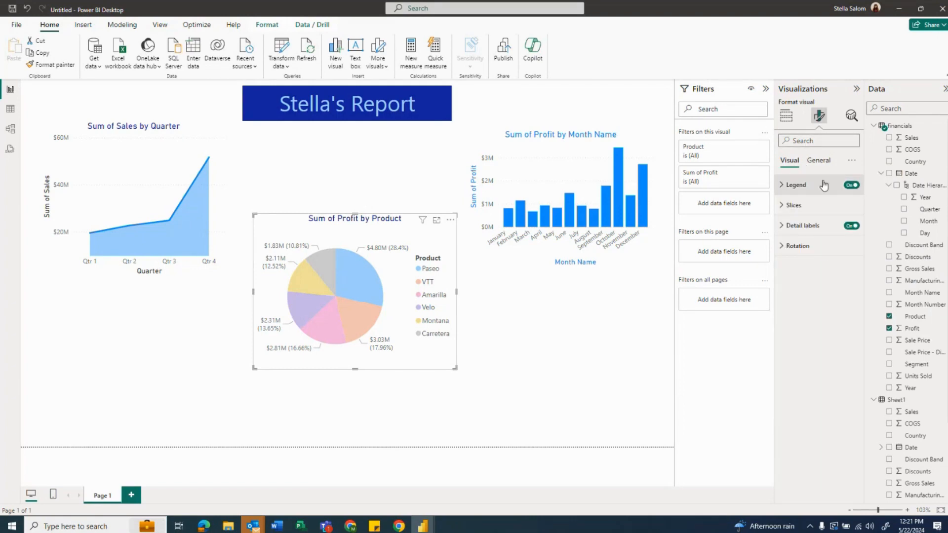
left_click(784, 226)
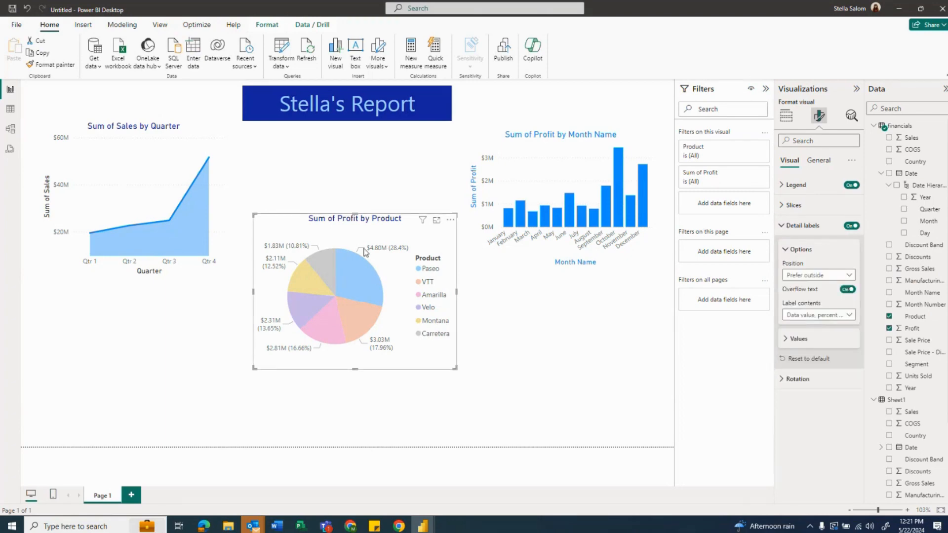
left_click(835, 316)
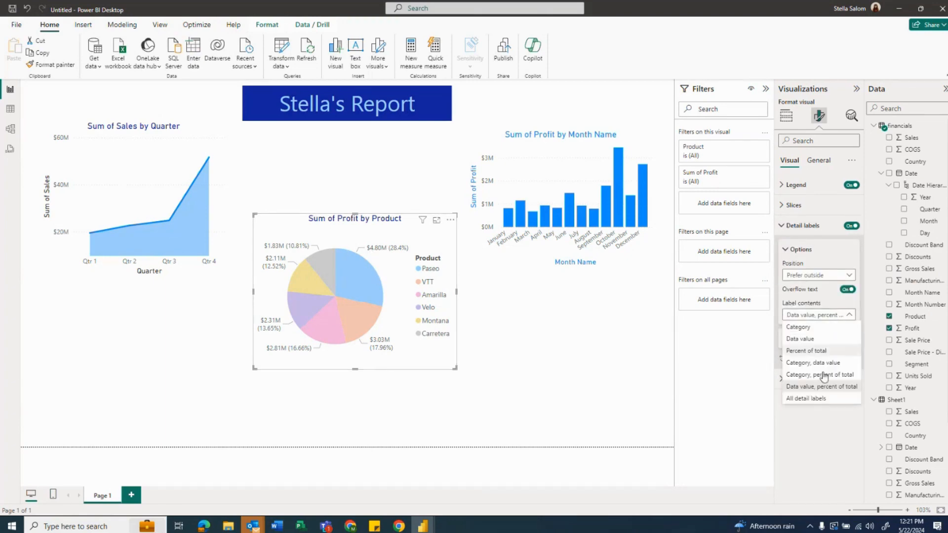
left_click(810, 399)
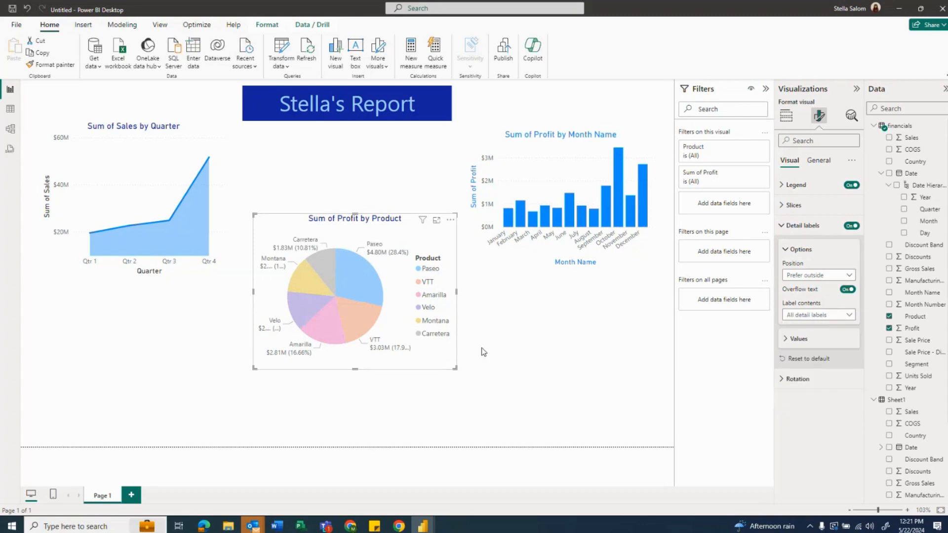
left_click(846, 316)
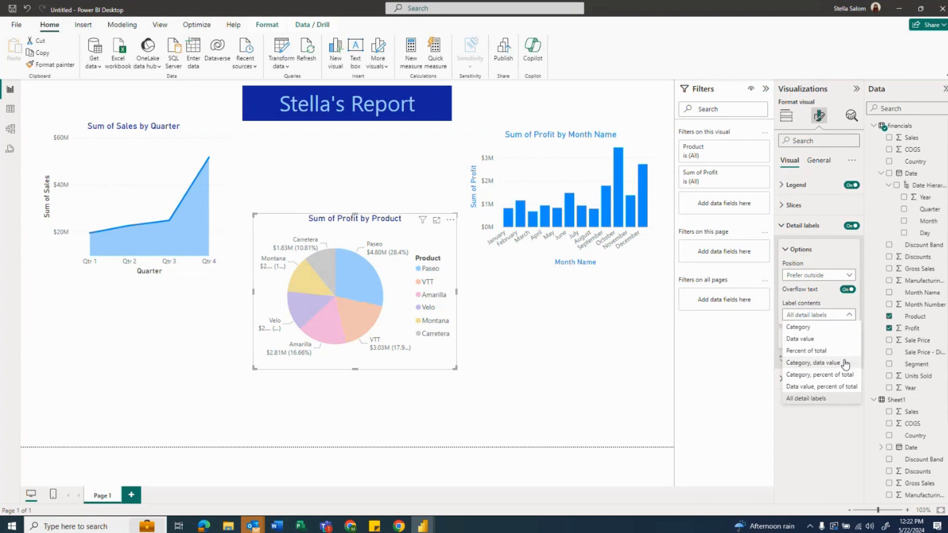
left_click(839, 331)
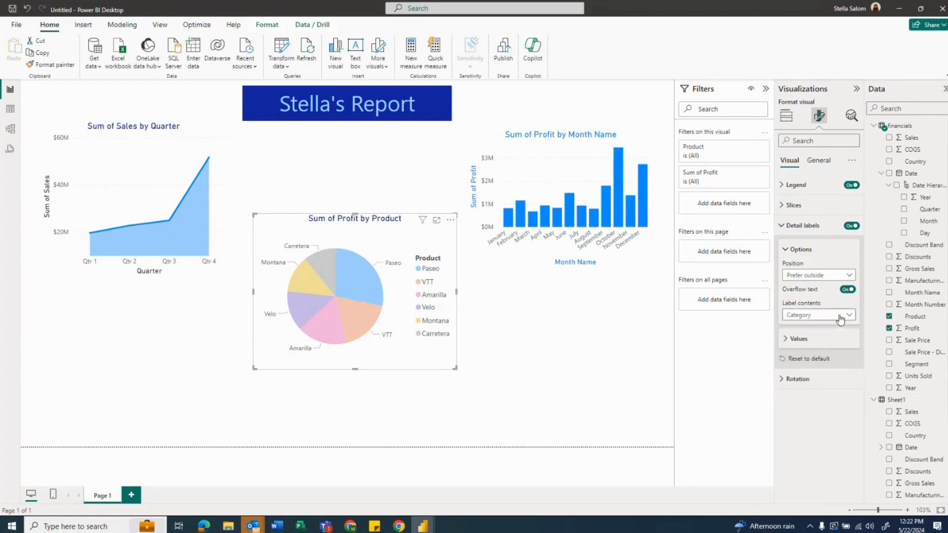
left_click(840, 317)
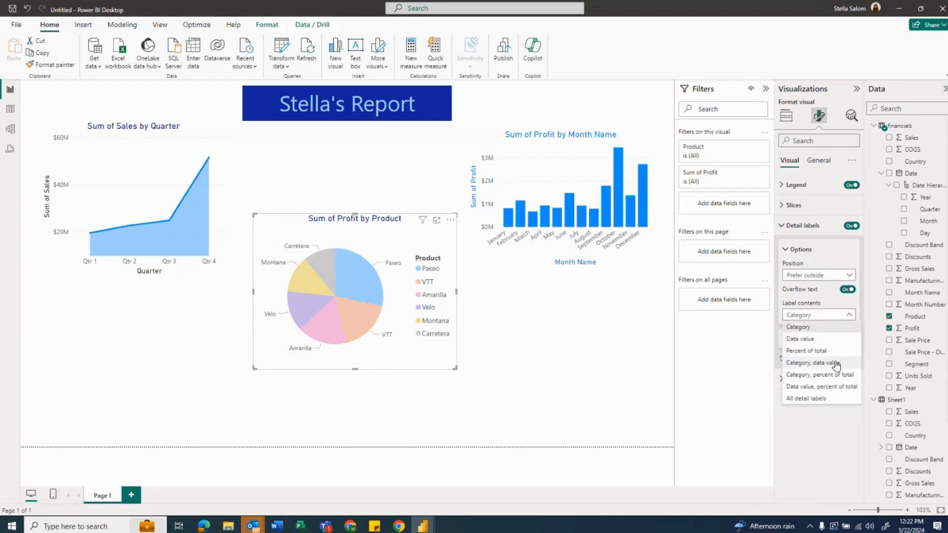
left_click(840, 376)
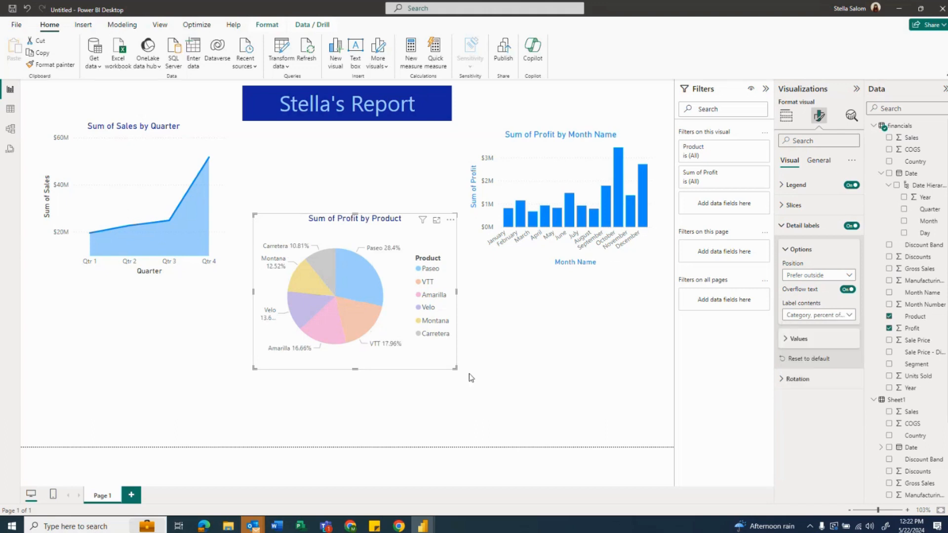
left_click(491, 311)
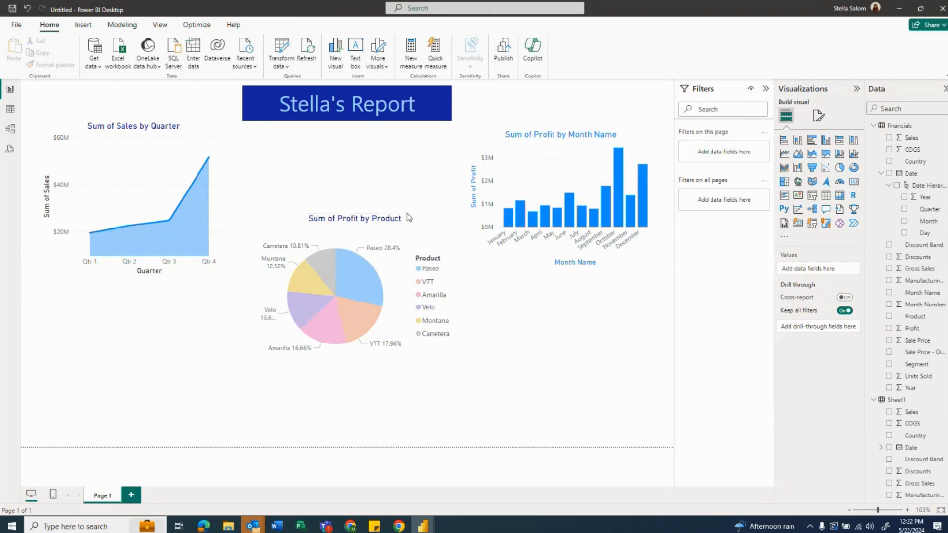
Move the pie chart slightly lower on the page and set its legend position to Bottom center, trying Top center first
left_click_drag(408, 219, 410, 232)
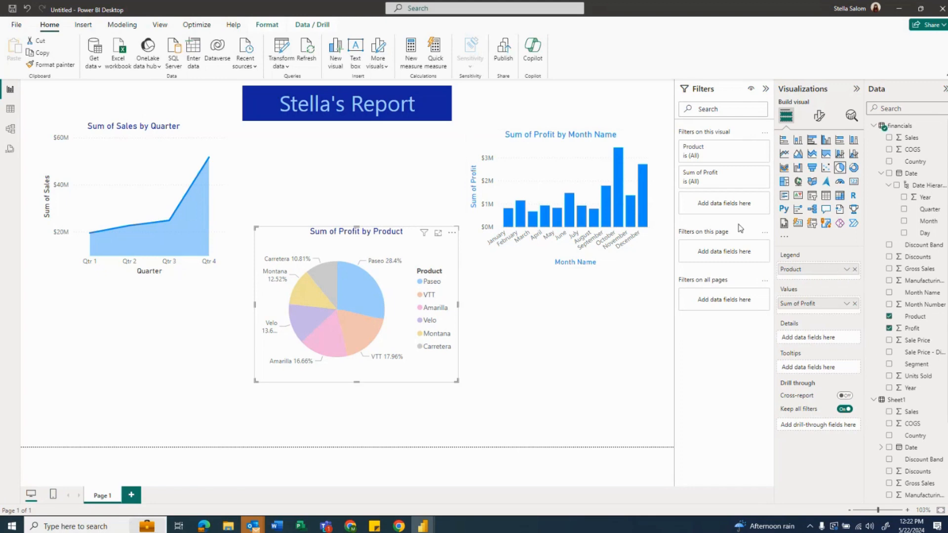
left_click(820, 115)
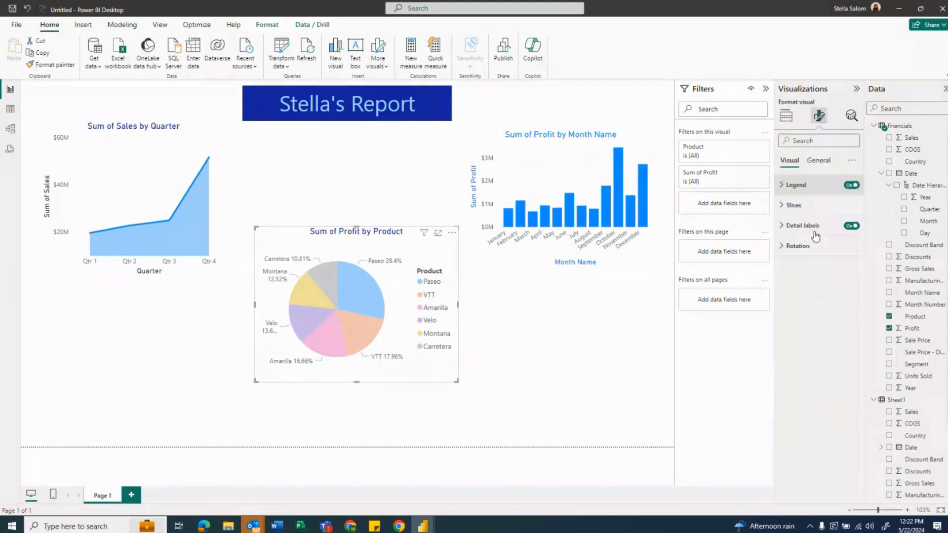
left_click(795, 184)
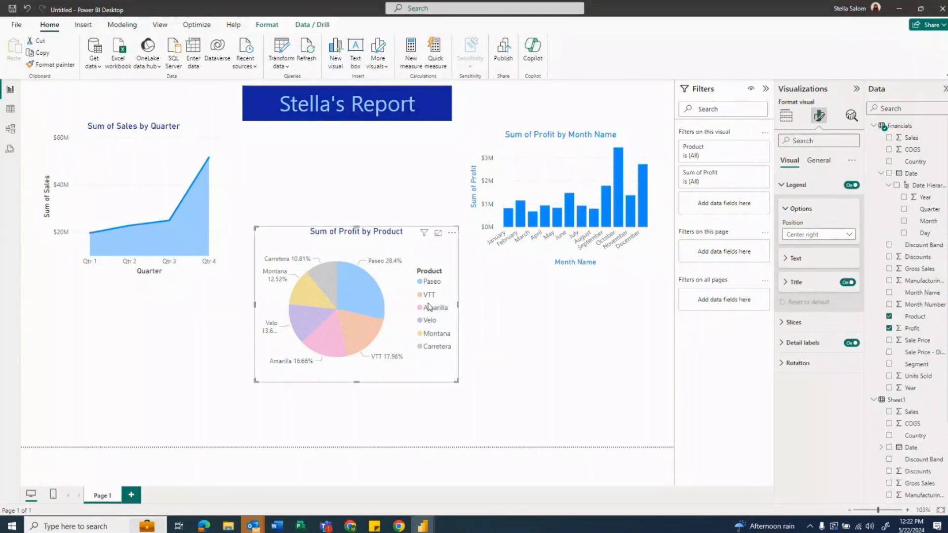
left_click(840, 235)
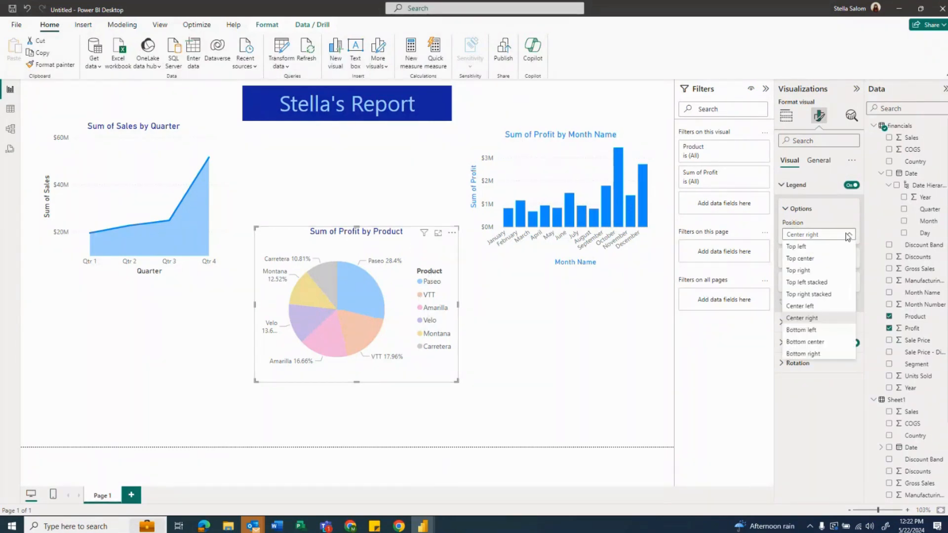
left_click(820, 260)
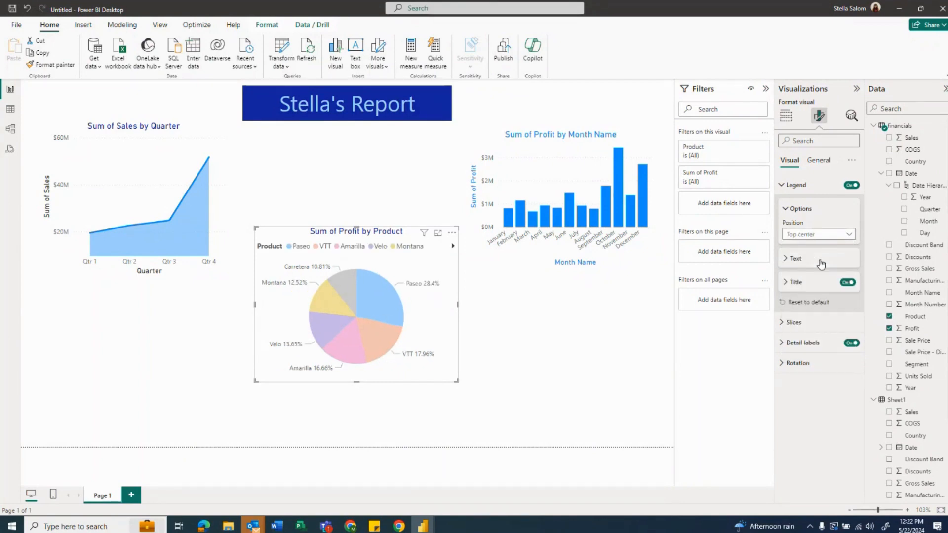
left_click(828, 237)
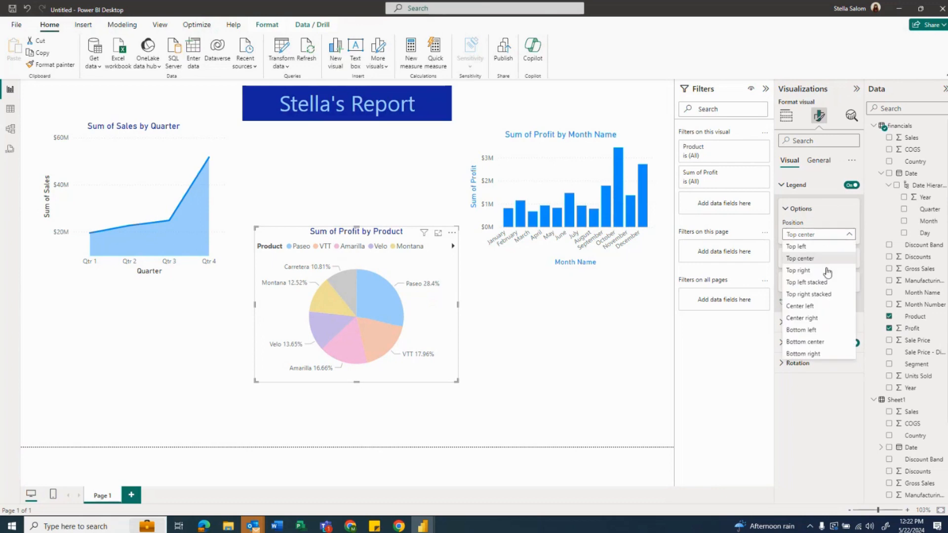
left_click(823, 341)
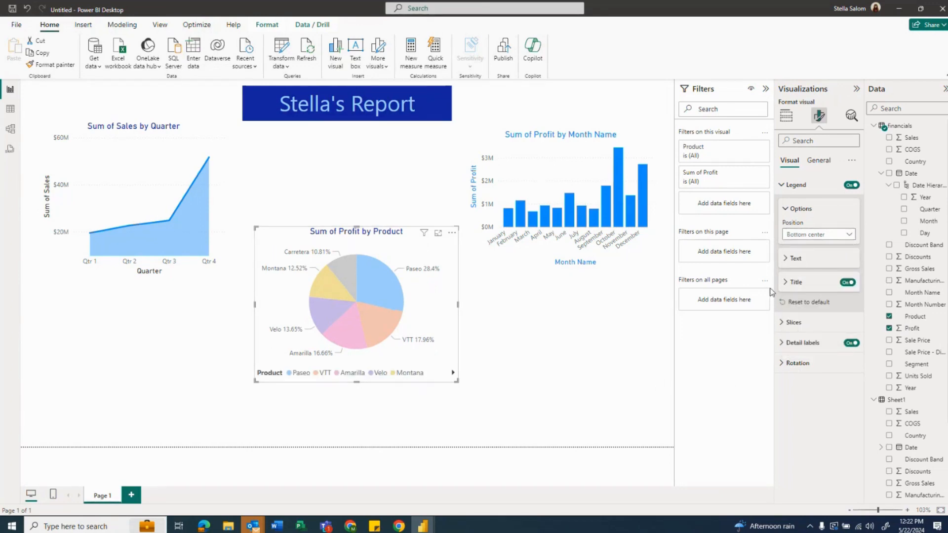
Change the pie chart's legend title text to Category
left_click(786, 282)
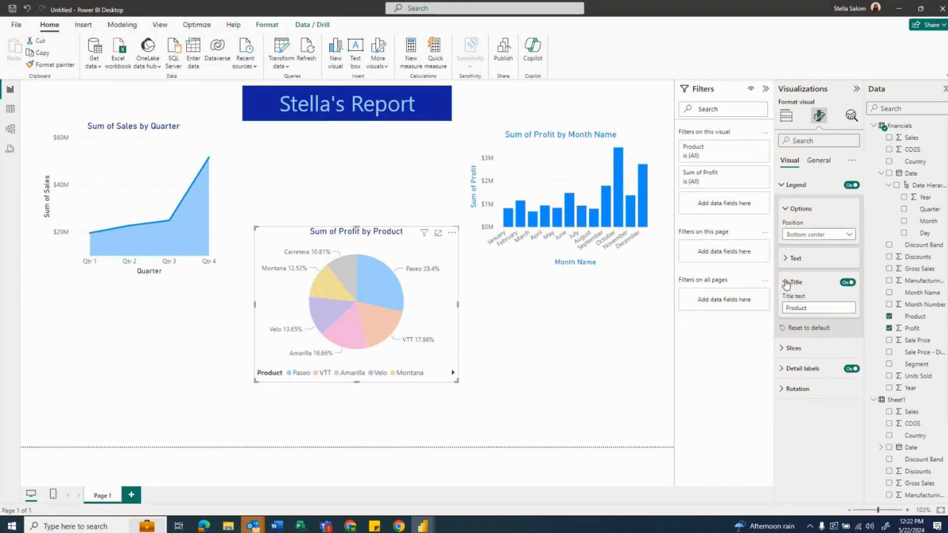
double_click(803, 308)
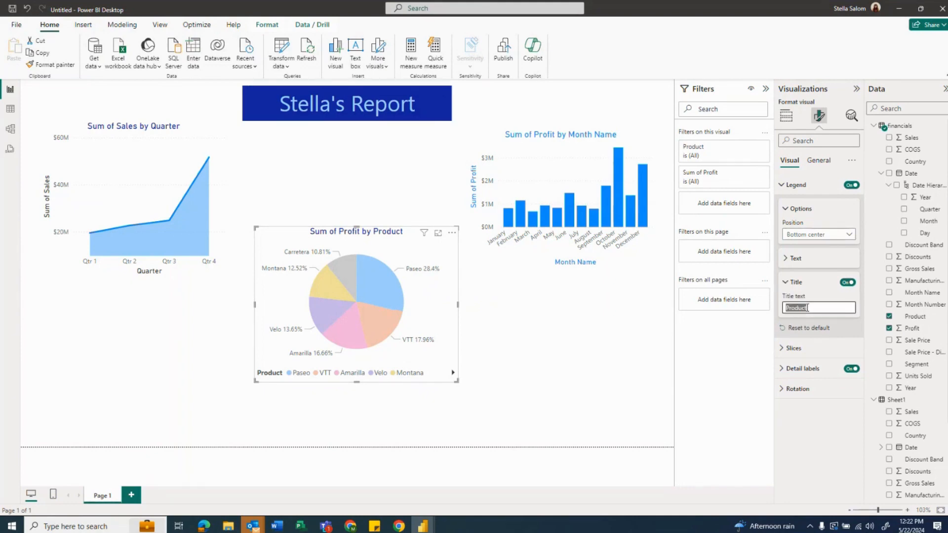
type("Catego")
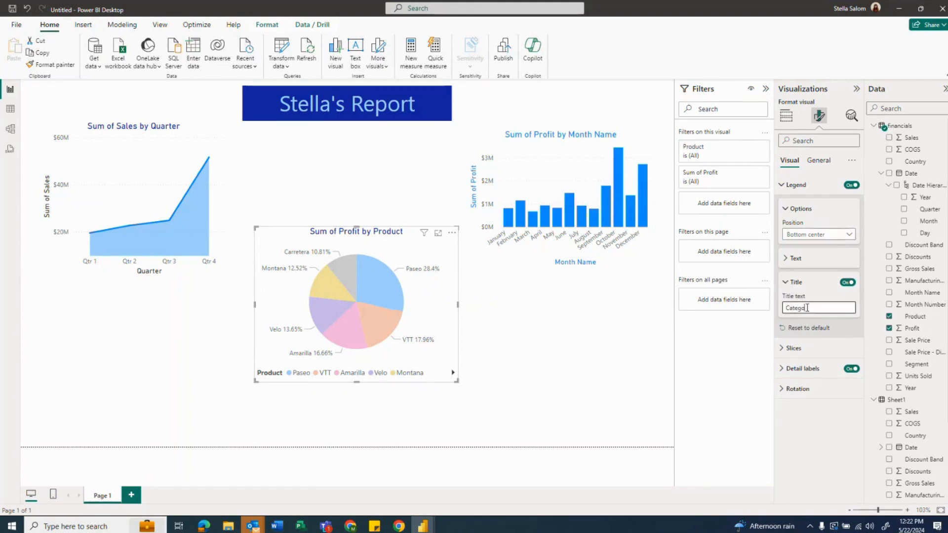
type("ry")
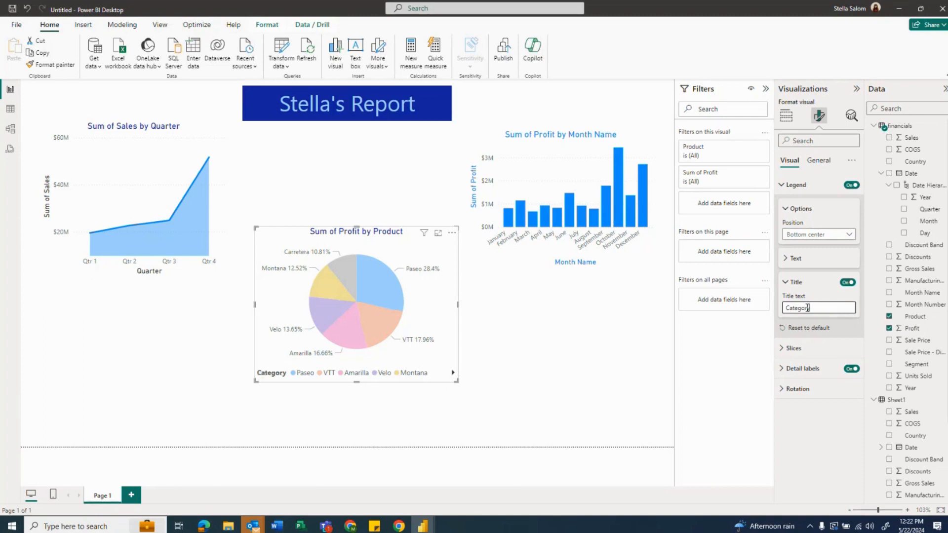
Set the pie chart's legend text color to dark blue
left_click(789, 262)
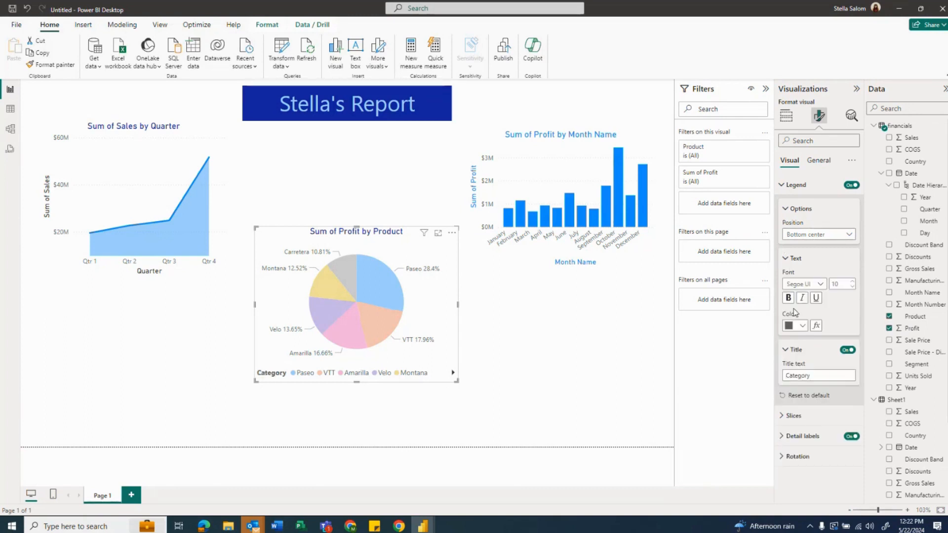
left_click(803, 326)
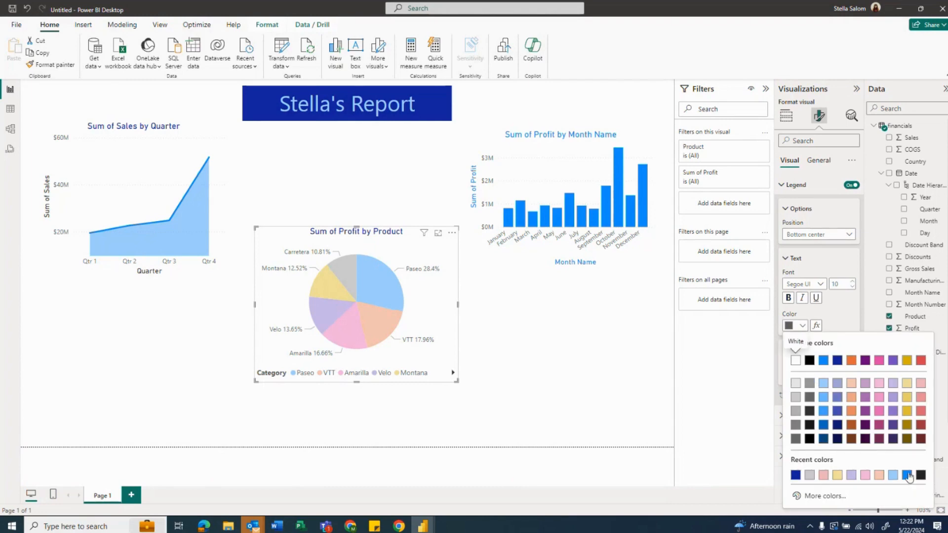
left_click(794, 475)
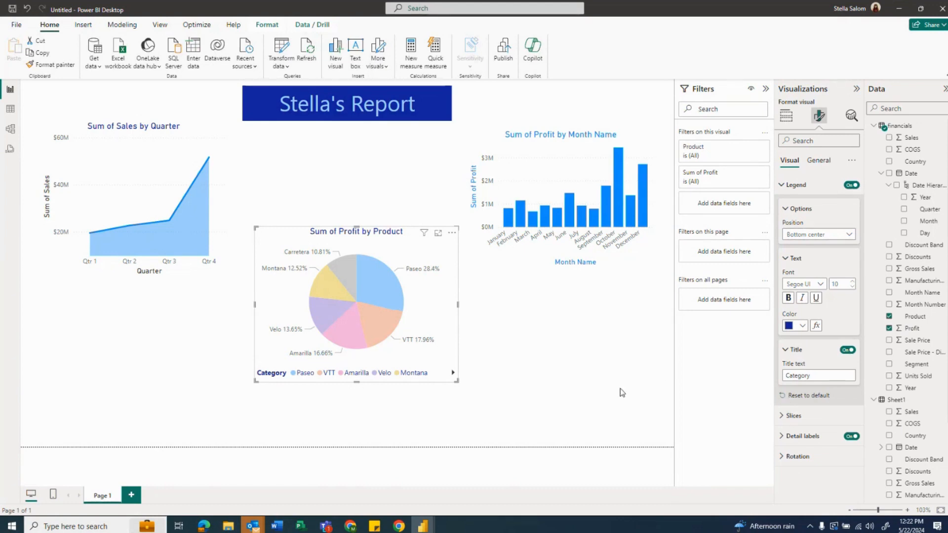
Enlarge the pie chart until its bottom legend shows every product on one line
left_click_drag(457, 380, 466, 387)
left_click(462, 380)
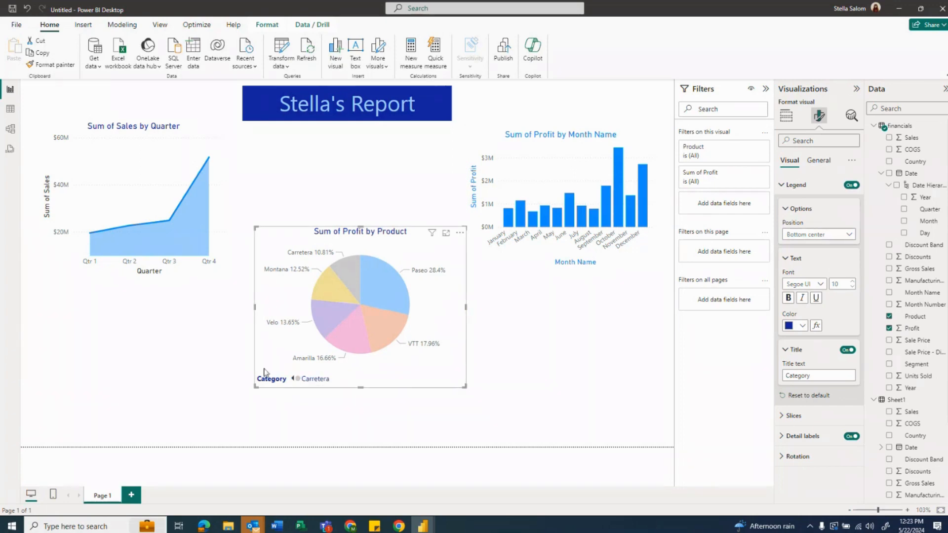
left_click(293, 379)
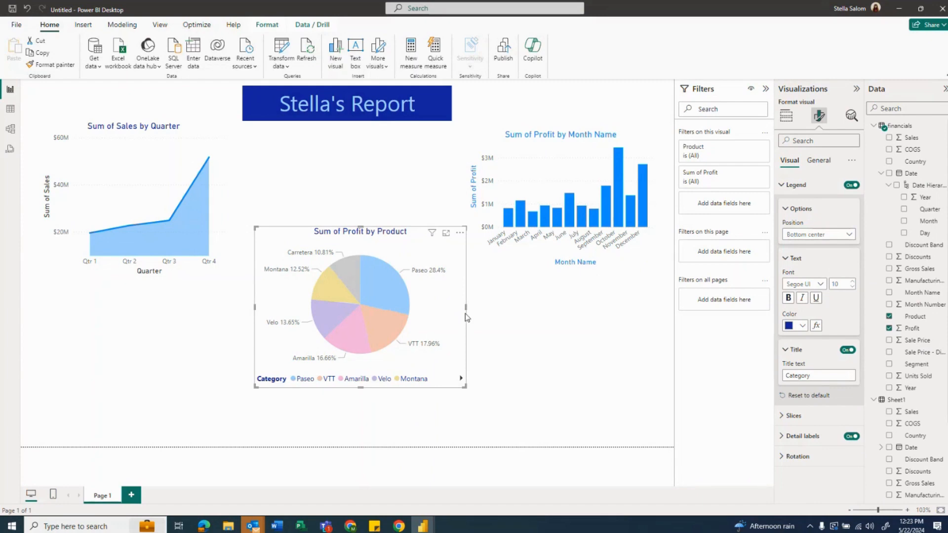
left_click_drag(465, 308, 487, 315)
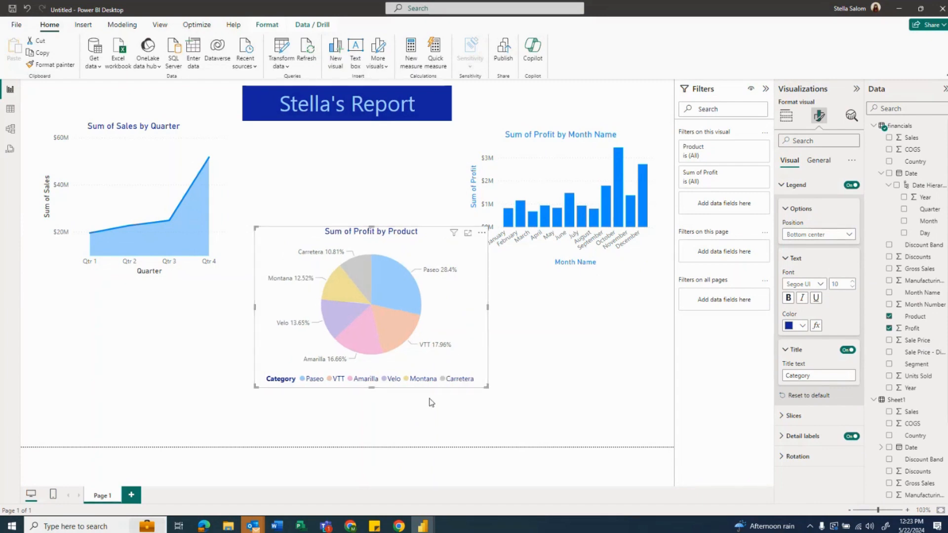
Shrink the pie chart and place it between the sales and monthly profit charts, just below the report title
left_click(399, 226)
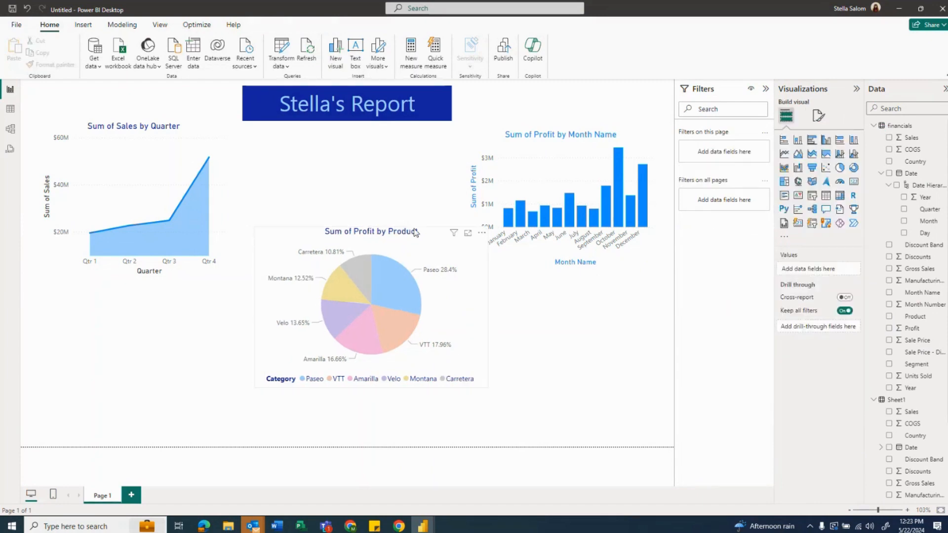
left_click(416, 231)
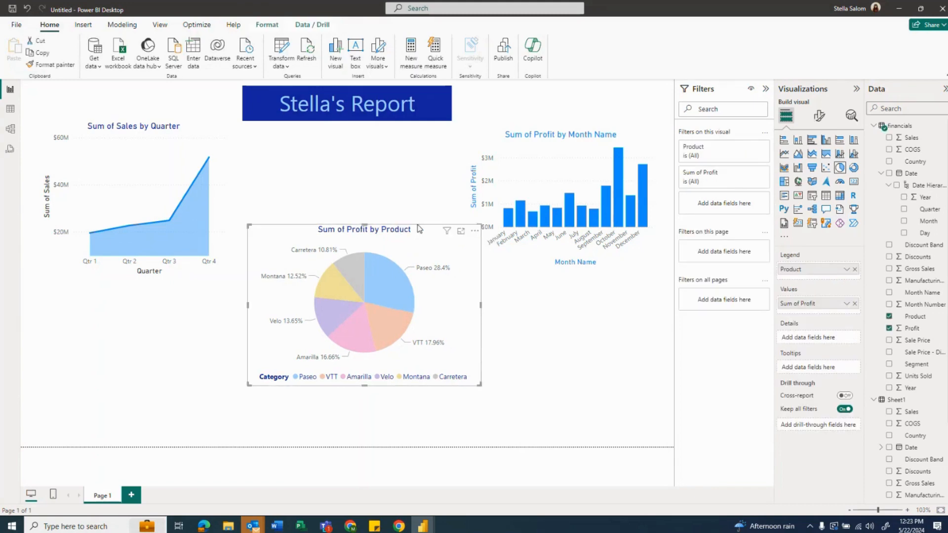
left_click_drag(429, 230, 412, 223)
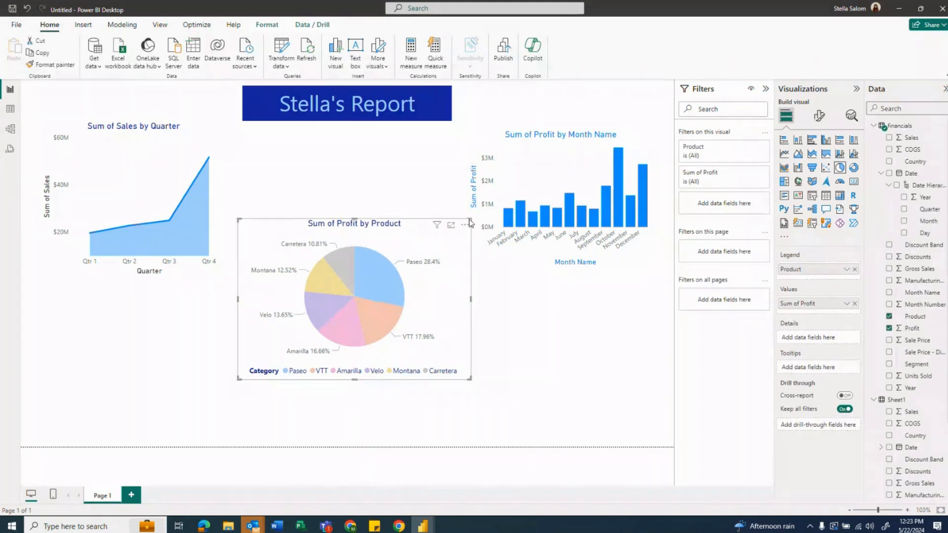
left_click_drag(470, 219, 421, 225)
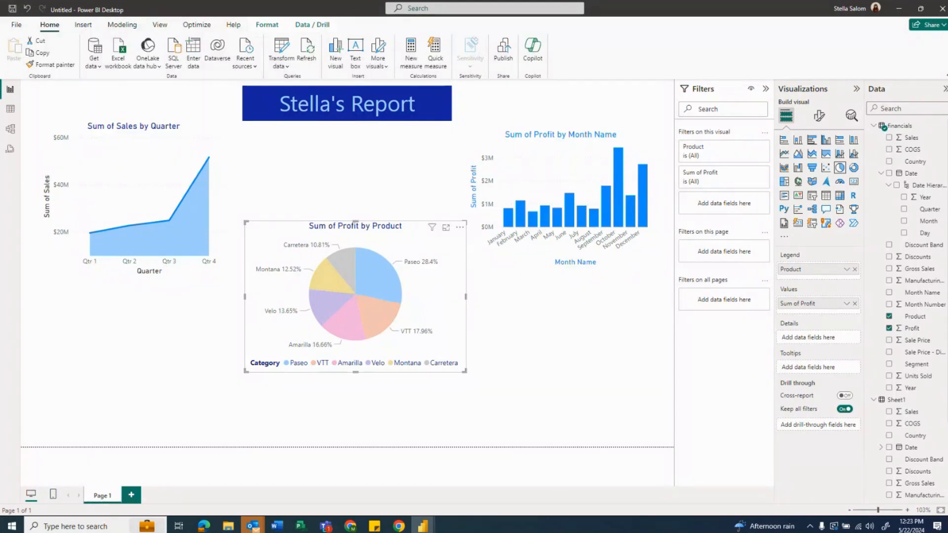
left_click(145, 343)
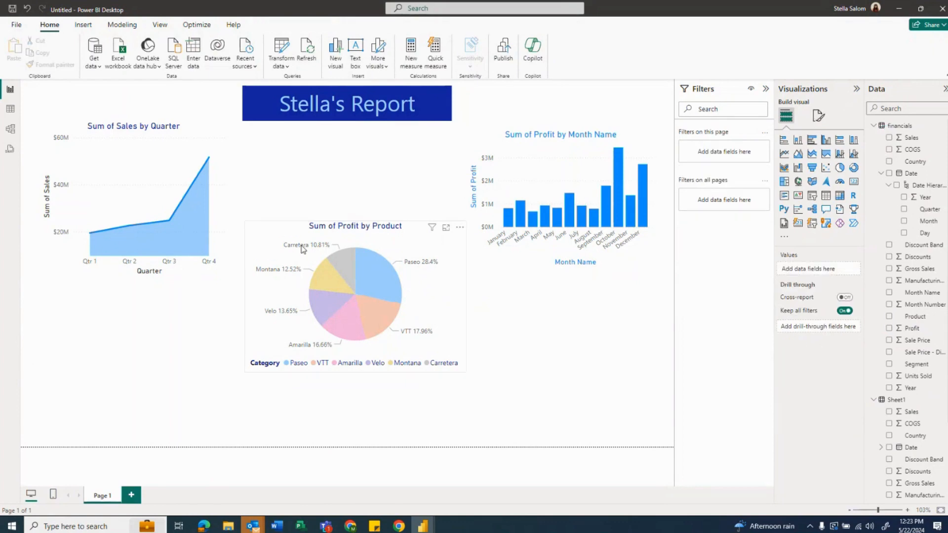
left_click_drag(291, 223, 296, 195)
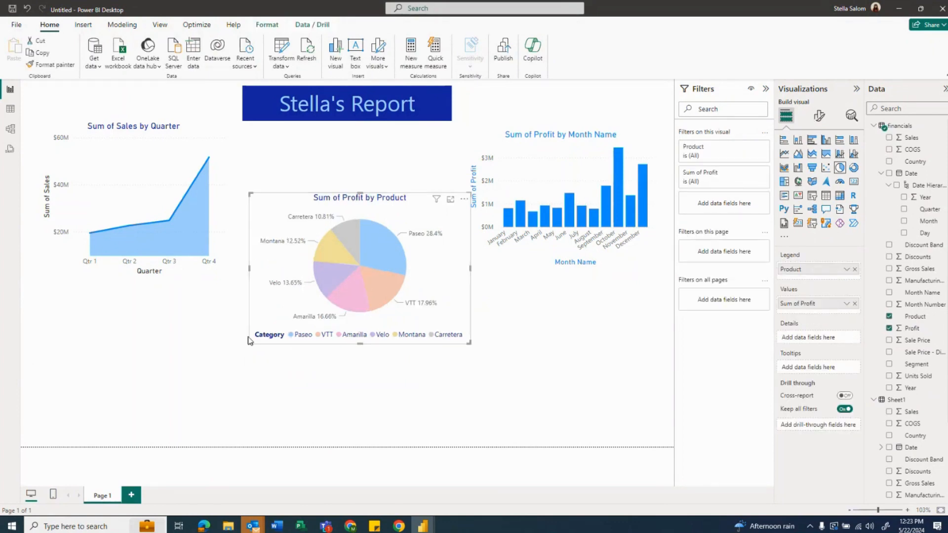
left_click_drag(248, 341, 286, 312)
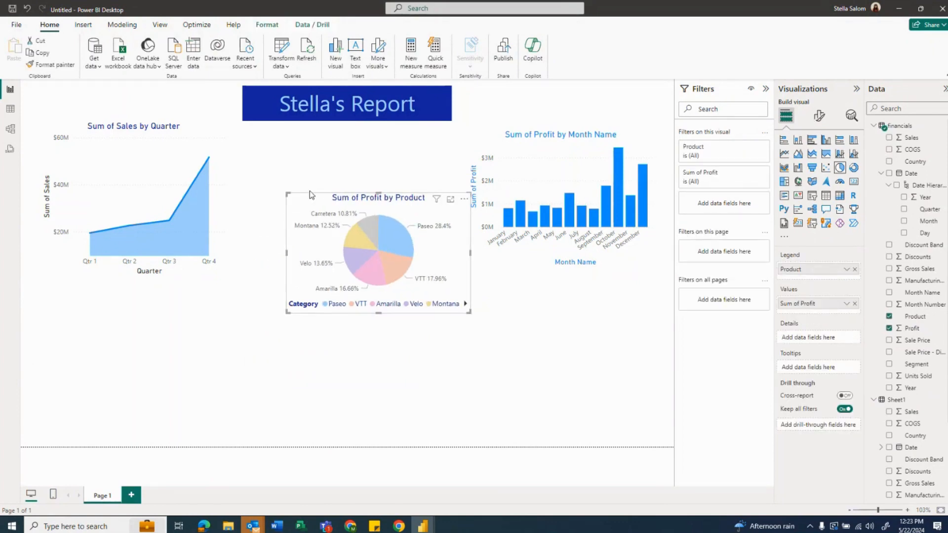
left_click_drag(309, 191, 296, 140)
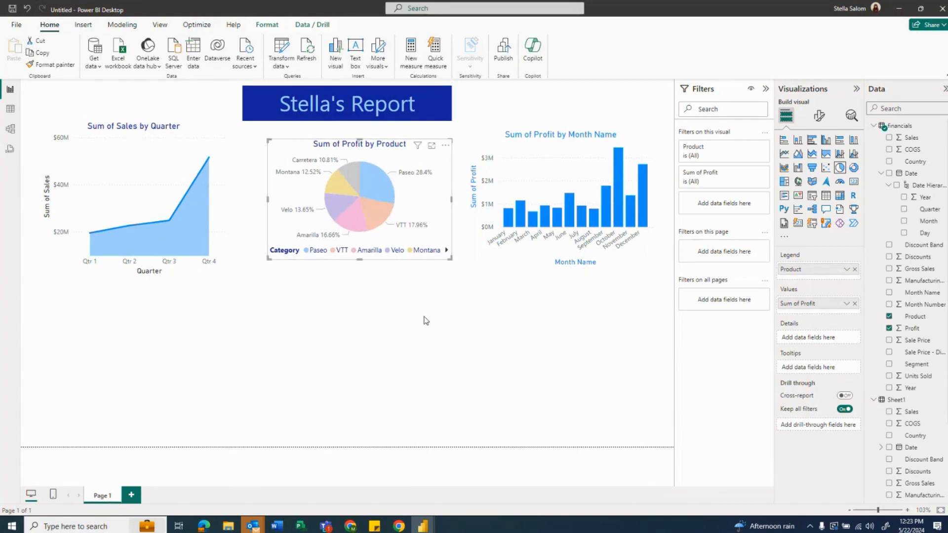
left_click(430, 334)
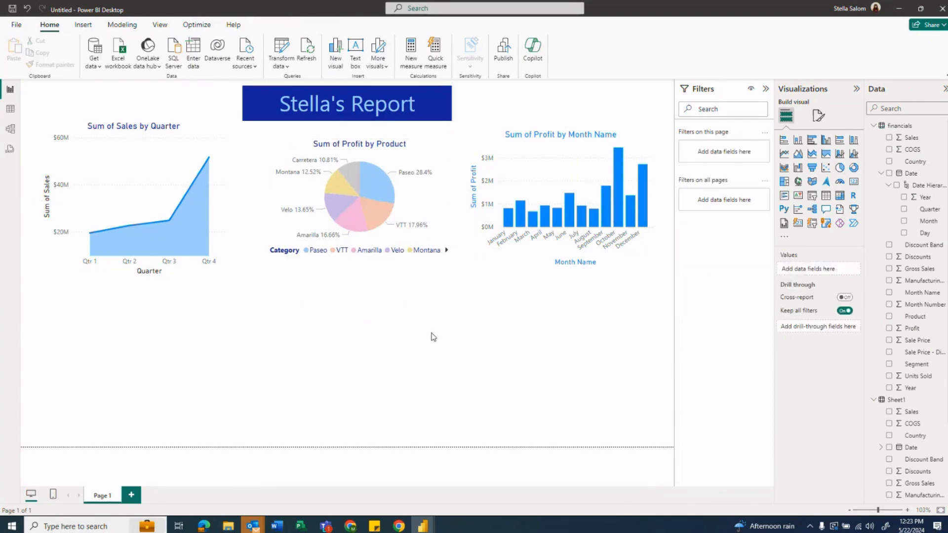
Insert a table visual below the quarterly sales chart, widen it, and add Product and Sales as its columns
left_click(825, 196)
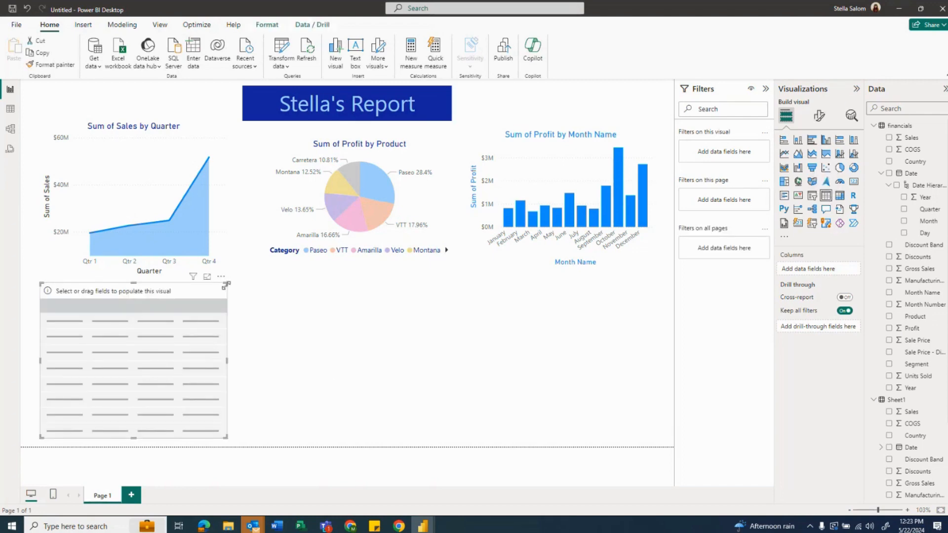
left_click_drag(226, 285, 295, 299)
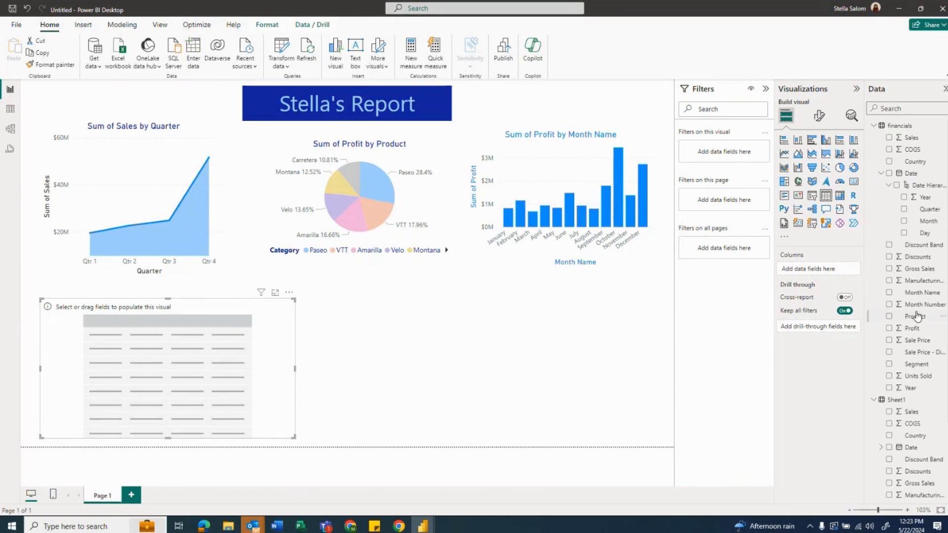
left_click_drag(917, 316, 843, 269)
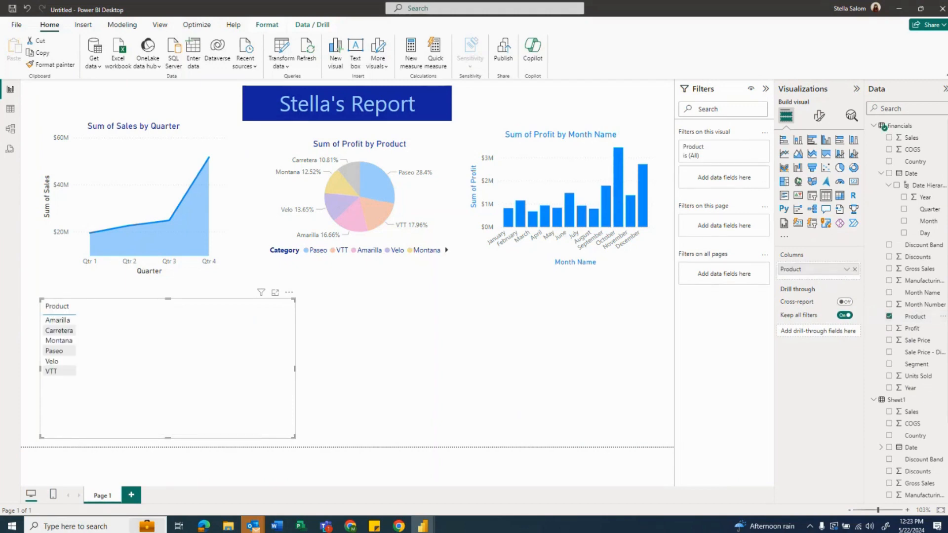
left_click_drag(912, 137, 831, 274)
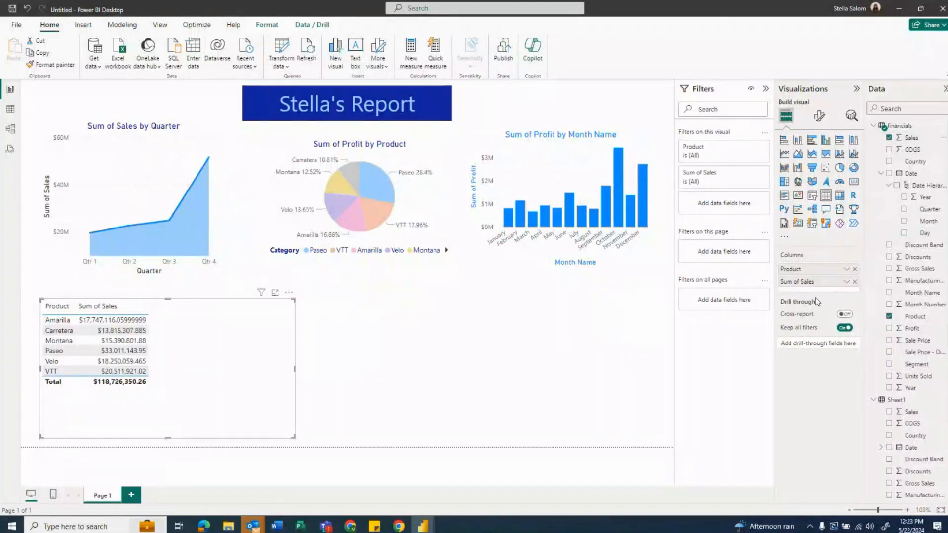
left_click_drag(808, 282, 814, 273)
left_click_drag(813, 282, 812, 269)
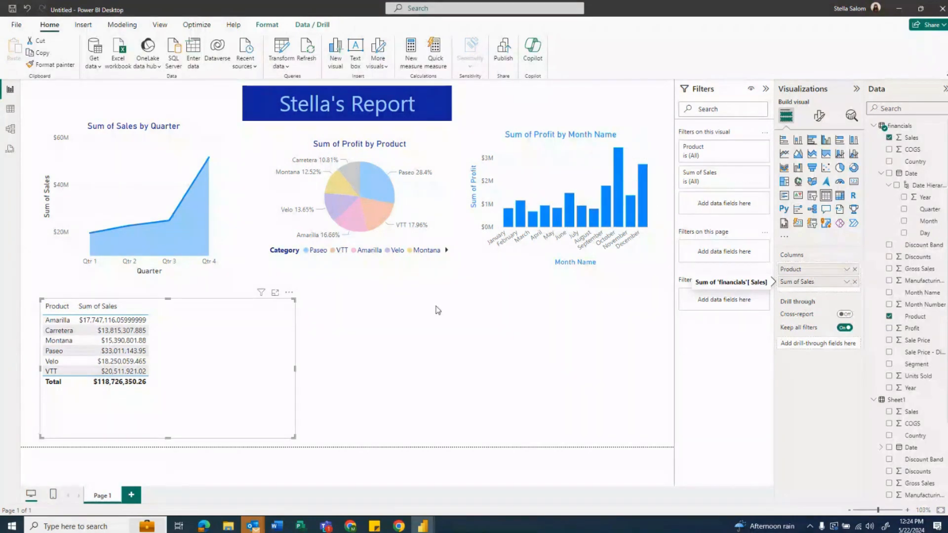
Rename the table's Sum of Sales column to Sales ($) for this visual
left_click(847, 282)
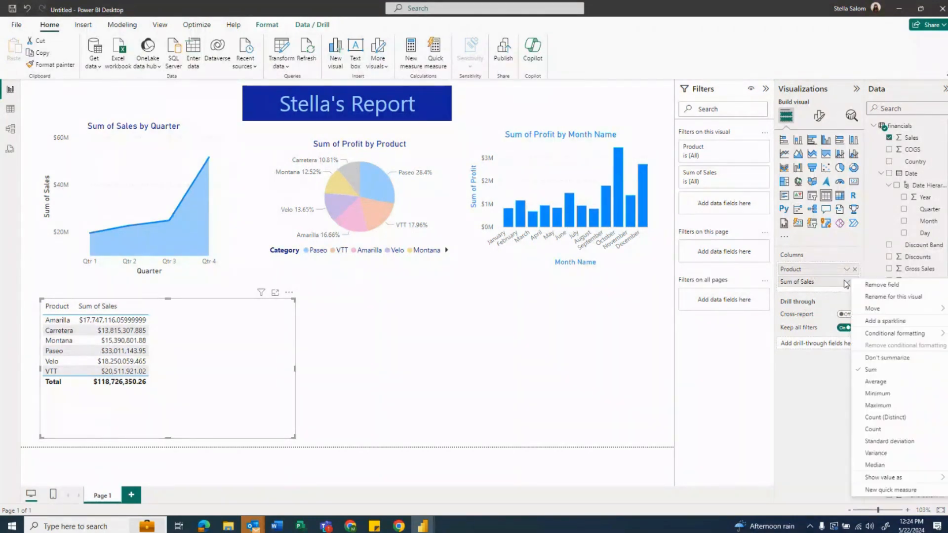
left_click(870, 297)
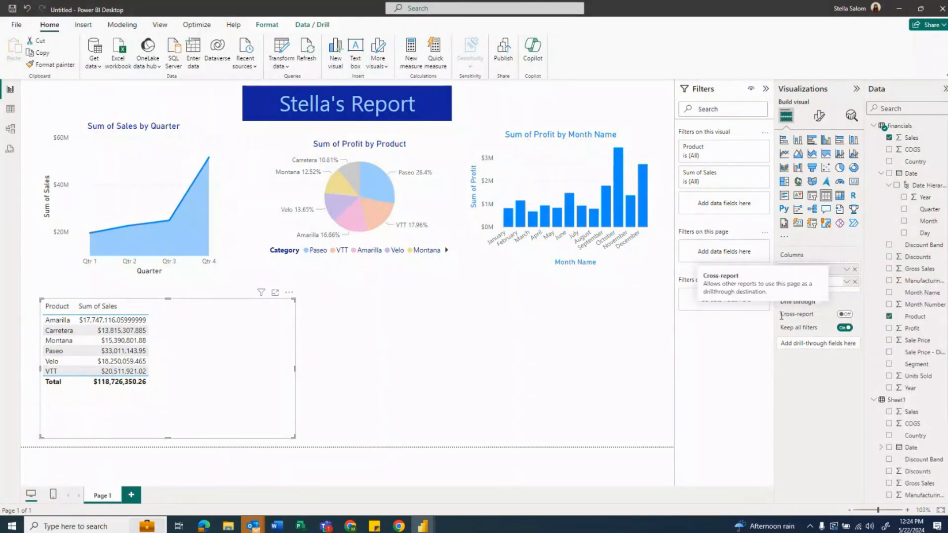
key("Return")
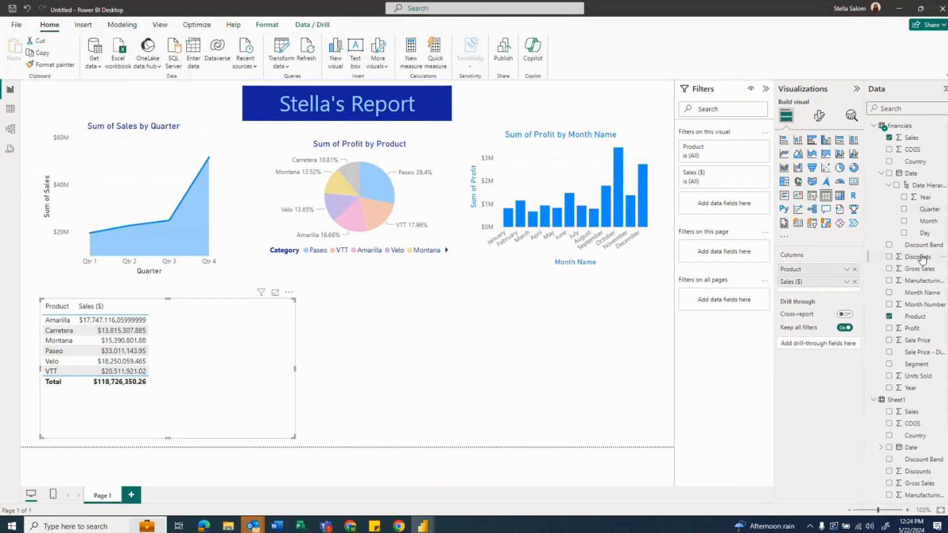
Add Discounts, Units Sold and Profit as further columns of the table, in that order
left_click_drag(918, 257, 836, 291)
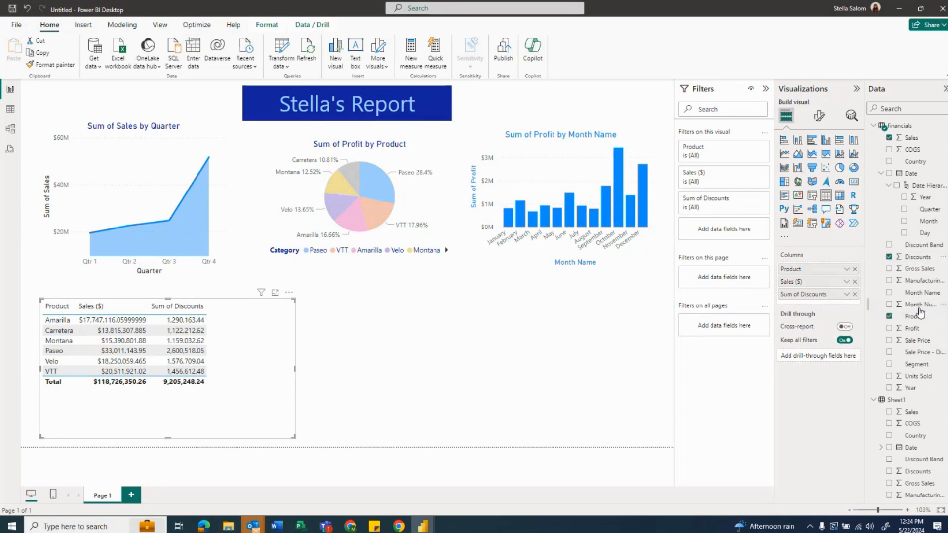
left_click_drag(927, 378, 841, 309)
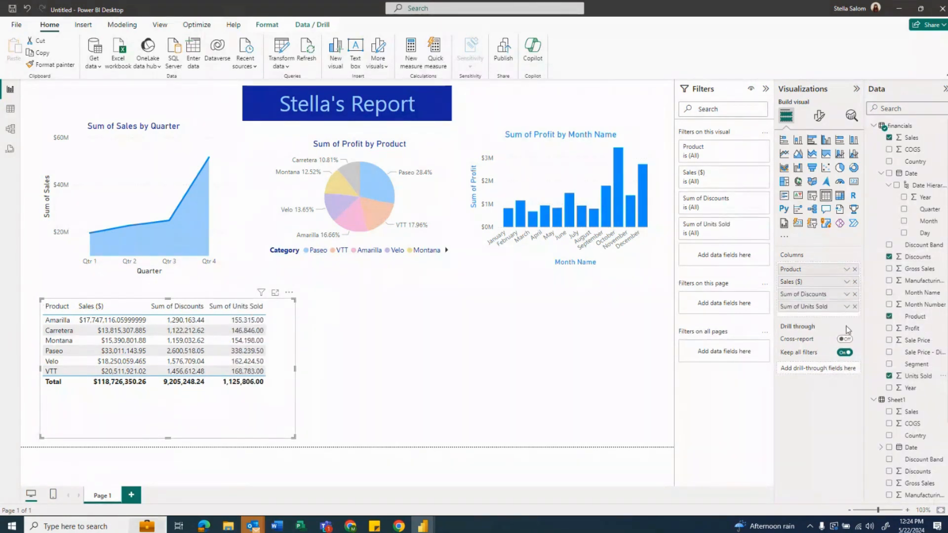
left_click_drag(920, 333, 841, 318)
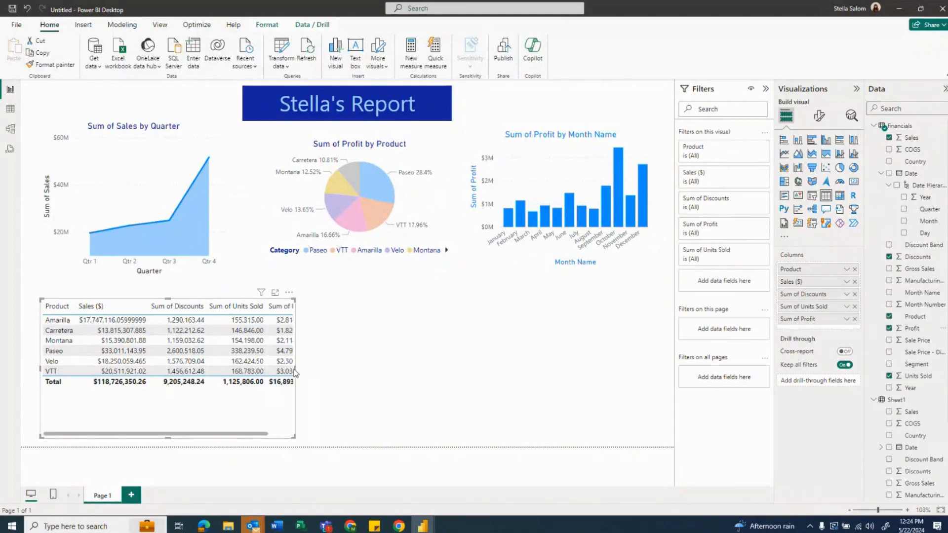
Widen the table to fit all five columns and reduce its height to trim the empty space
left_click_drag(295, 369, 339, 372)
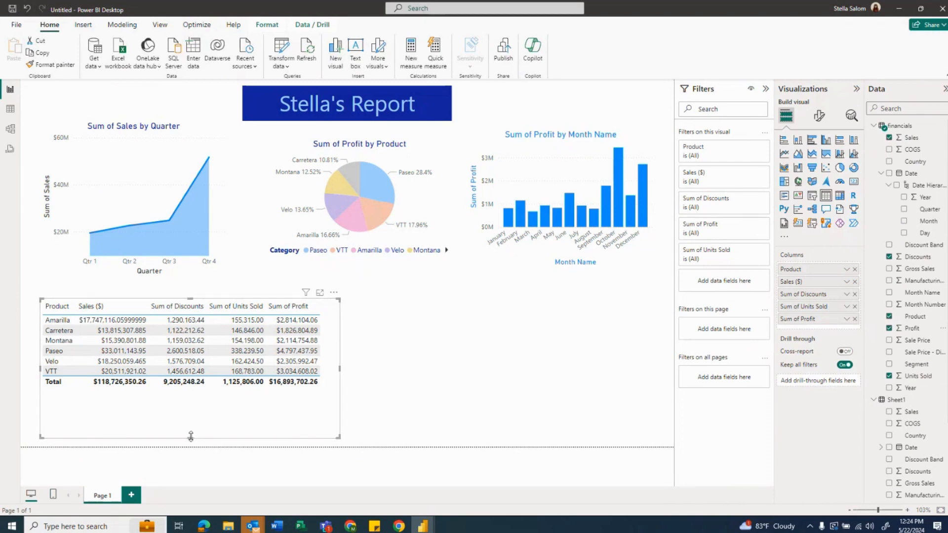
left_click_drag(191, 436, 203, 412)
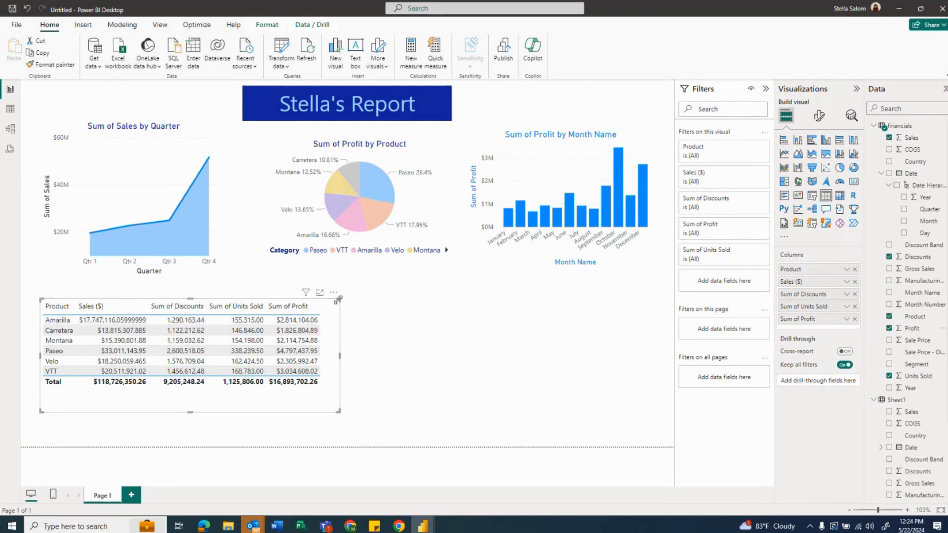
left_click_drag(339, 300, 346, 299)
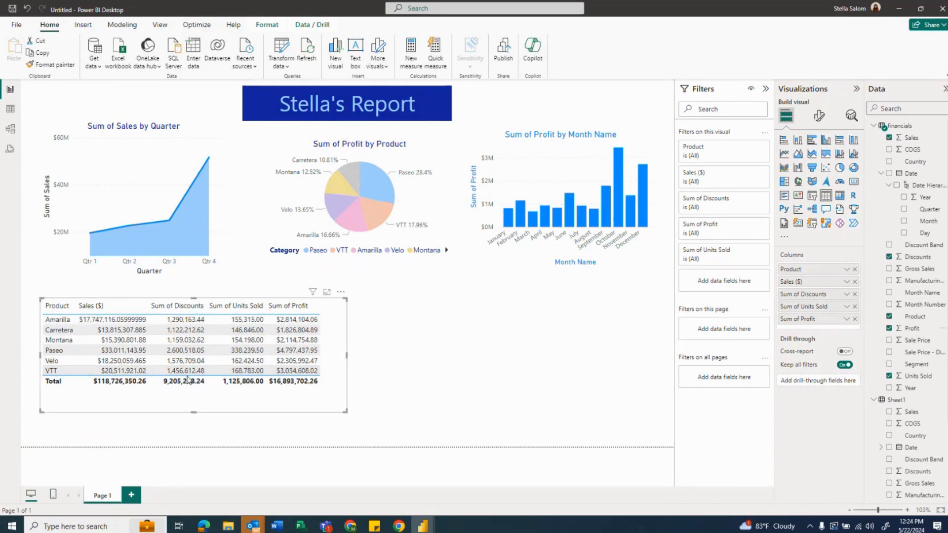
Format the Discounts field as dollar currency with 2 decimal places
left_click(925, 262)
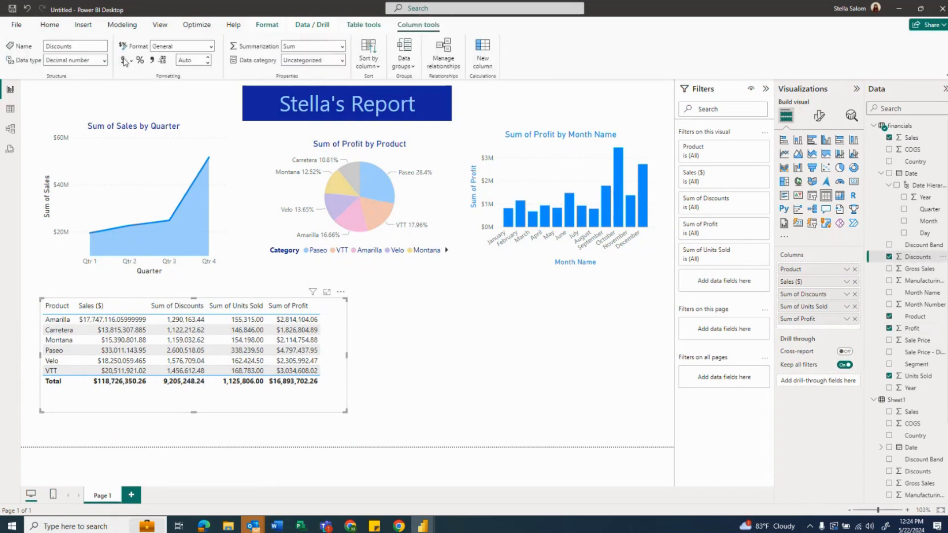
left_click(124, 60)
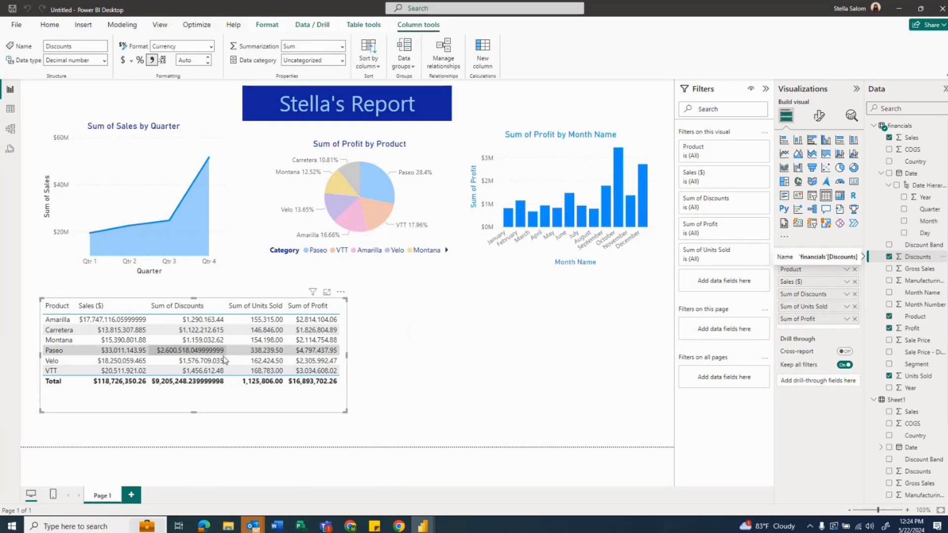
left_click(190, 60)
type("2")
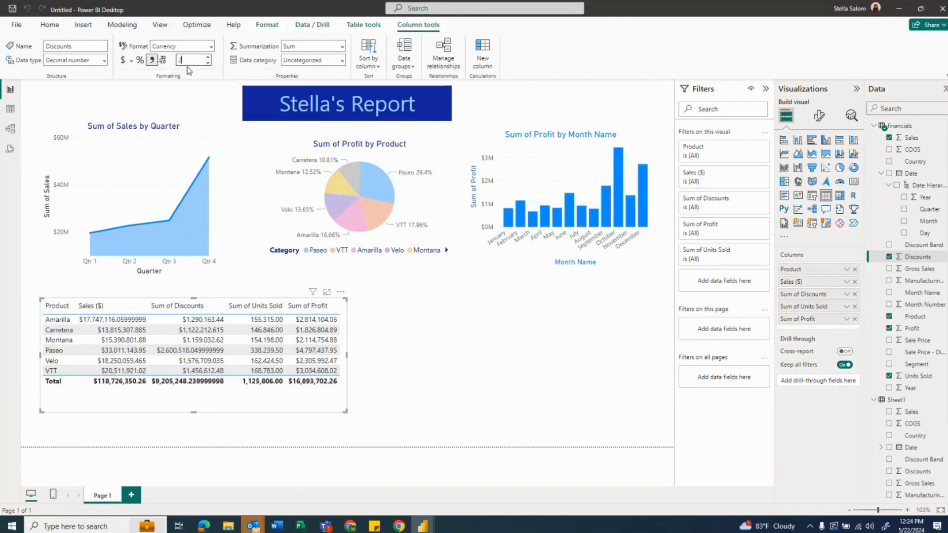
key("Return")
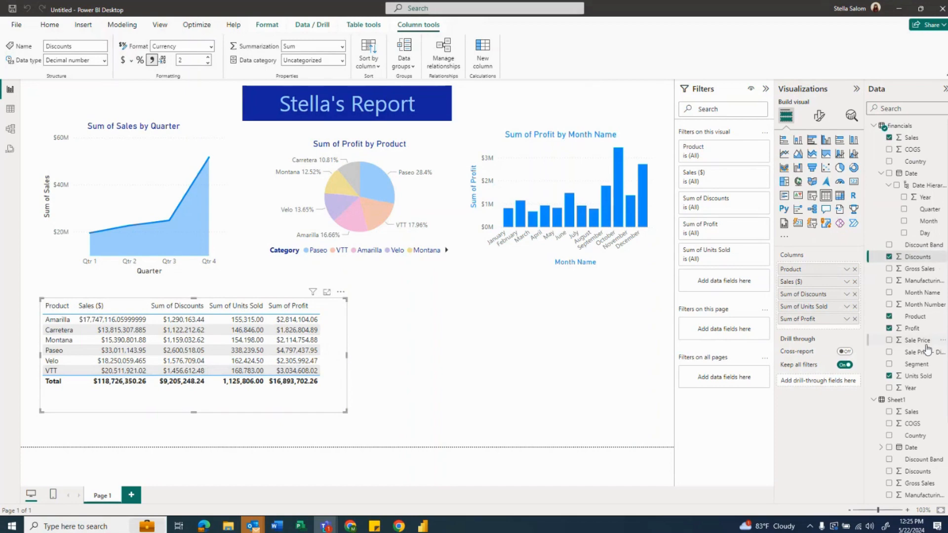
Set the Sales field in the financials table to 2 decimal places
left_click(913, 139)
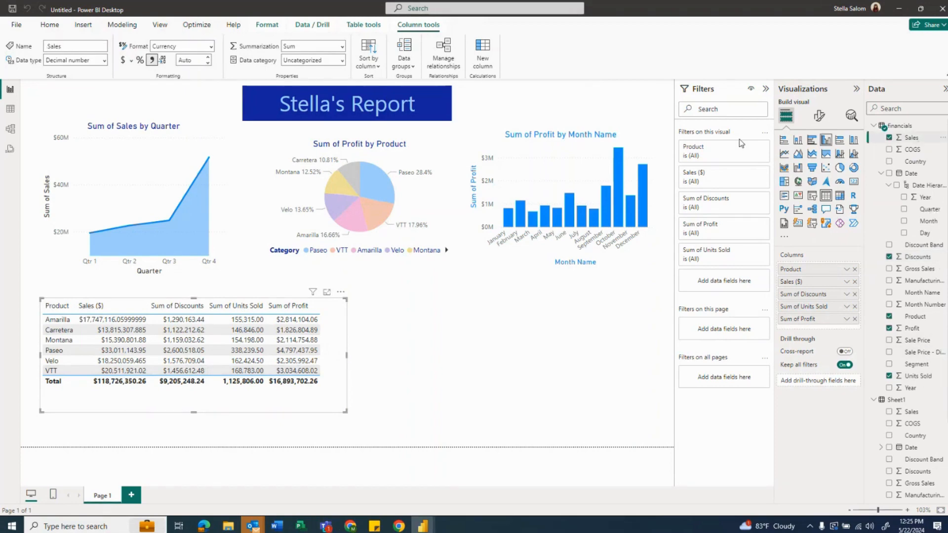
left_click(192, 60)
type("2")
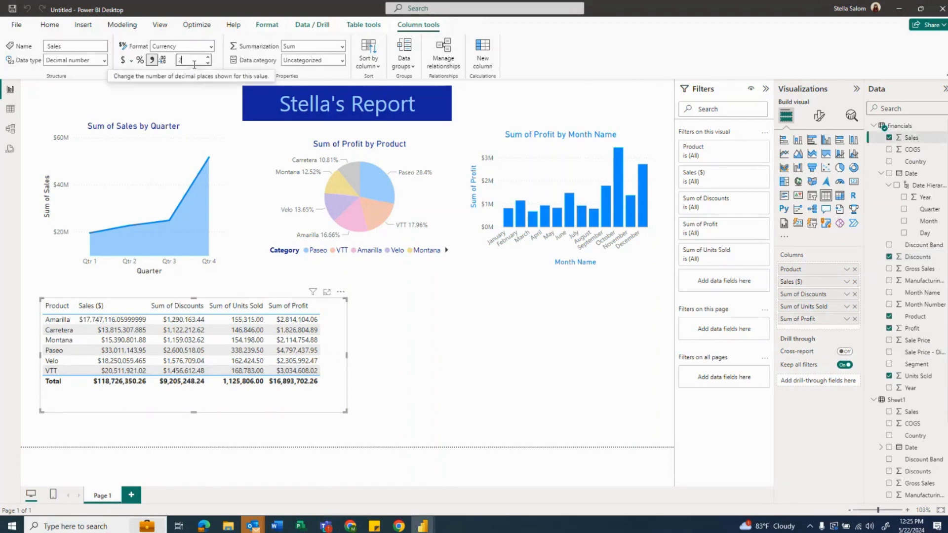
key("Return")
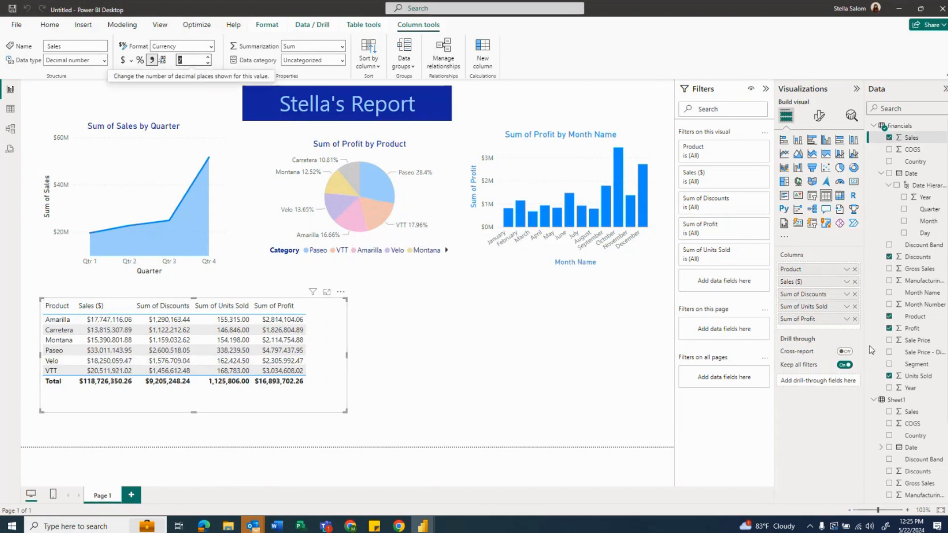
Format the Units Sold field as a decimal number with 2 decimal places
left_click(916, 377)
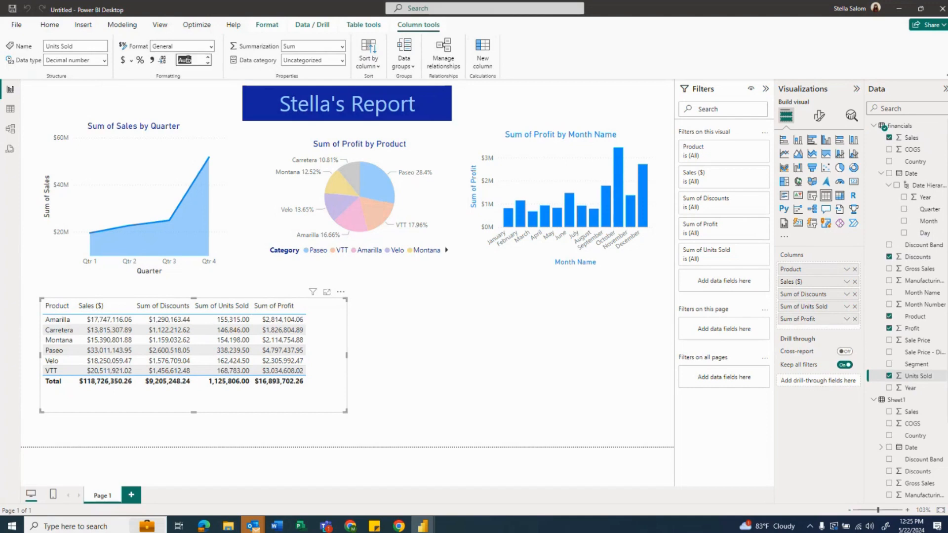
type("0")
key("Return")
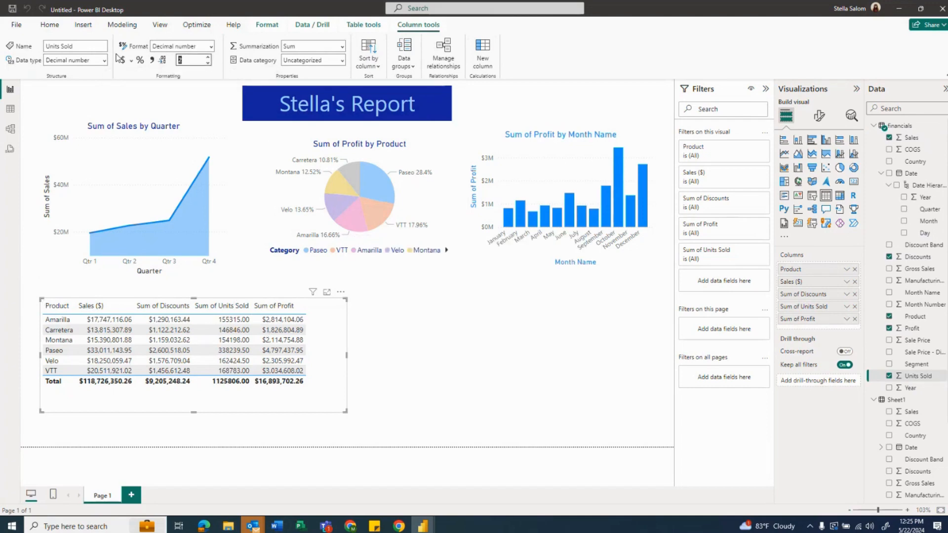
Format the Units Sold field as dollar currency and sort the table by Product in ascending order
left_click(123, 60)
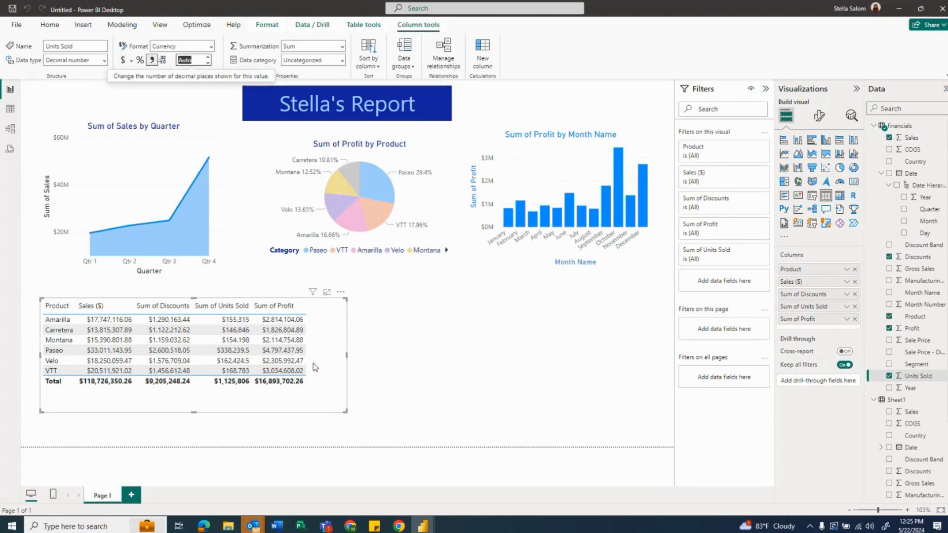
left_click(291, 308)
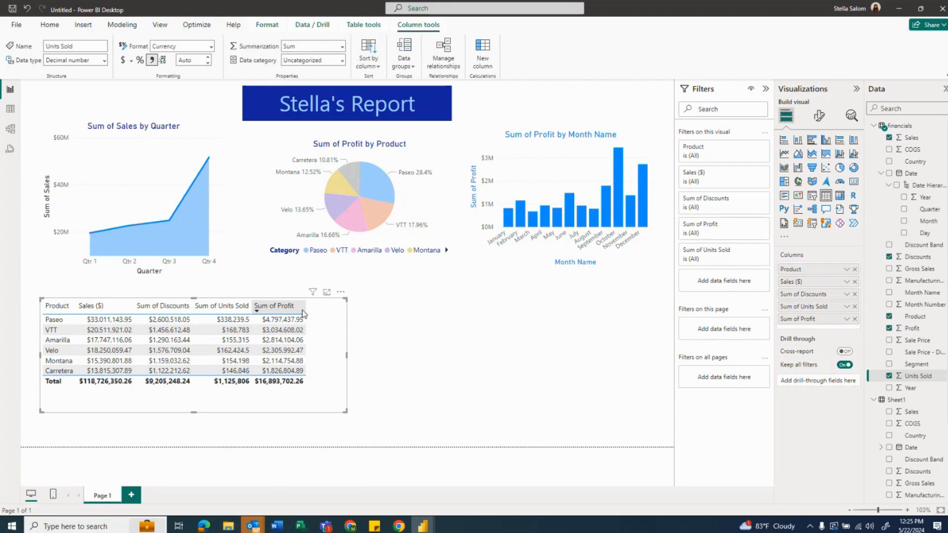
left_click(276, 308)
left_click(257, 311)
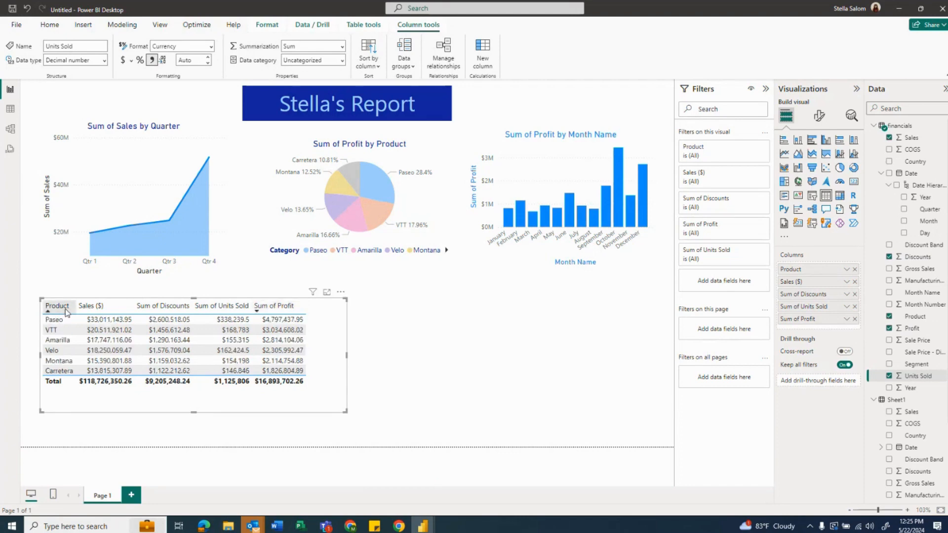
left_click(66, 312)
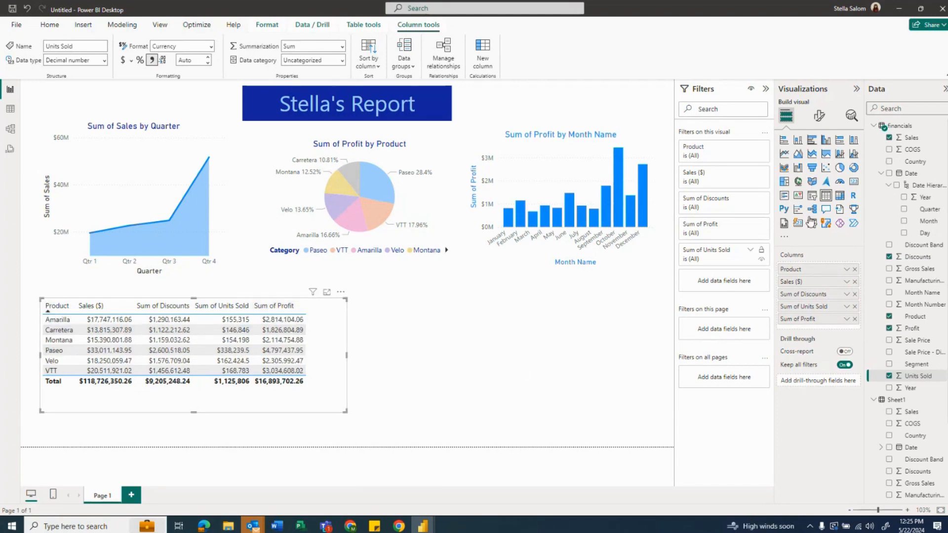
Give the table's column headers a dark blue background and white text
left_click(817, 121)
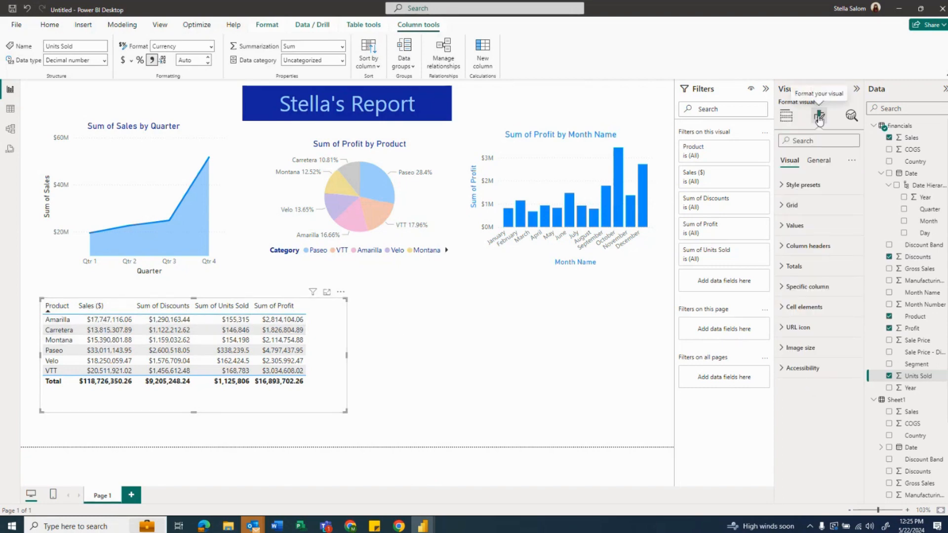
left_click(783, 247)
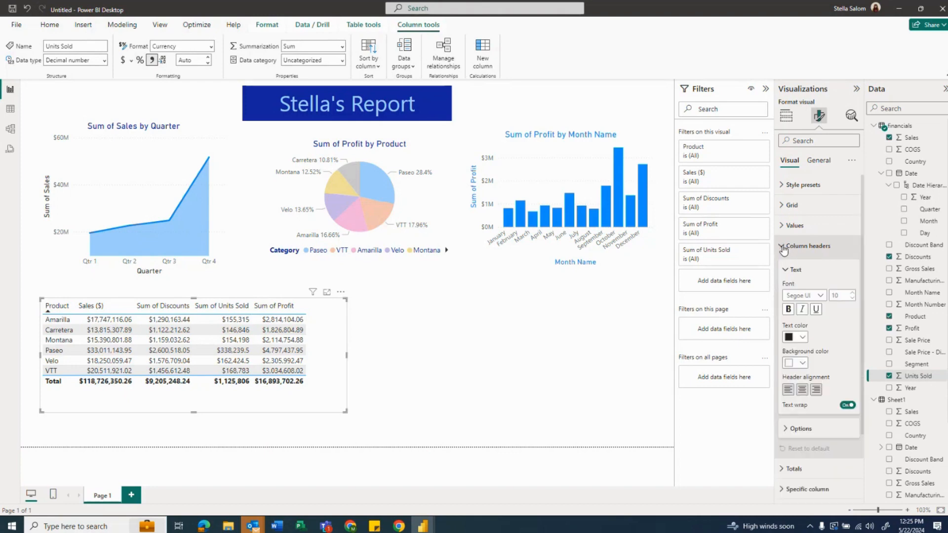
left_click(806, 362)
left_click(795, 321)
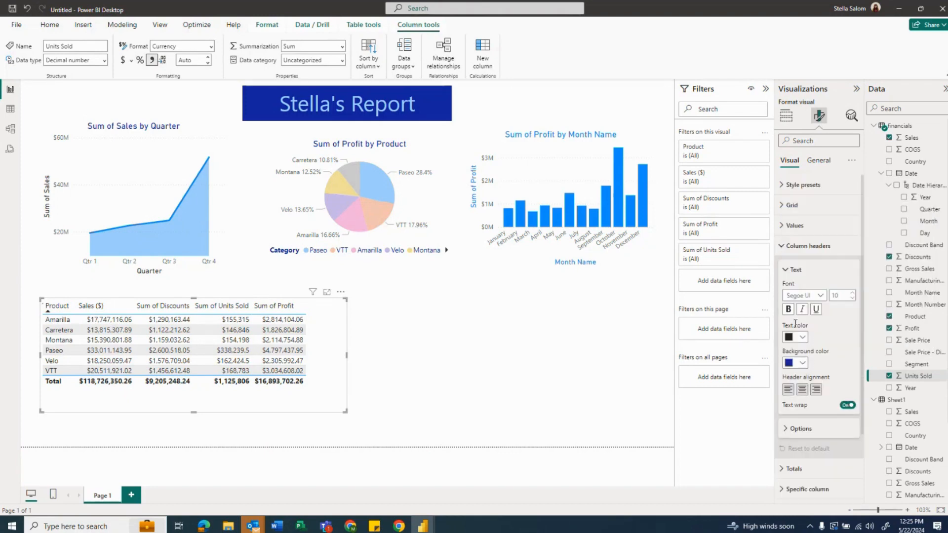
left_click(802, 337)
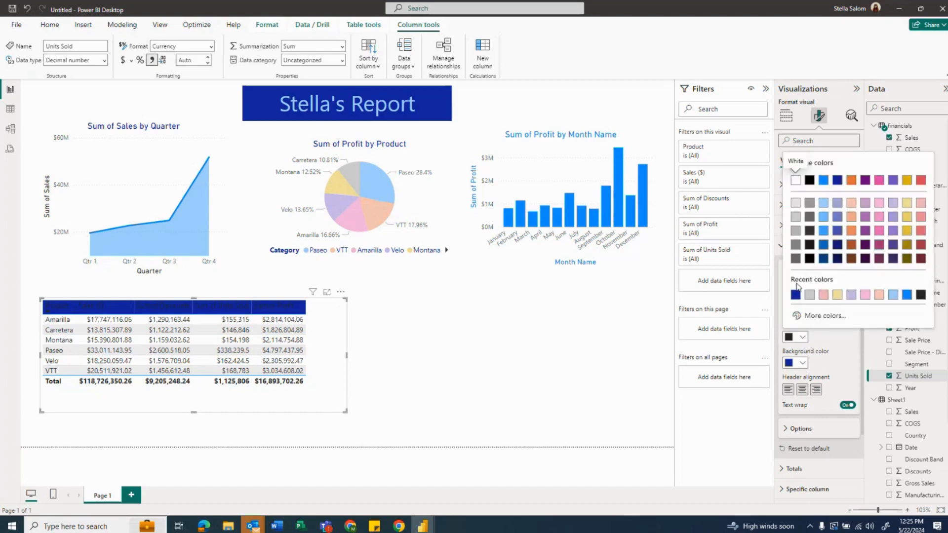
left_click(795, 184)
Make the table's column header text bold and center-aligned
left_click(789, 310)
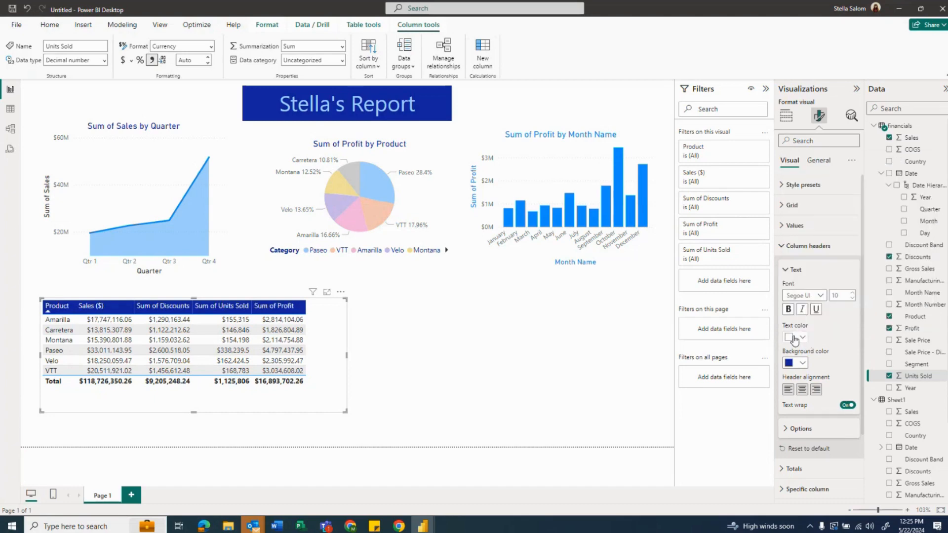
left_click(802, 390)
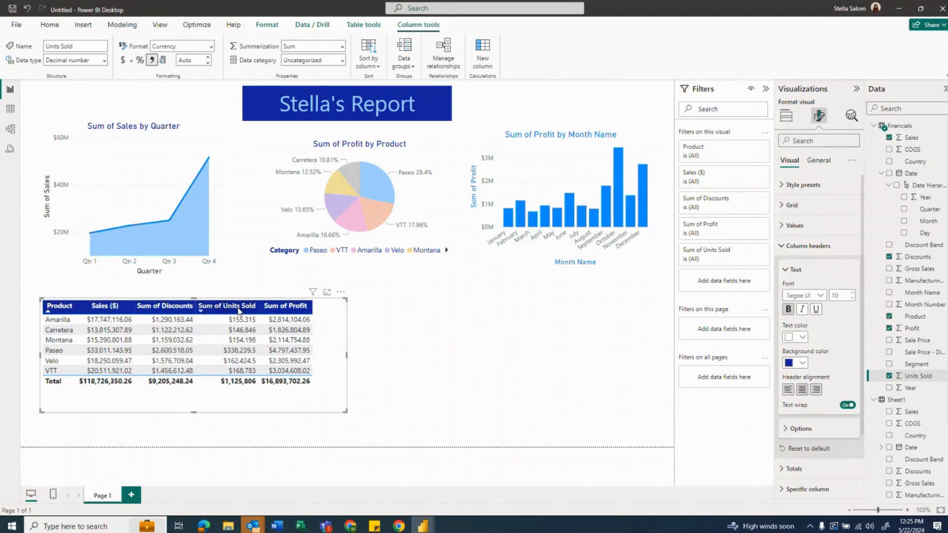
Rename the Sum of Units Sold column to Units Sold for this table
left_click(786, 116)
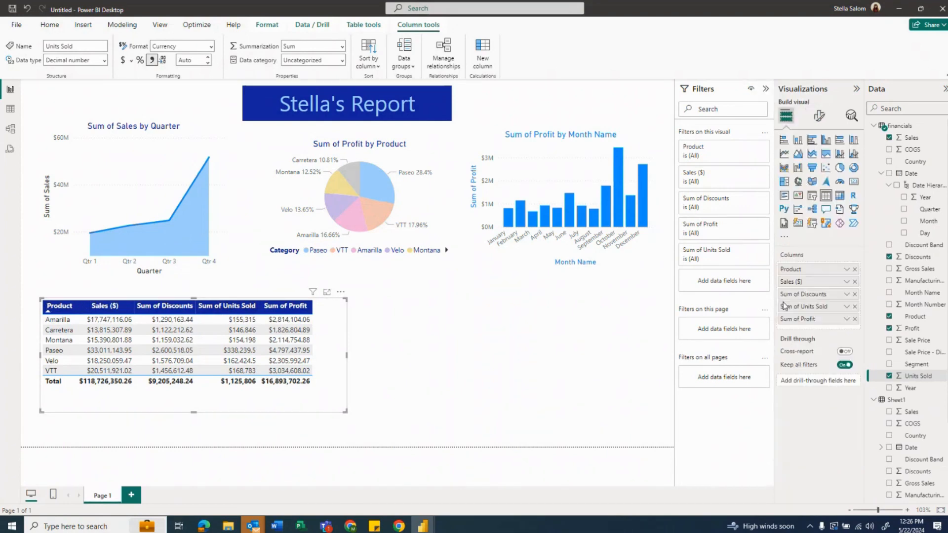
left_click(847, 307)
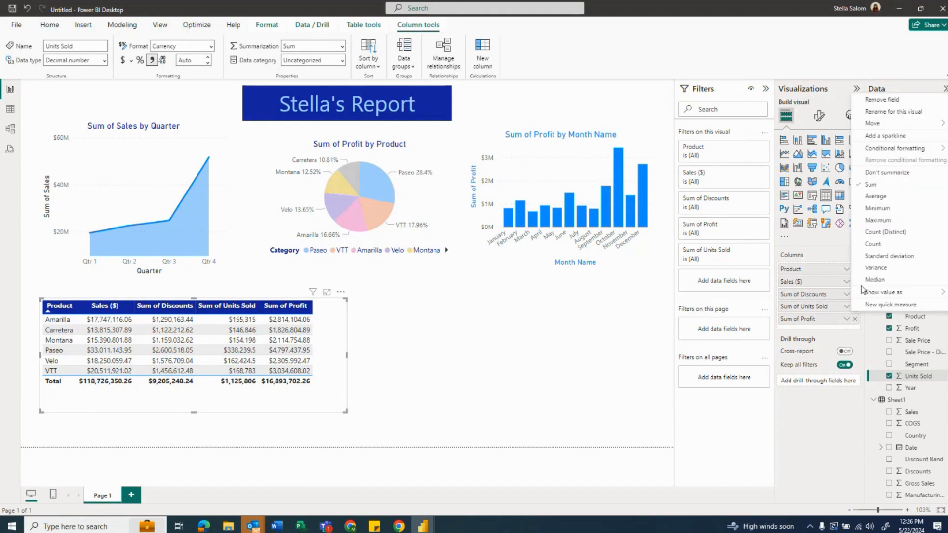
left_click(888, 112)
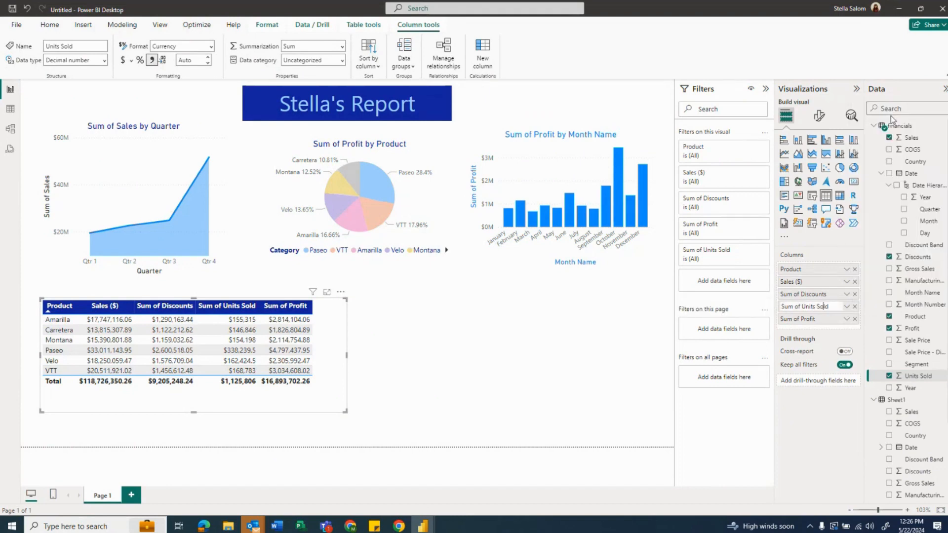
key("BackSpace")
key("BackSpace")
key("BackSpace")
key("BackSpace")
key("BackSpace")
key("BackSpace")
key("BackSpace")
key("Return")
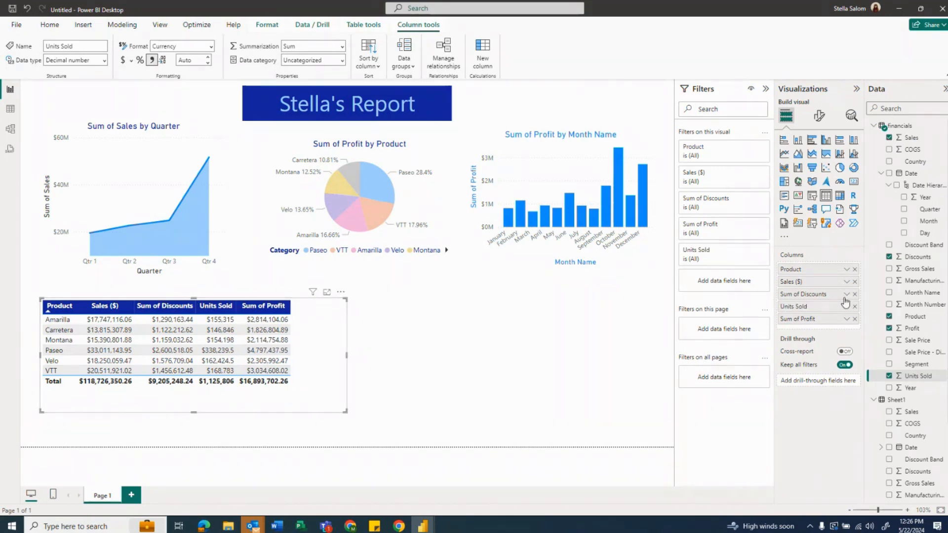
Rename the Sum of Discounts column to Discounts for this table
double_click(815, 296)
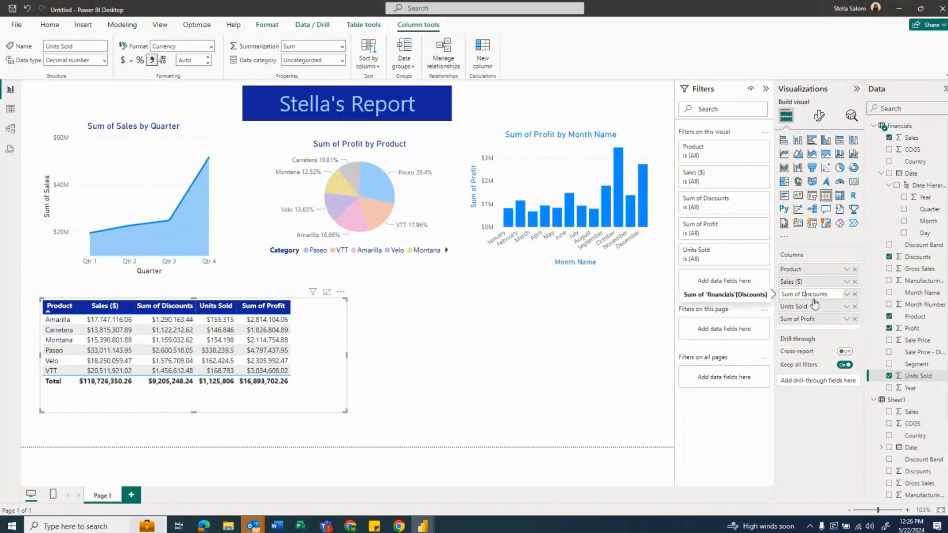
key("BackSpace")
key("BackSpace")
key("BackSpace")
key("BackSpace")
key("BackSpace")
key("BackSpace")
key("BackSpace")
key("Return")
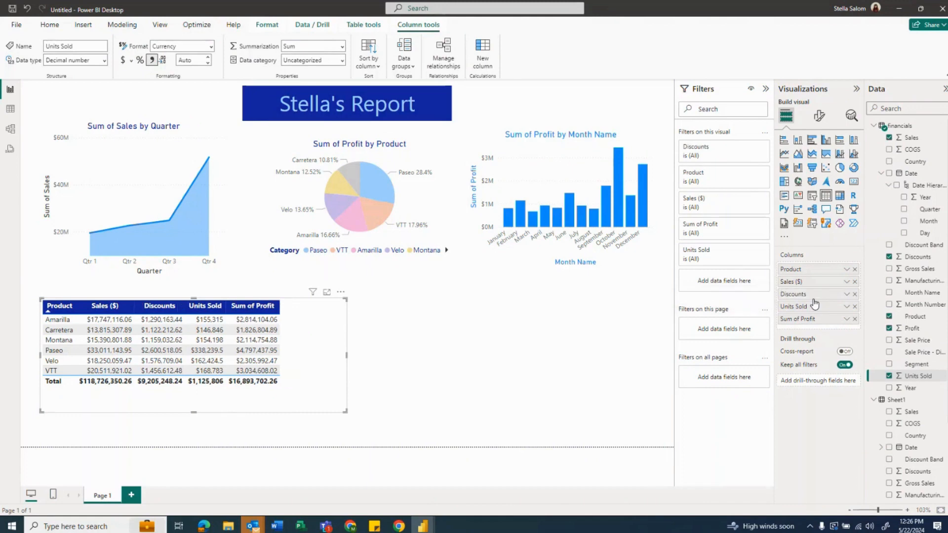
Rename the Sum of Profit column to Profit for this table
left_click(846, 307)
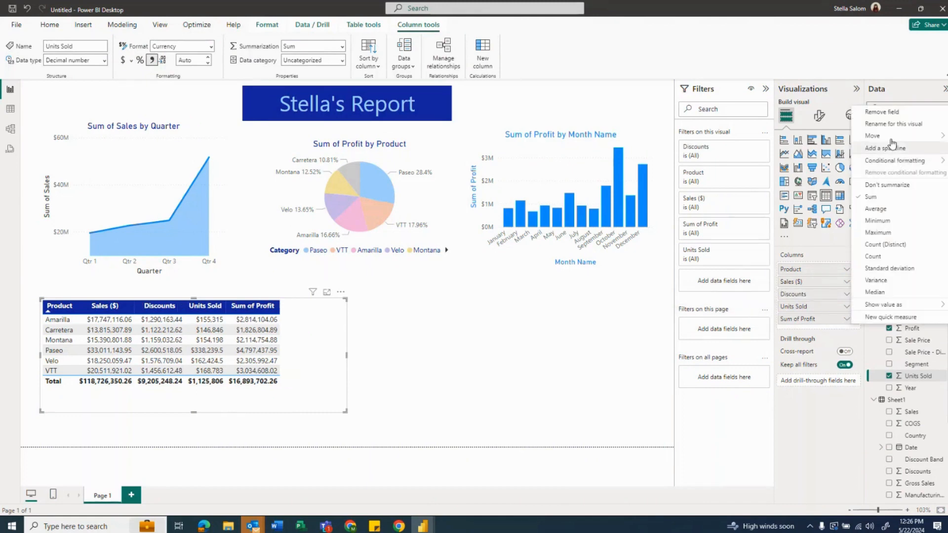
left_click(891, 126)
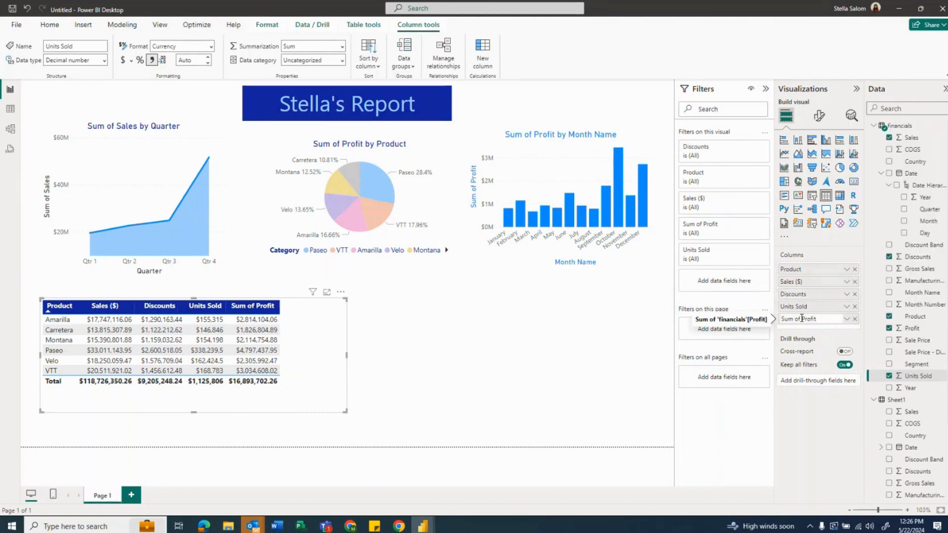
key("BackSpace")
key("BackSpace")
key("BackSpace")
key("BackSpace")
key("BackSpace")
key("BackSpace")
key("BackSpace")
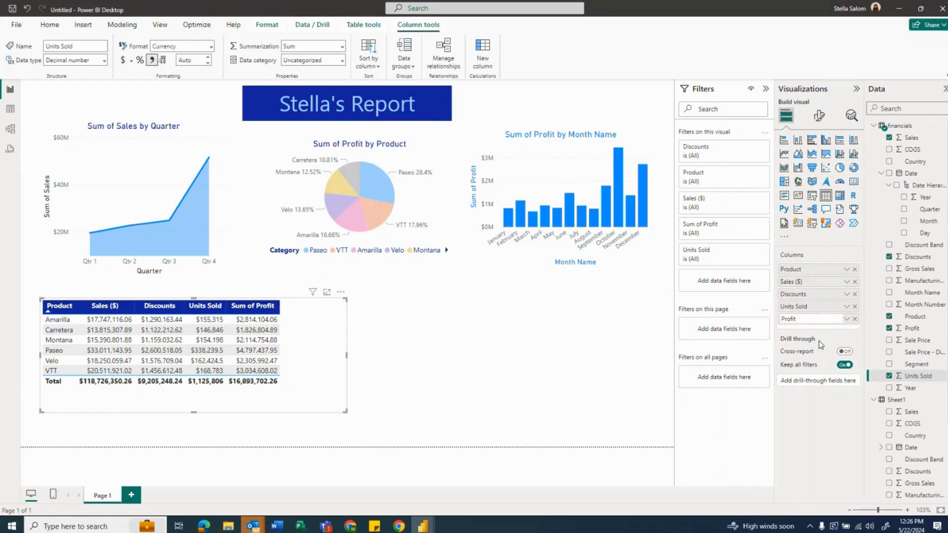
key("Return")
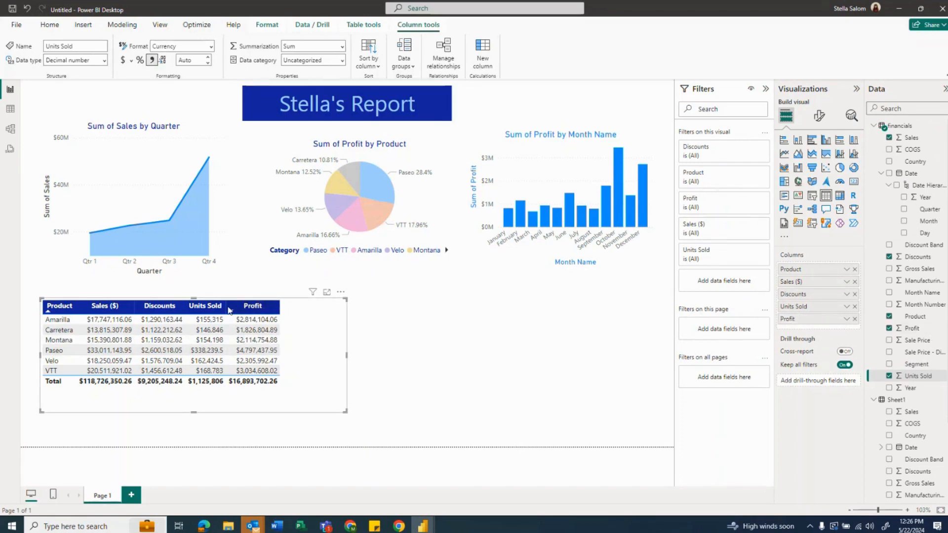
Widen the Product, Sales ($), Discounts and Units Sold columns slightly so the table's values are spaced more evenly
left_click_drag(225, 307, 200, 307)
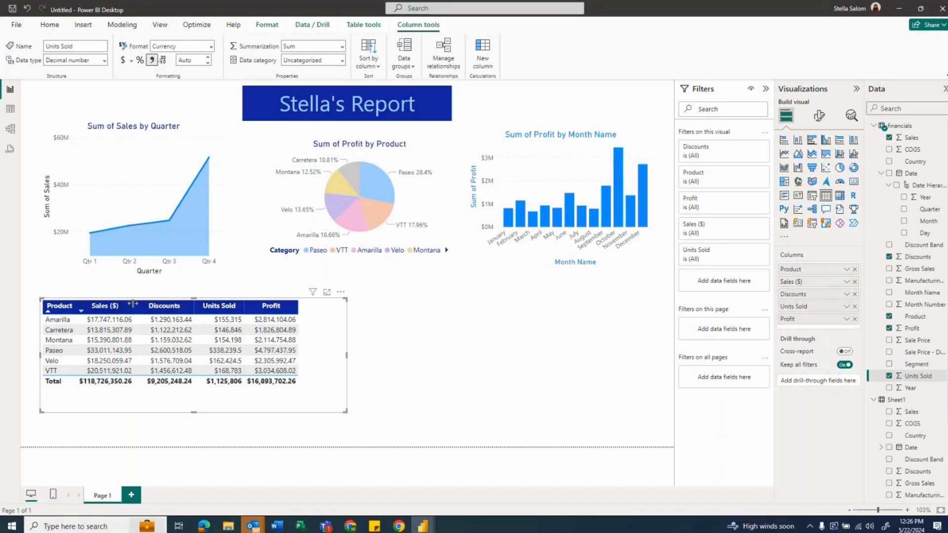
left_click_drag(137, 307, 142, 307)
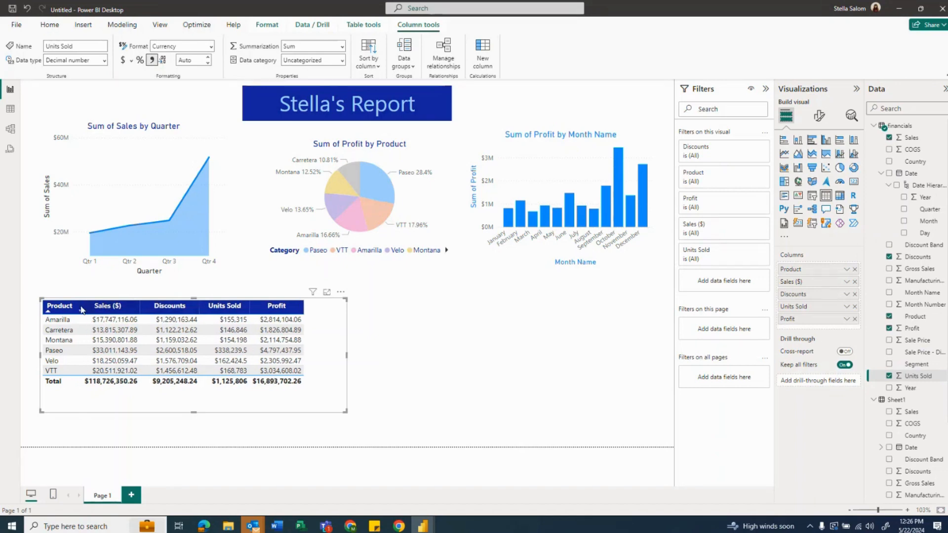
left_click_drag(74, 307, 81, 307)
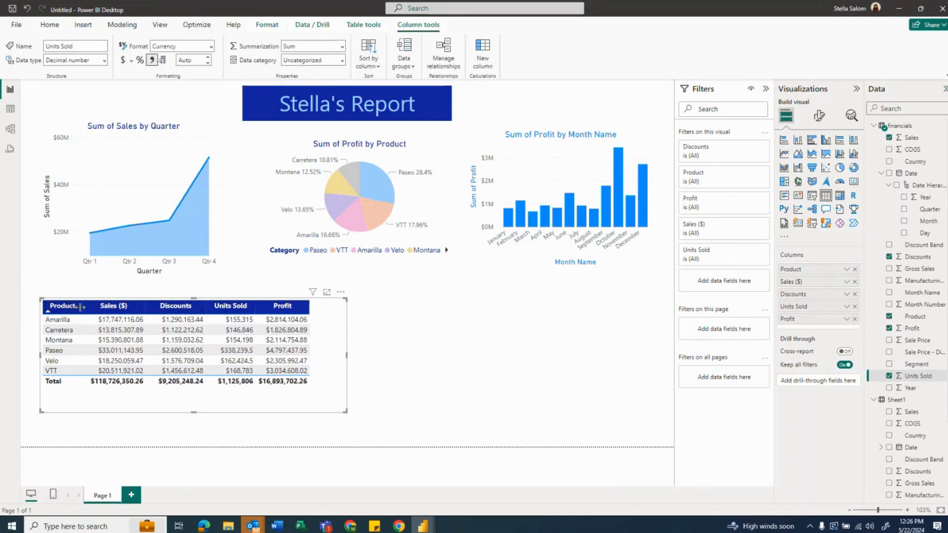
Reduce the table's height slightly and widen its frame across most of the page to leave room for more columns
left_click_drag(344, 357, 322, 356)
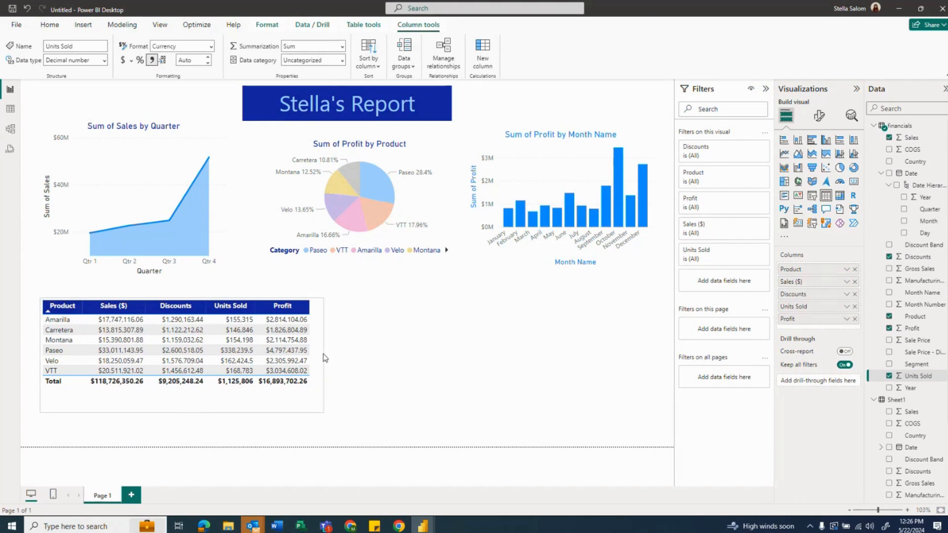
left_click_drag(183, 411, 201, 406)
left_click_drag(322, 403, 258, 402)
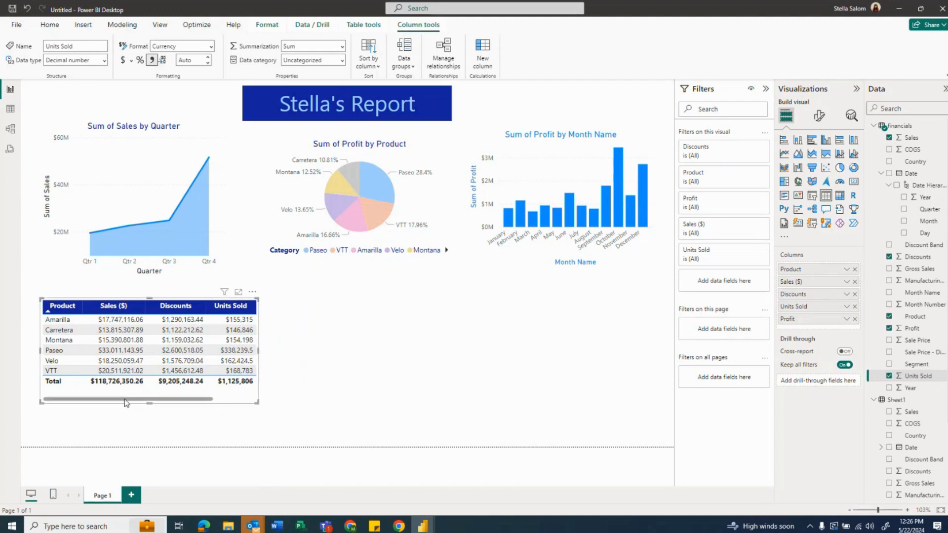
left_click_drag(125, 402, 91, 390)
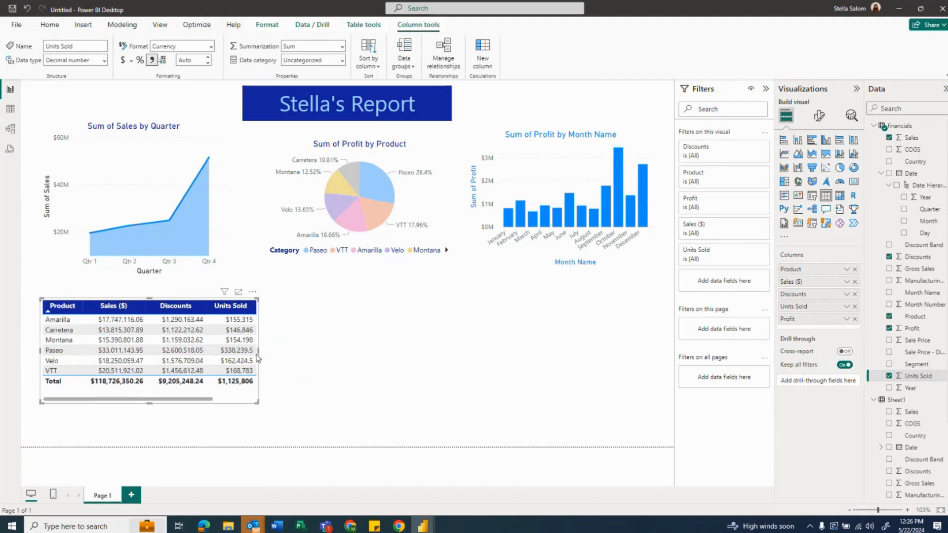
left_click_drag(257, 358, 598, 372)
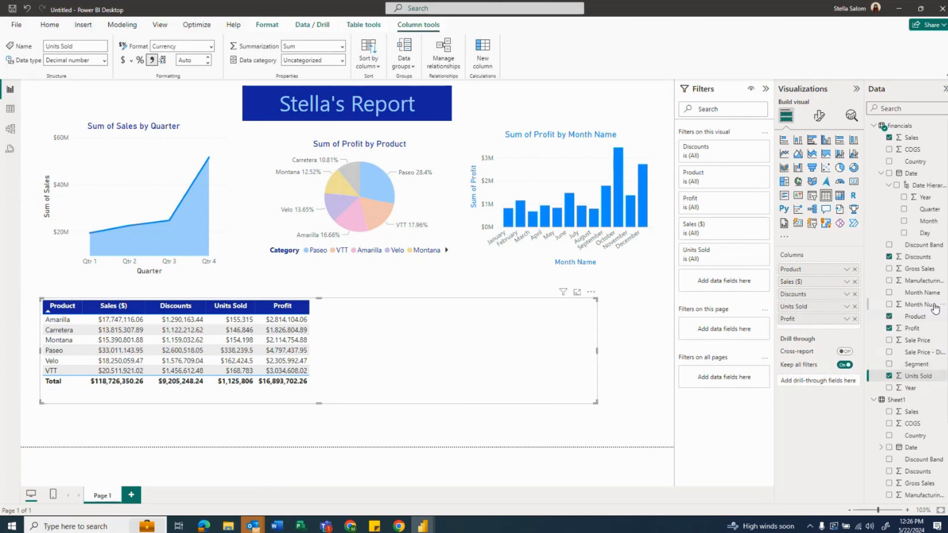
Add Month Name to the table directly after Product, and try adding Sale Price - Discounts as the last column before removing it
left_click_drag(926, 295, 834, 278)
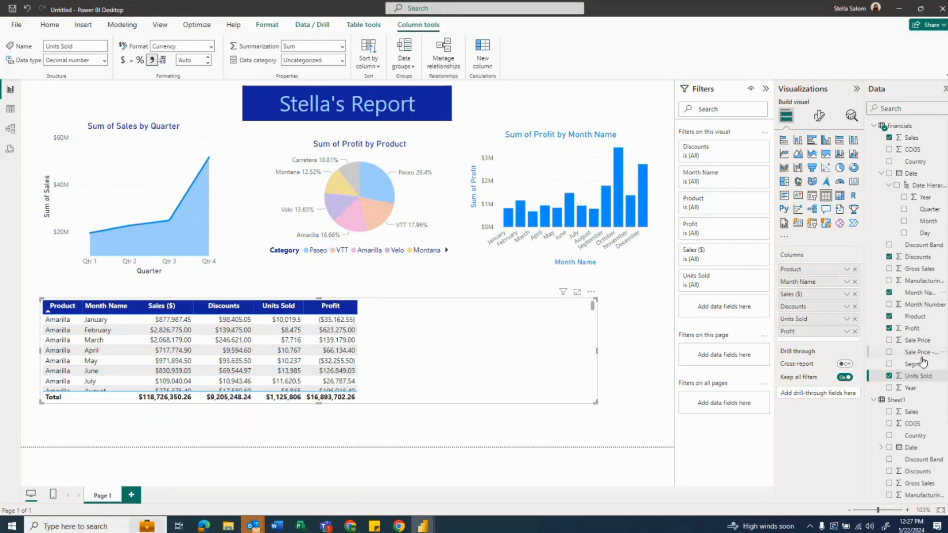
left_click_drag(917, 356, 822, 343)
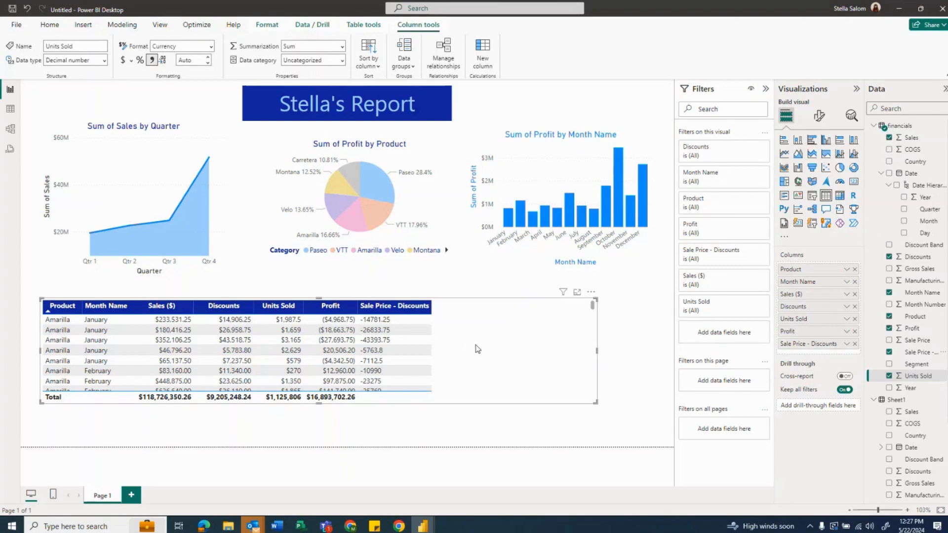
left_click(855, 344)
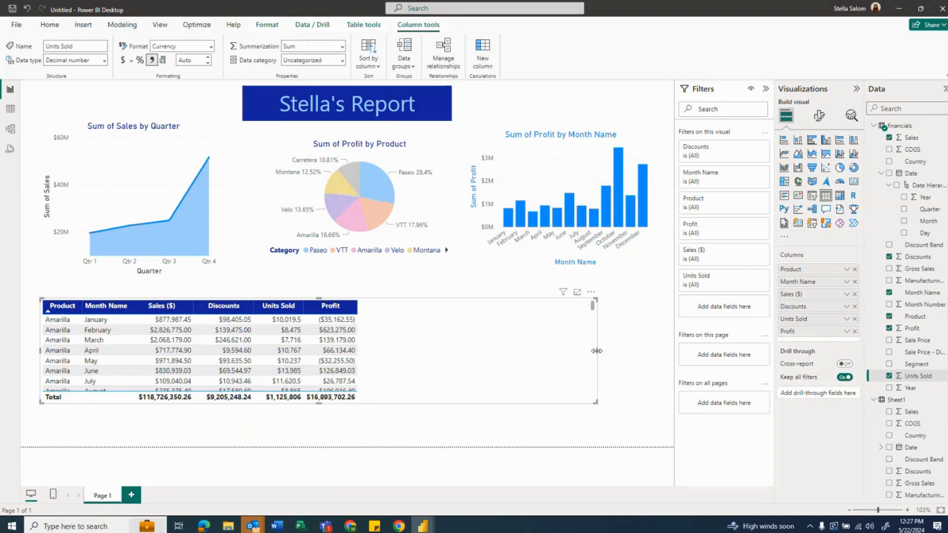
Narrow the table's frame to fit its six columns and move the table slightly lower on the page
left_click_drag(596, 351, 373, 335)
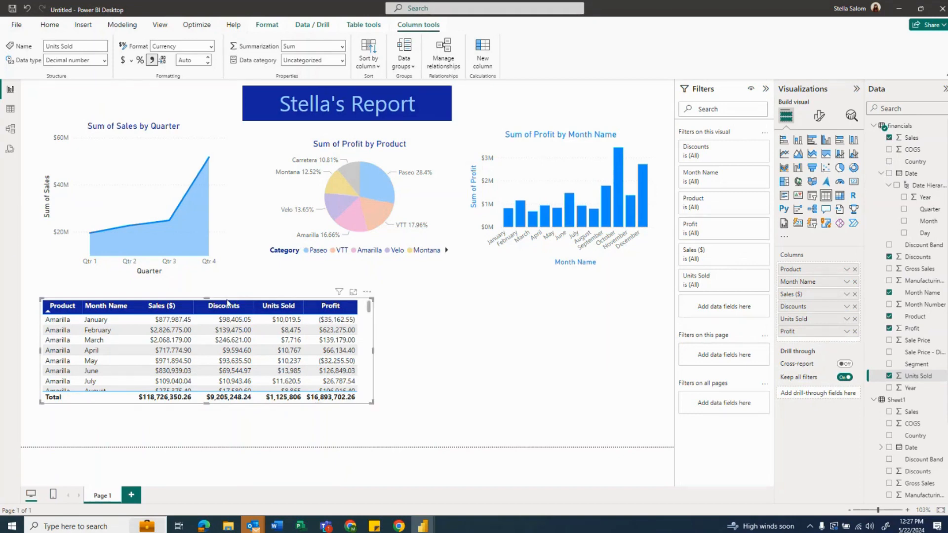
left_click_drag(227, 303, 223, 309)
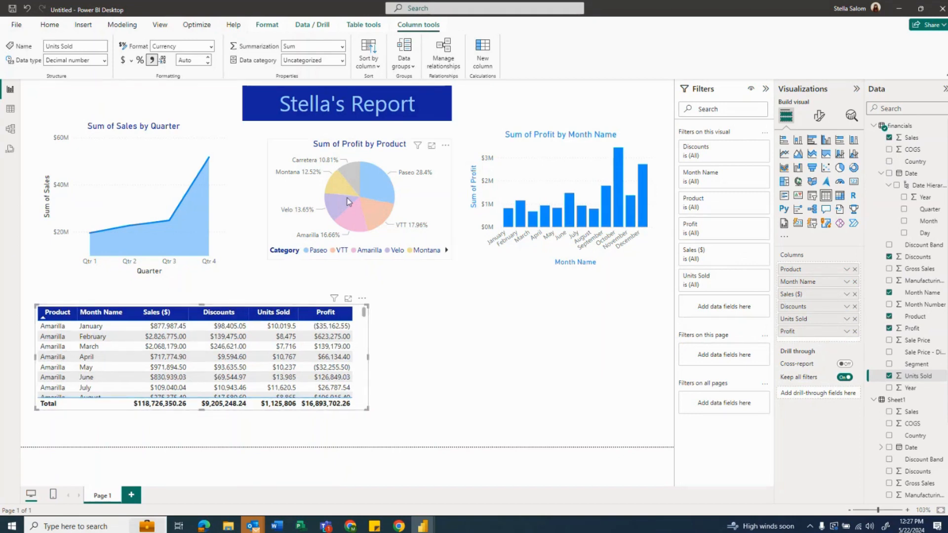
Move the Sum of Profit by Product pie chart below the Sum of Profit by Month Name chart and enlarge it to fit the full legend
left_click_drag(318, 173, 473, 320)
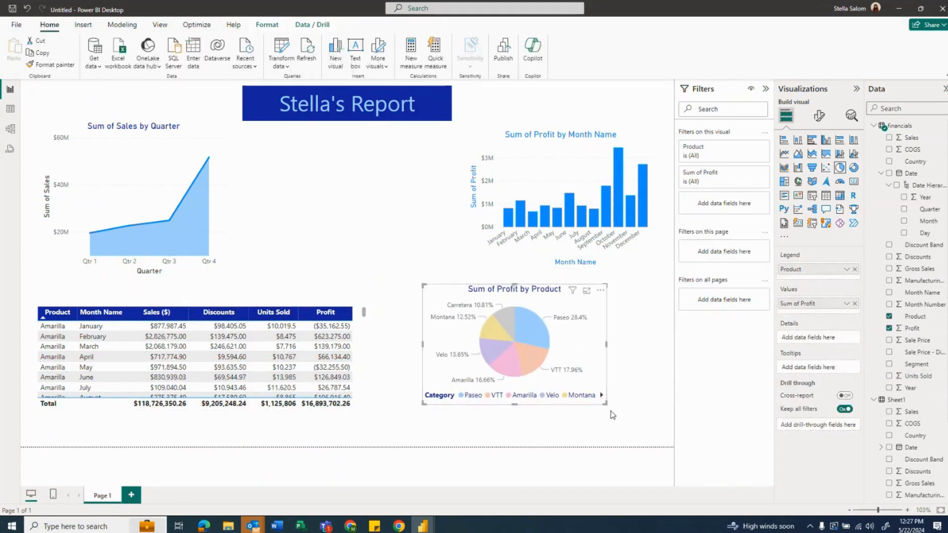
left_click_drag(609, 406, 621, 418)
left_click_drag(639, 428, 643, 428)
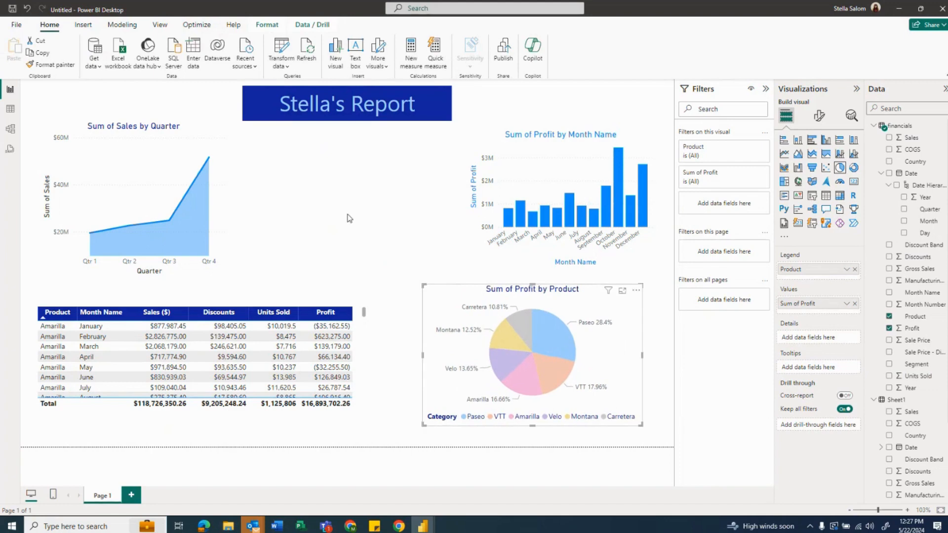
left_click(359, 234)
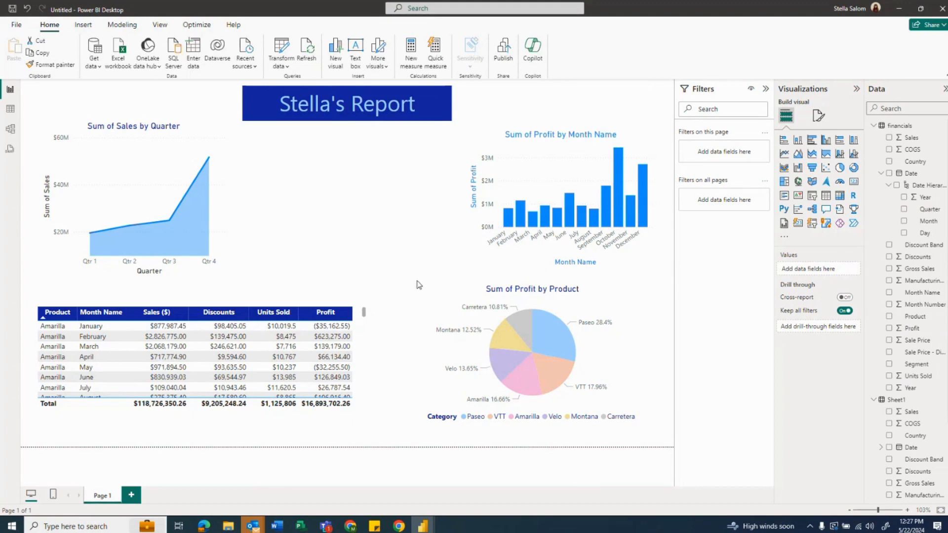
Cross-filter the page by the Paseo slice of the Sum of Profit by Product pie chart and check the other visuals
left_click(549, 339)
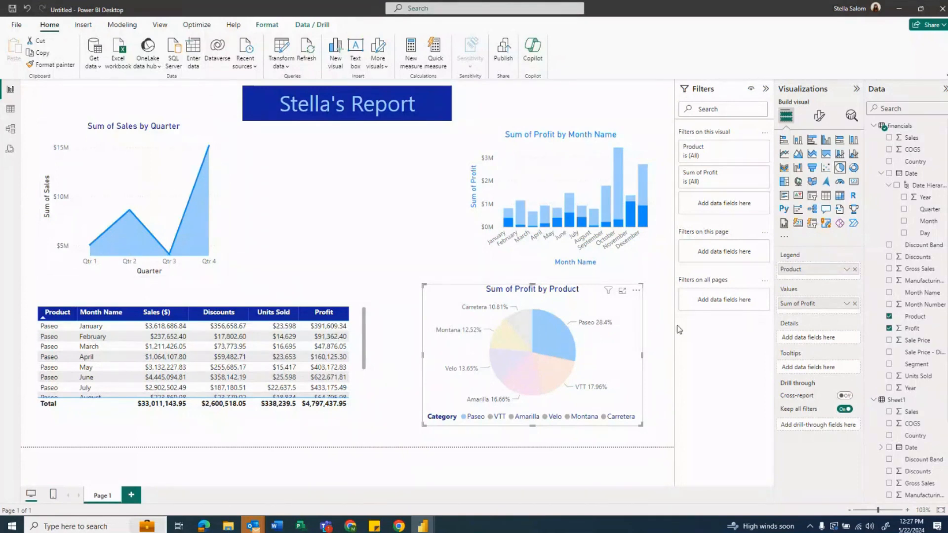
mouse_move(547, 333)
mouse_move(510, 220)
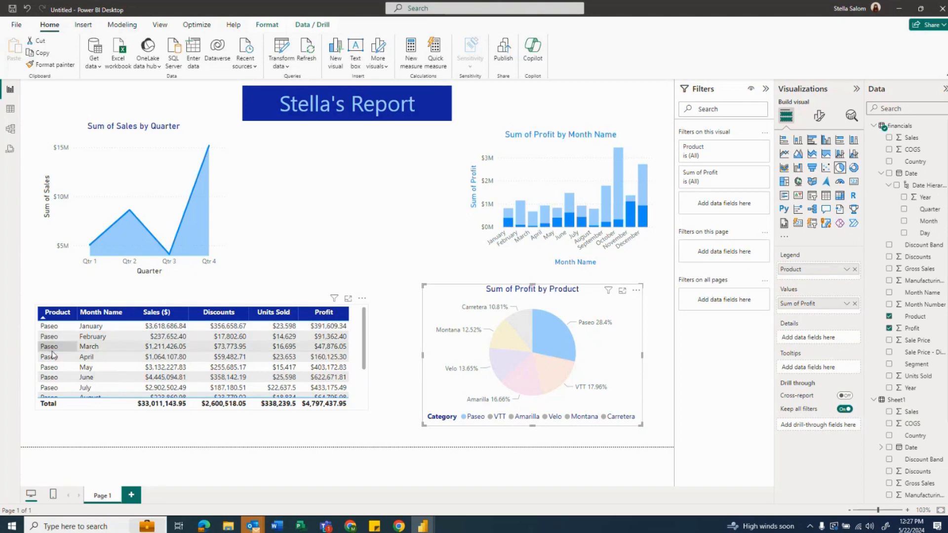
scroll(58, 391, "down", 1)
scroll(58, 391, "up", 2)
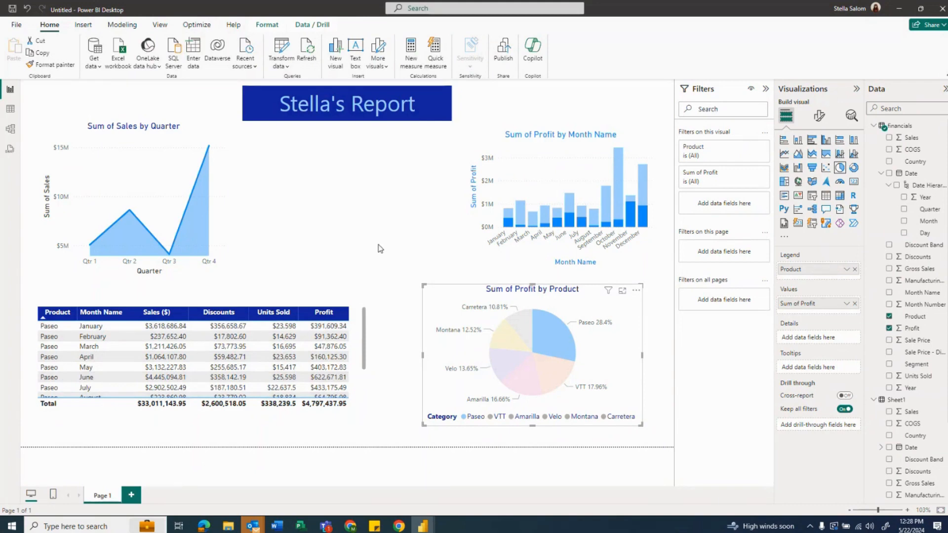
Add the Velo slice to the Paseo selection in the pie chart and browse the table's rows for both products
left_click(508, 365, "ctrl")
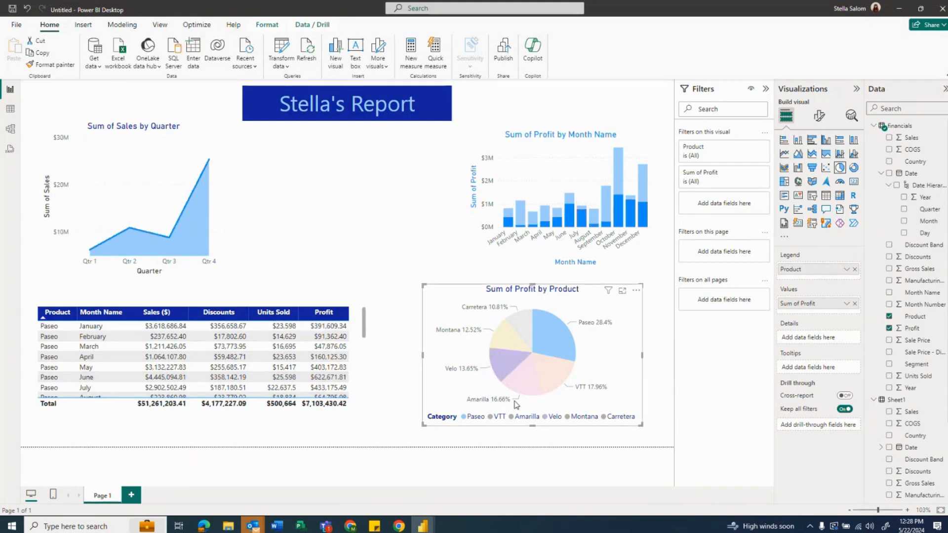
scroll(78, 368, "down", 5)
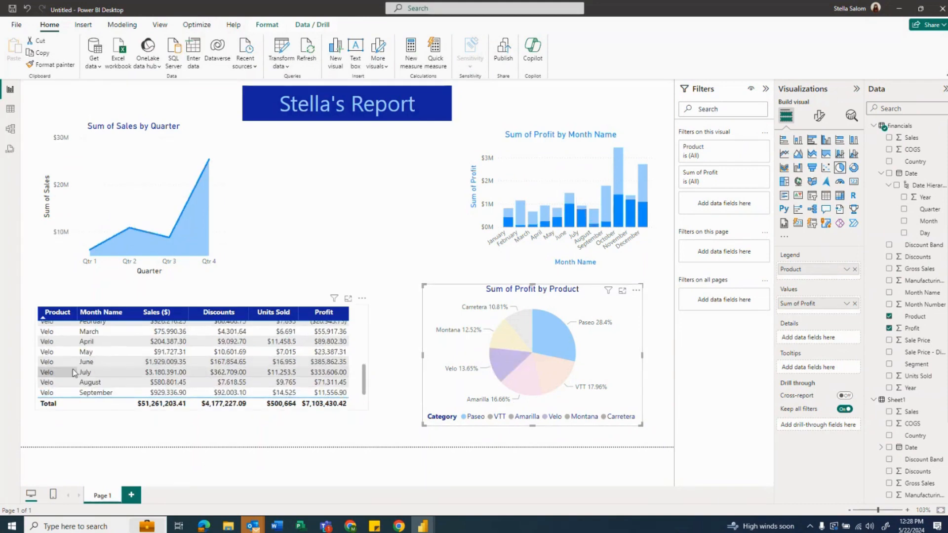
scroll(64, 377, "up", 5)
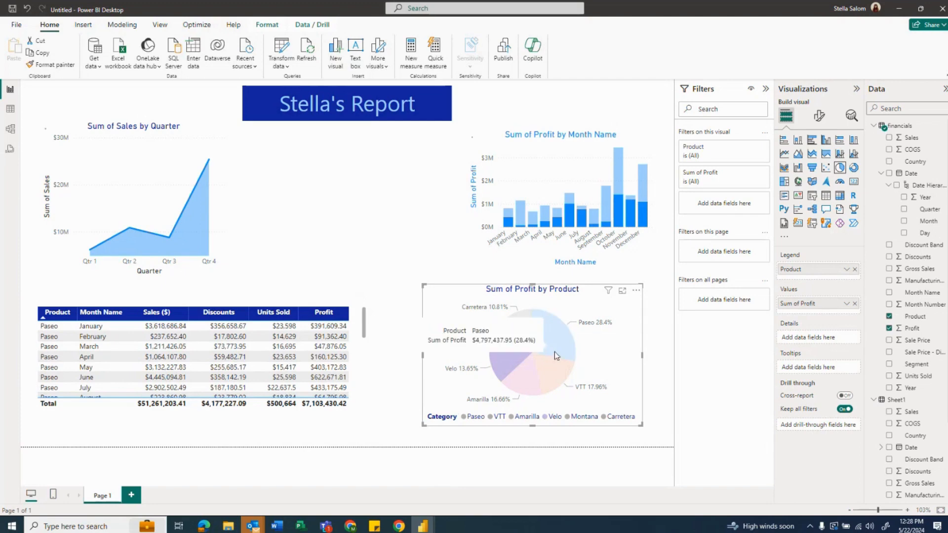
Cross-filter the page by the Velo slice alone, check the table, and clear the pie chart selection
left_click(511, 365)
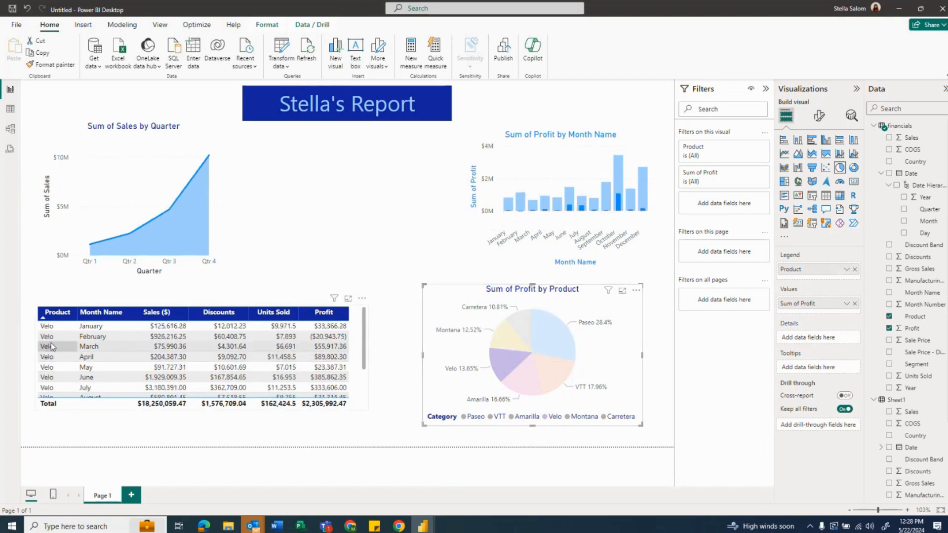
left_click(415, 270)
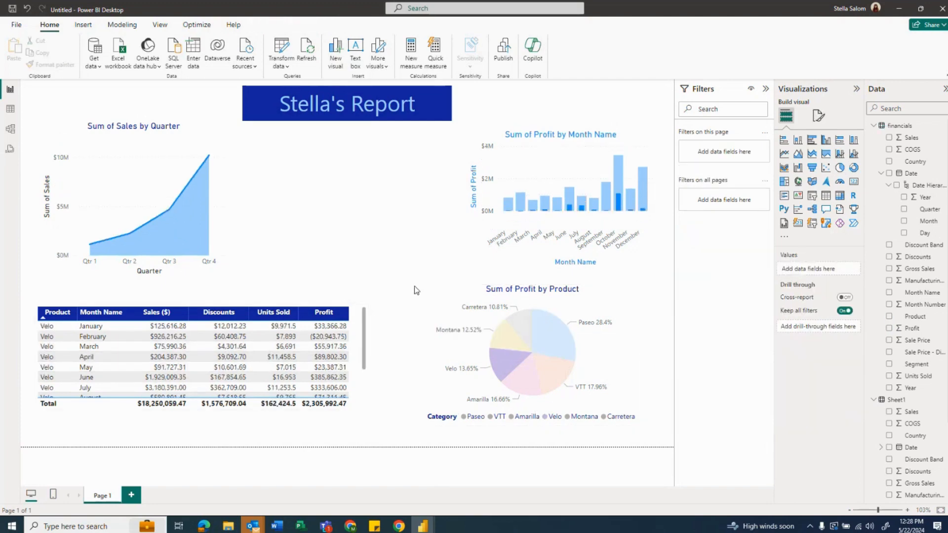
left_click(558, 342)
left_click(555, 347)
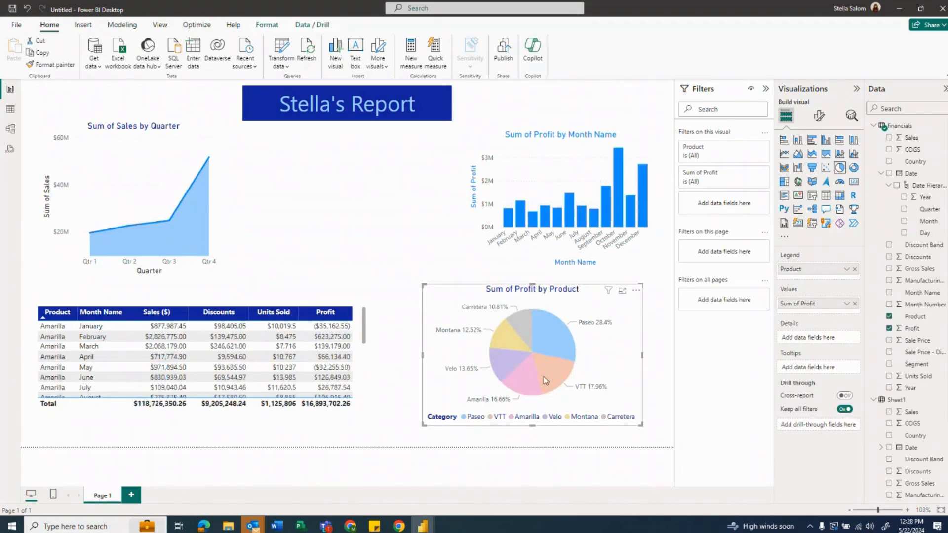
Cross-filter the page by May and then December in the Sum of Profit by Month Name chart, inspecting the Paseo slice's details
left_click(560, 223)
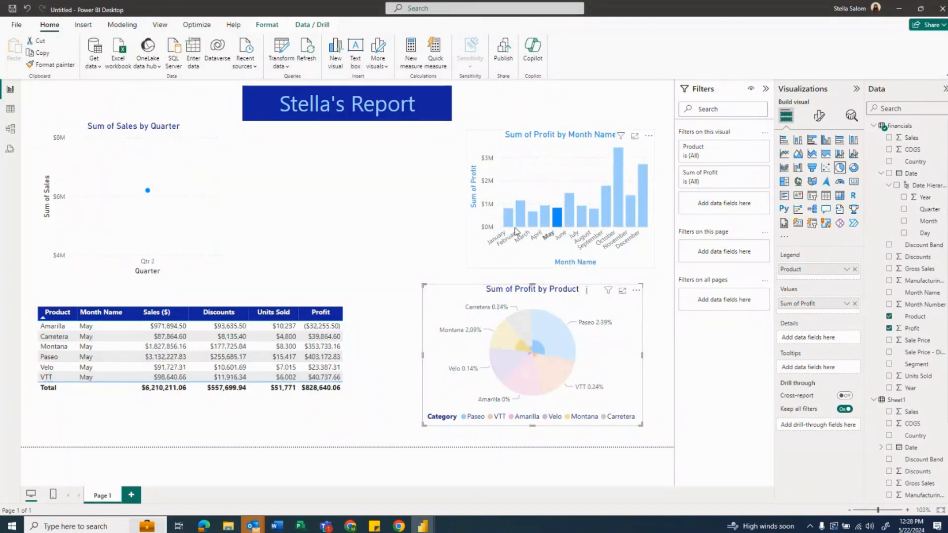
left_click(641, 174)
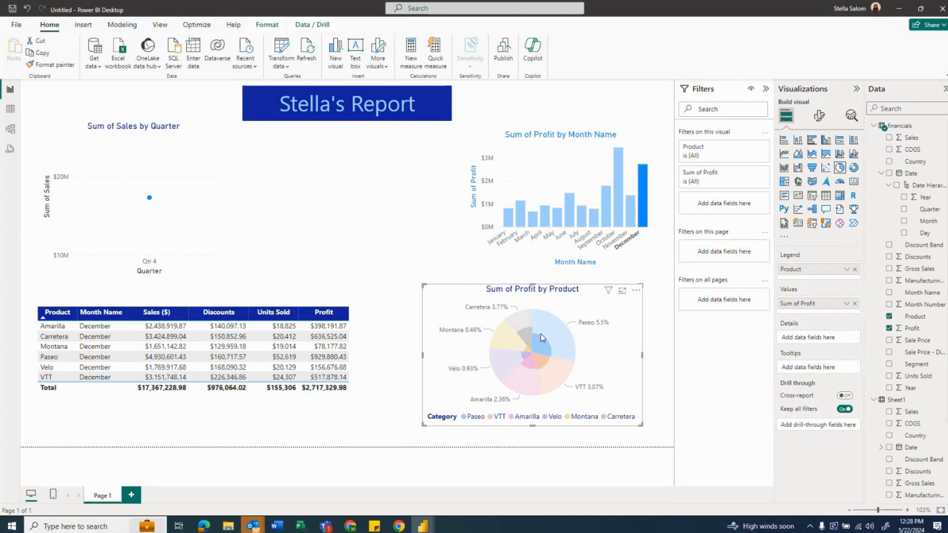
mouse_move(541, 333)
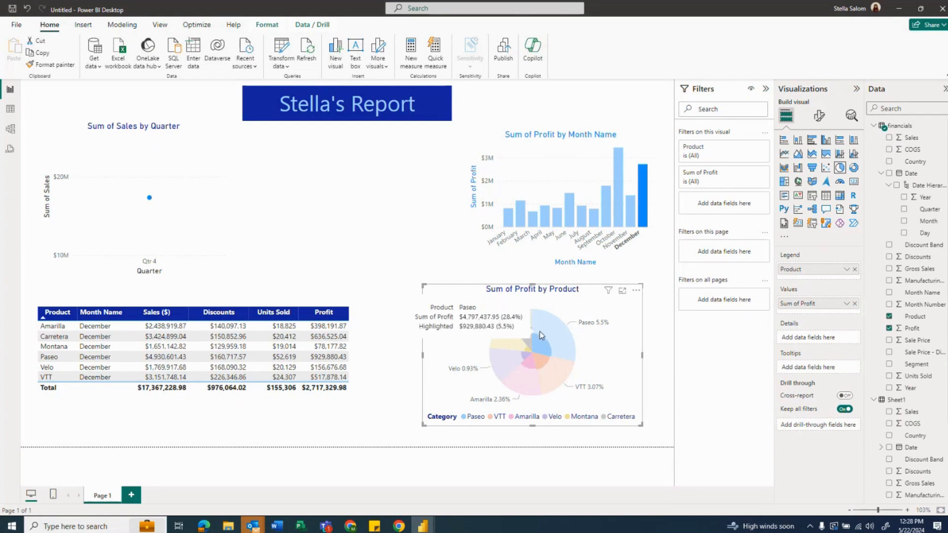
left_click(424, 243)
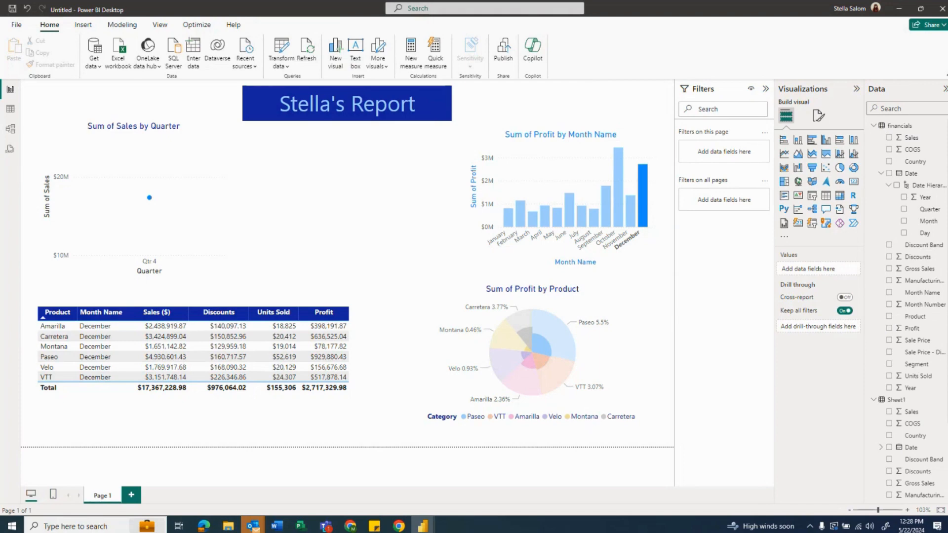
Start publishing the report and save it as Stellas Report v7 in the Blogs and Webinar Prep folder
left_click(503, 56)
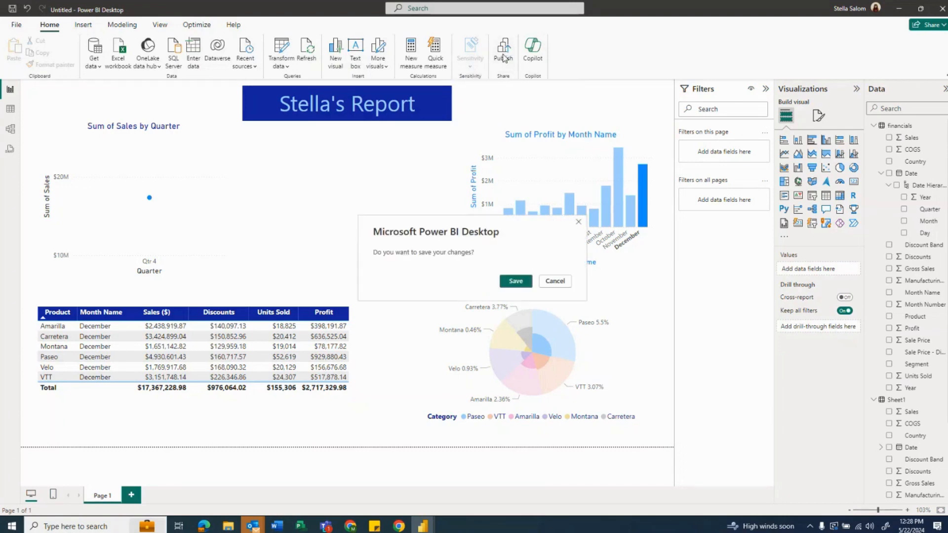
left_click(516, 281)
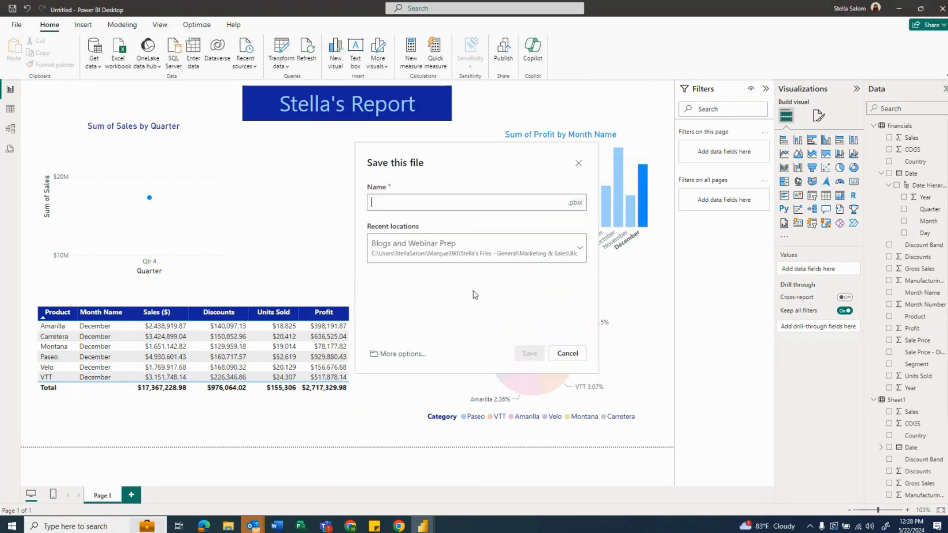
type("S")
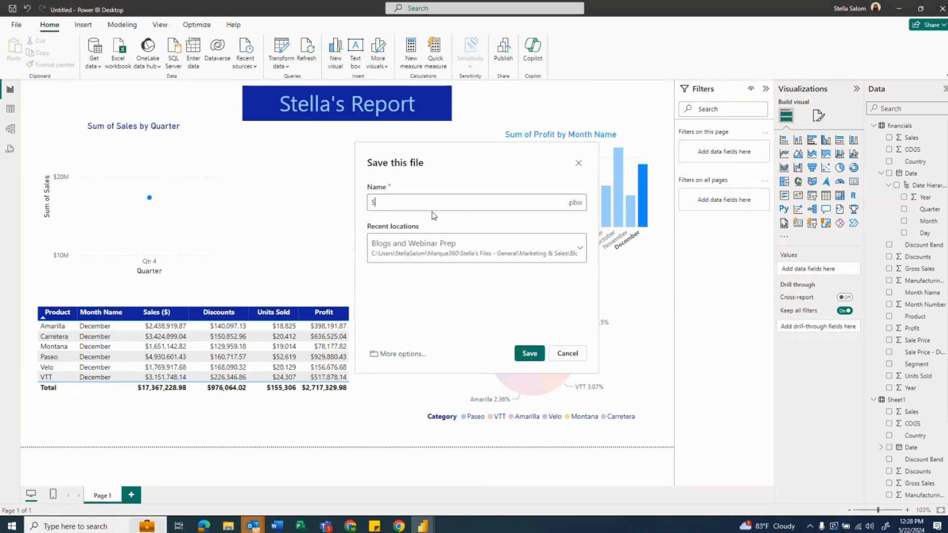
type("tellas Report v7")
left_click(529, 354)
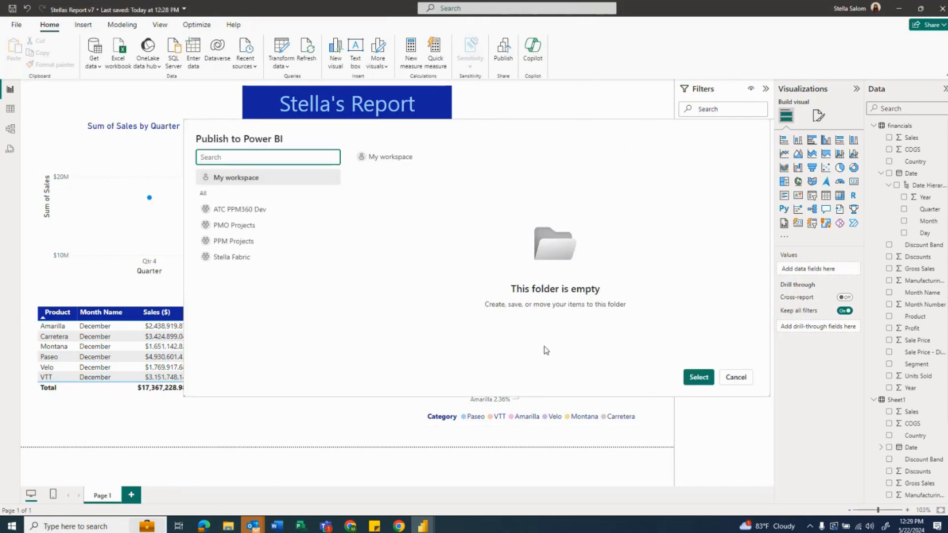
Publish the report to the Stella Fabric workspace and open it in a maximized browser window
left_click(235, 258)
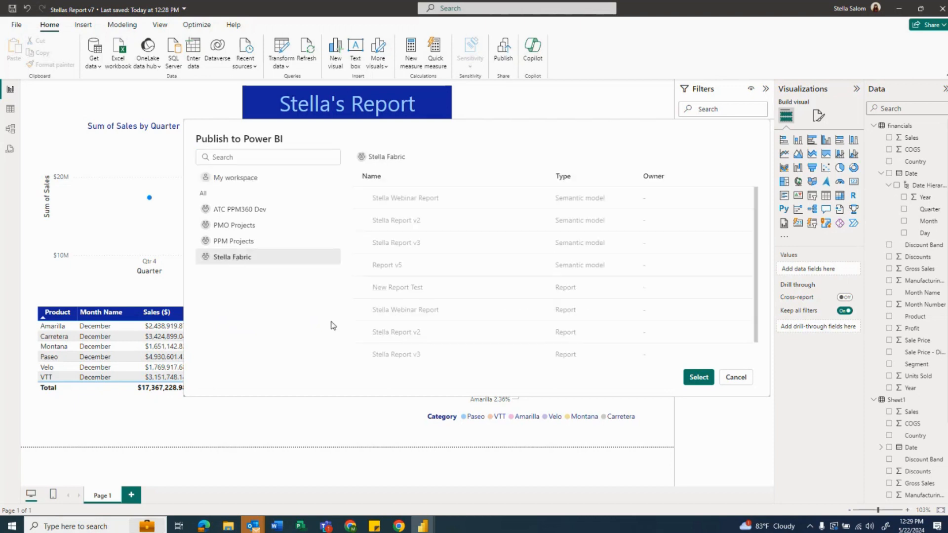
left_click(697, 377)
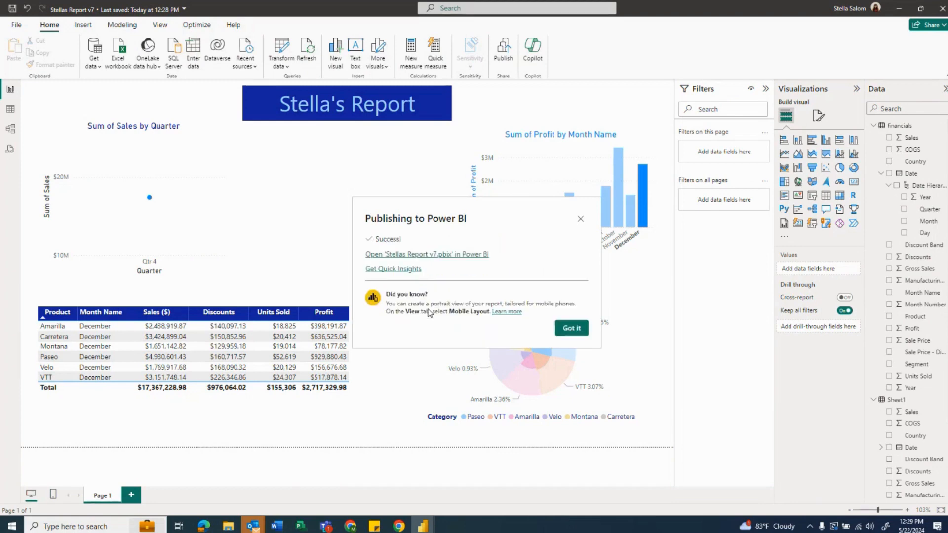
left_click(432, 255)
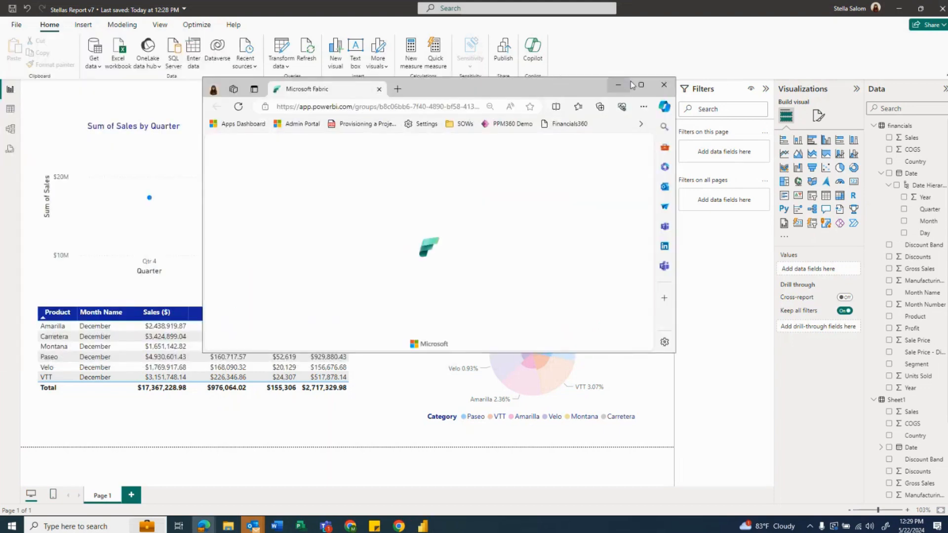
left_click(641, 85)
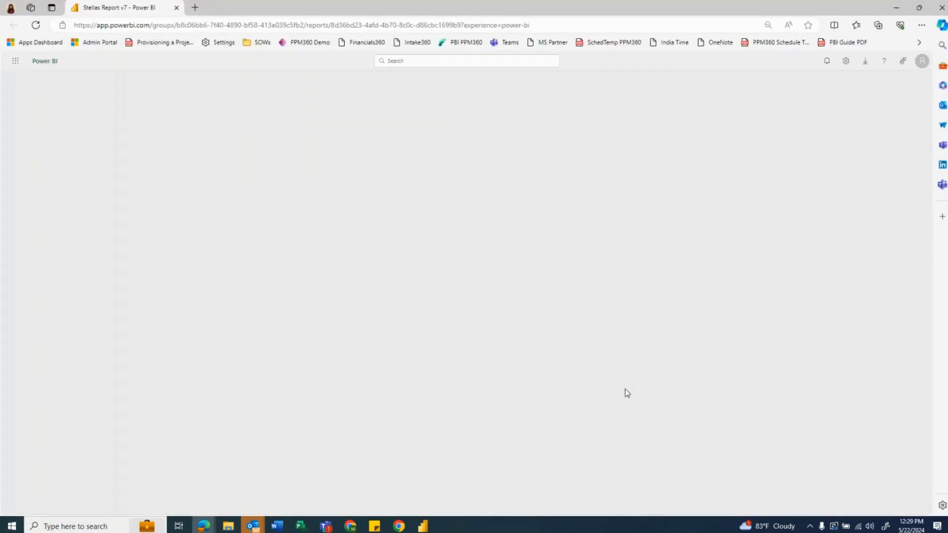
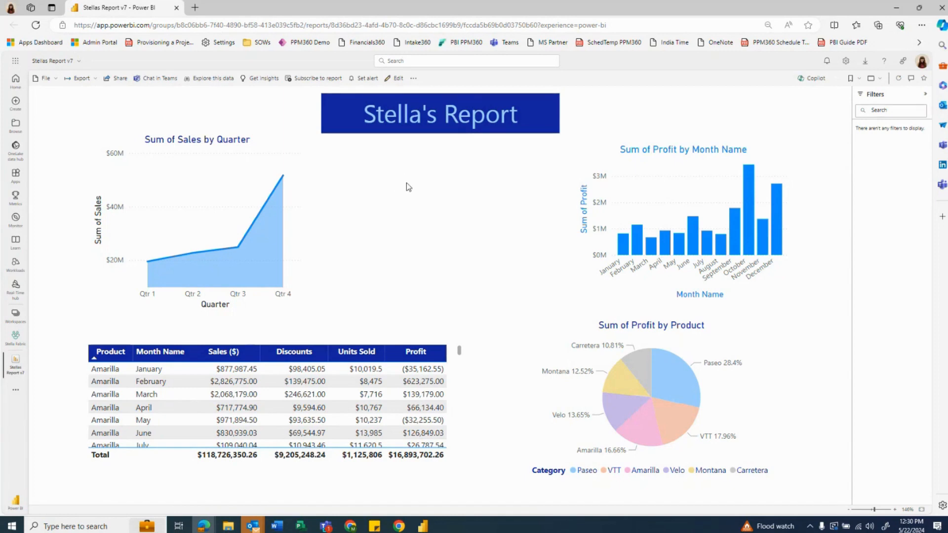
Review the published report's export options and the data export file formats for the Sum of Sales by Quarter chart without exporting
left_click(79, 79)
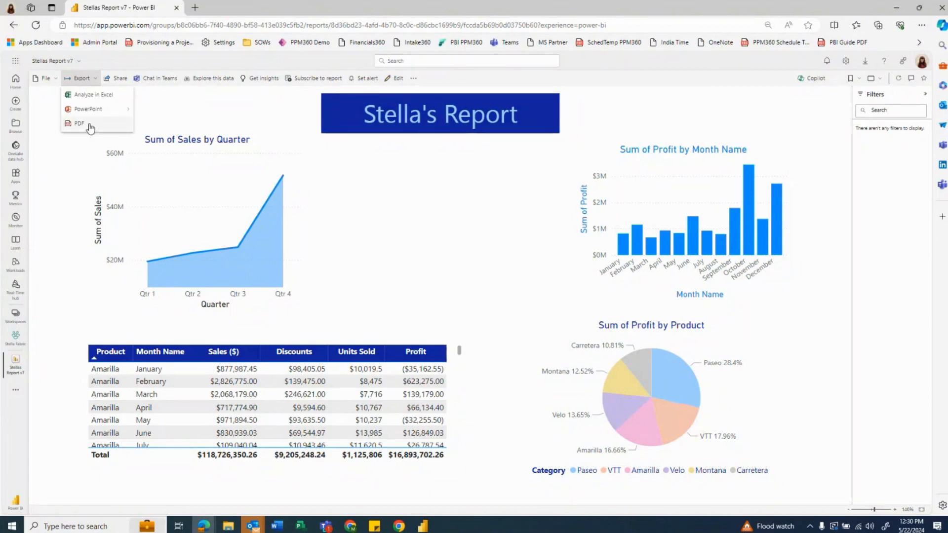
left_click(232, 106)
mouse_move(452, 345)
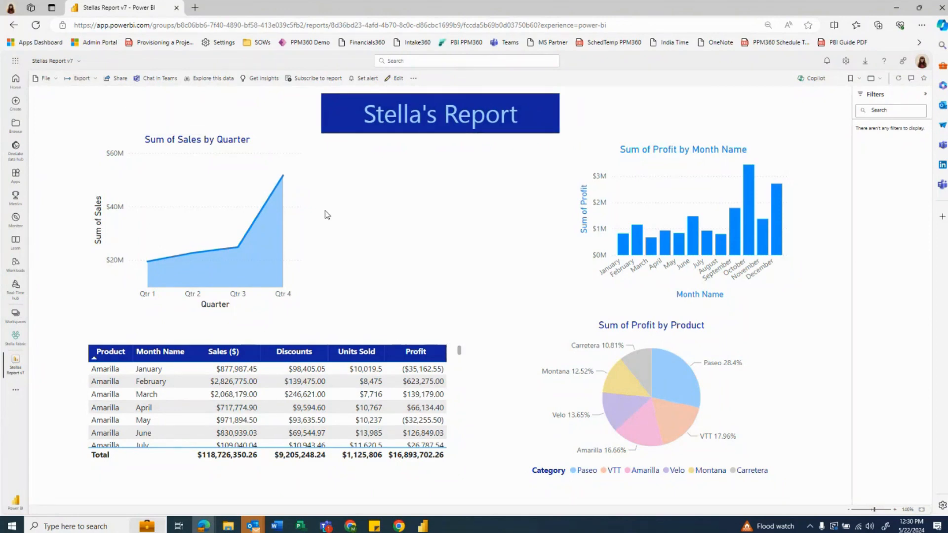
left_click(302, 143)
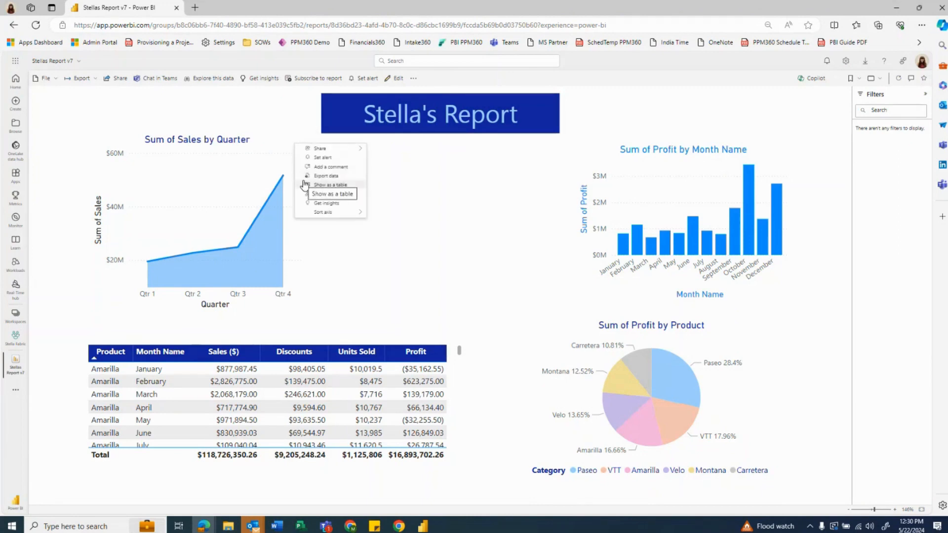
left_click(348, 176)
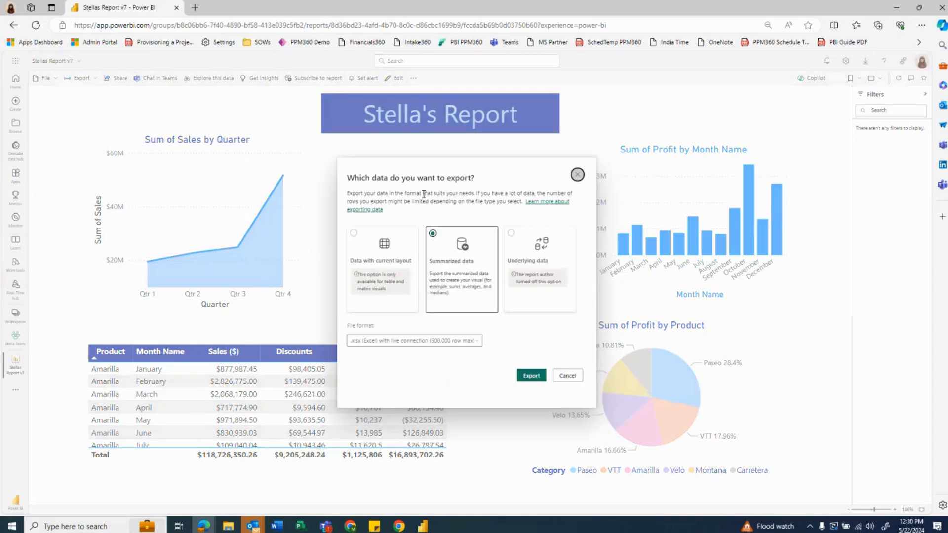
left_click(441, 344)
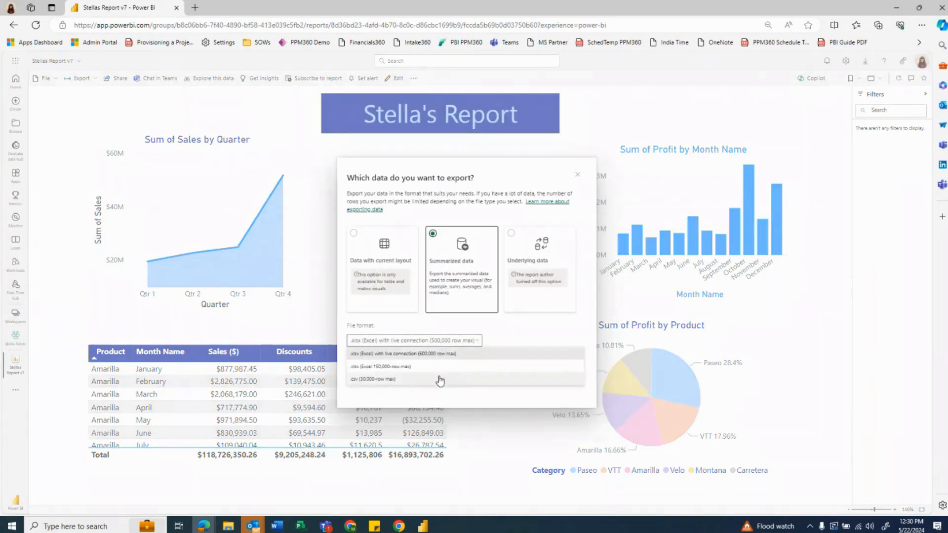
left_click(484, 338)
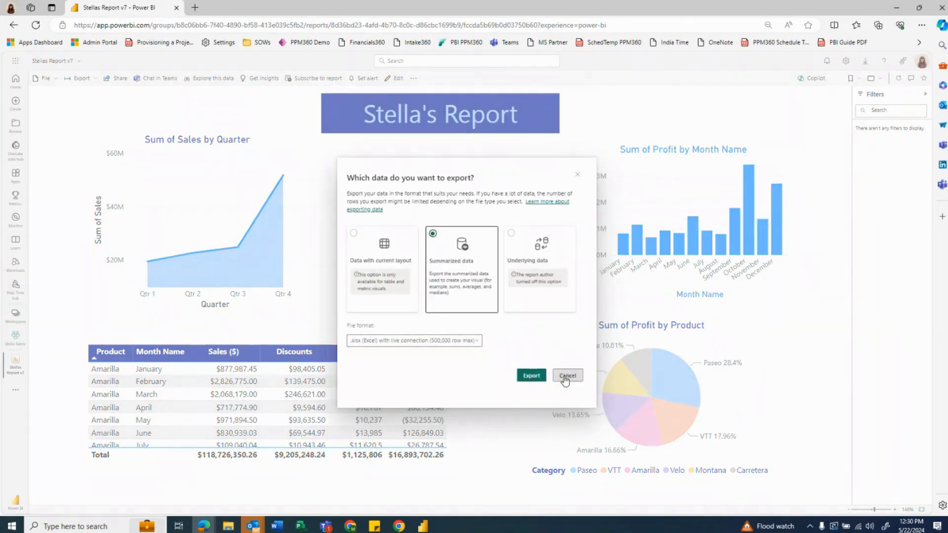
left_click(567, 376)
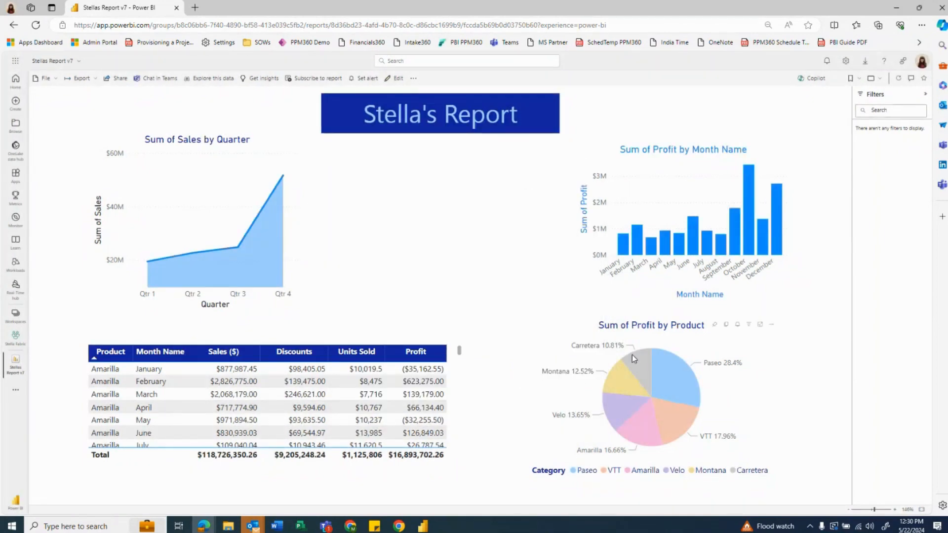
Cross-filter the published page by the Paseo slice of the Sum of Profit by Product pie chart
left_click(683, 391)
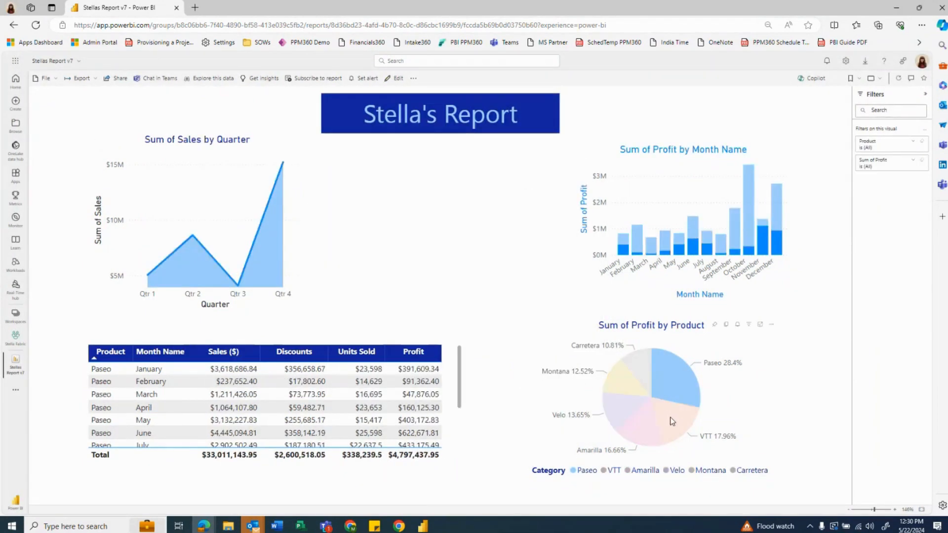
left_click(462, 260)
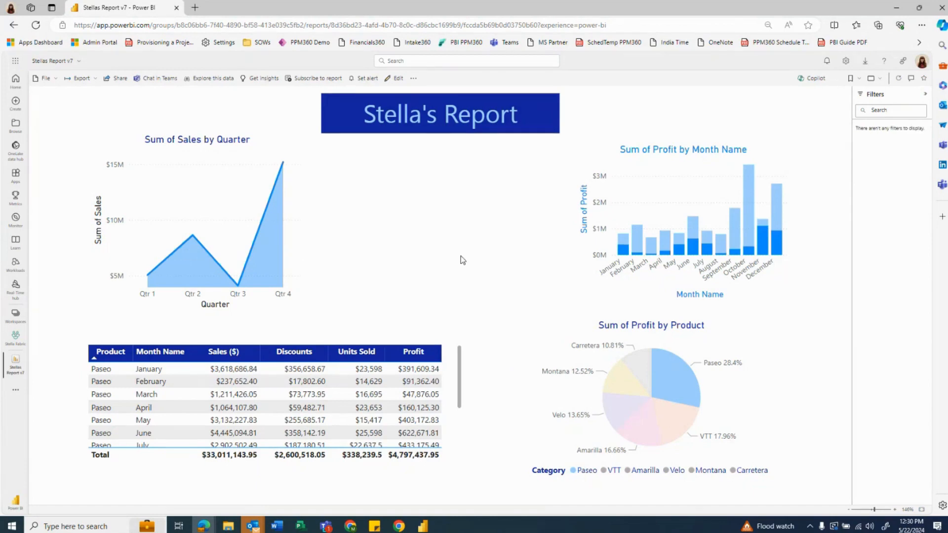
Start a new subscription to Page 1, review its recipient and schedule settings, and discard the draft
left_click(307, 79)
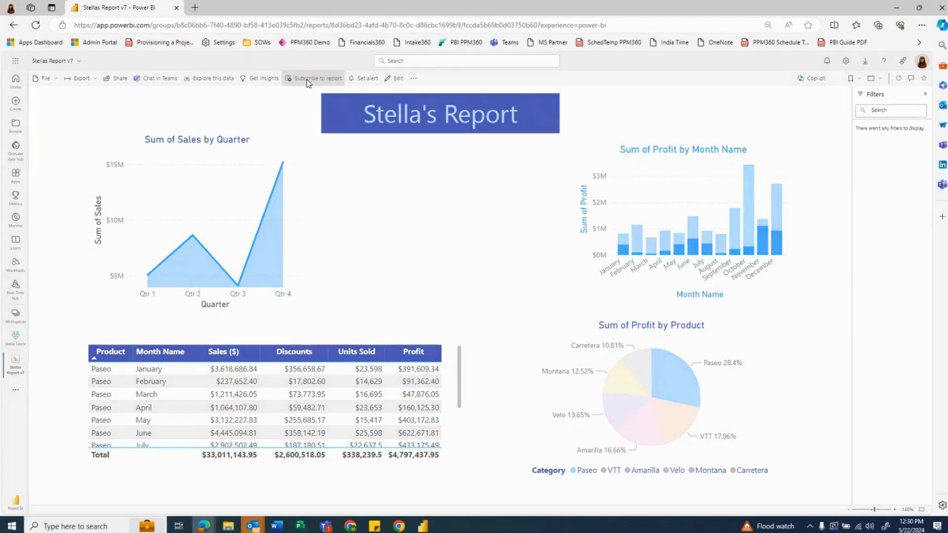
left_click(814, 283)
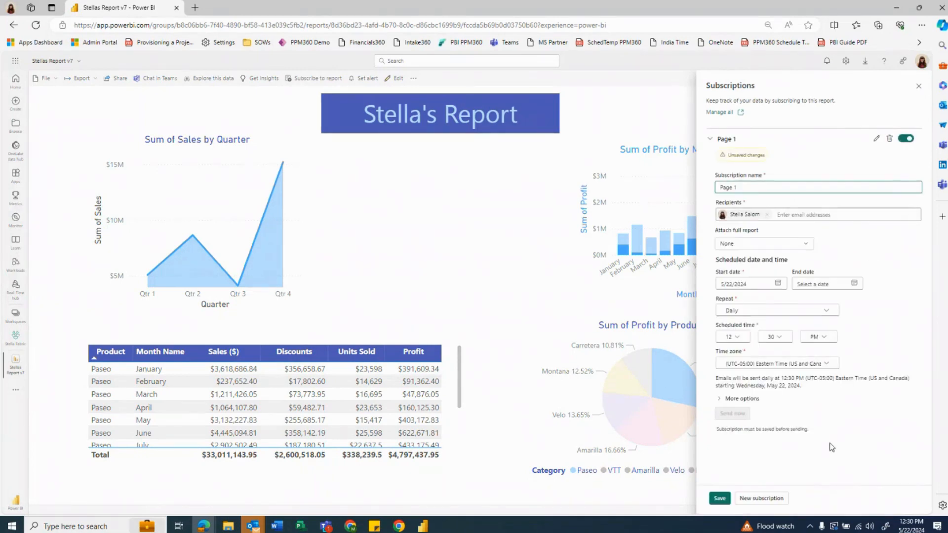
left_click(920, 87)
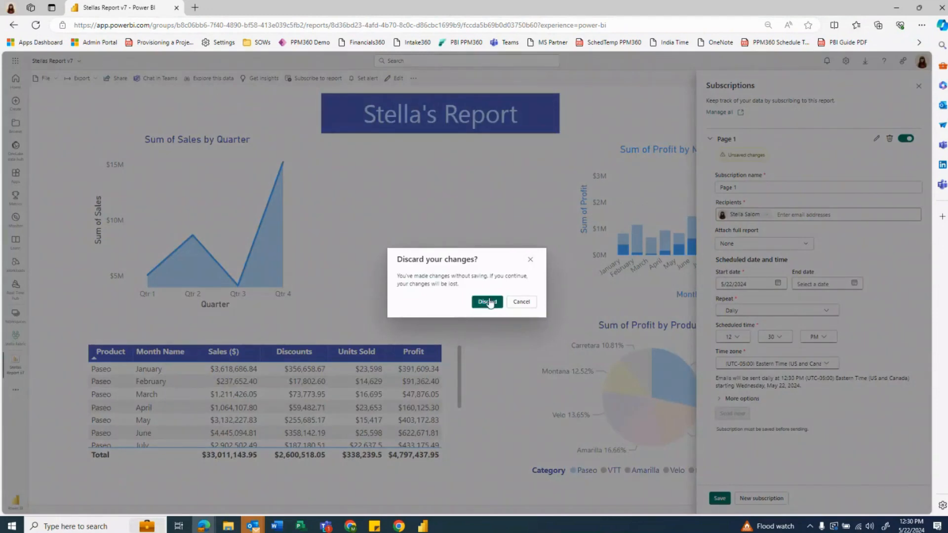
left_click(484, 302)
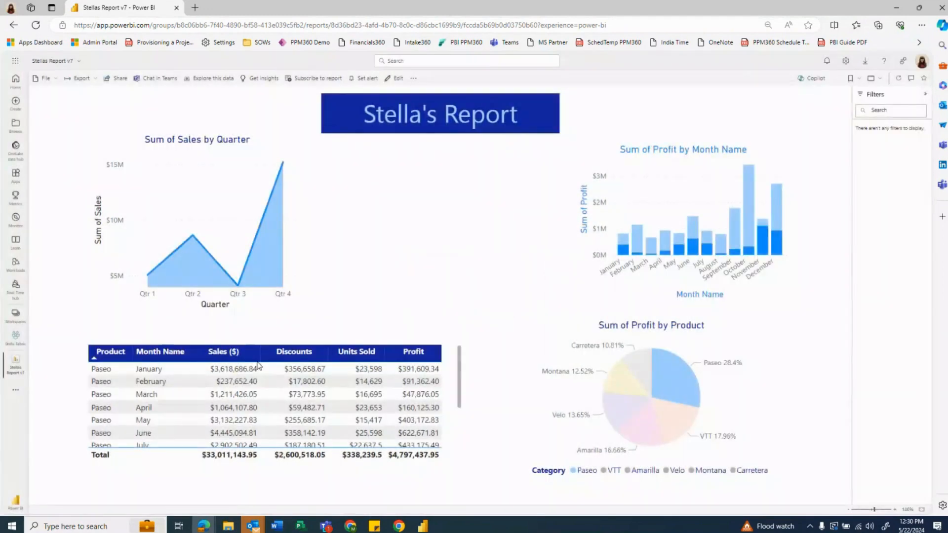
left_click(329, 528)
left_click(202, 487)
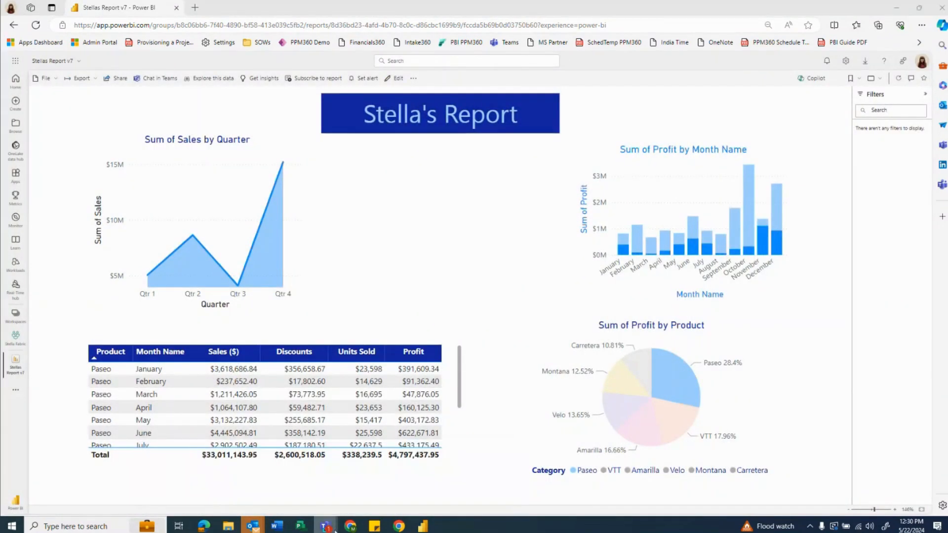
mouse_move(326, 526)
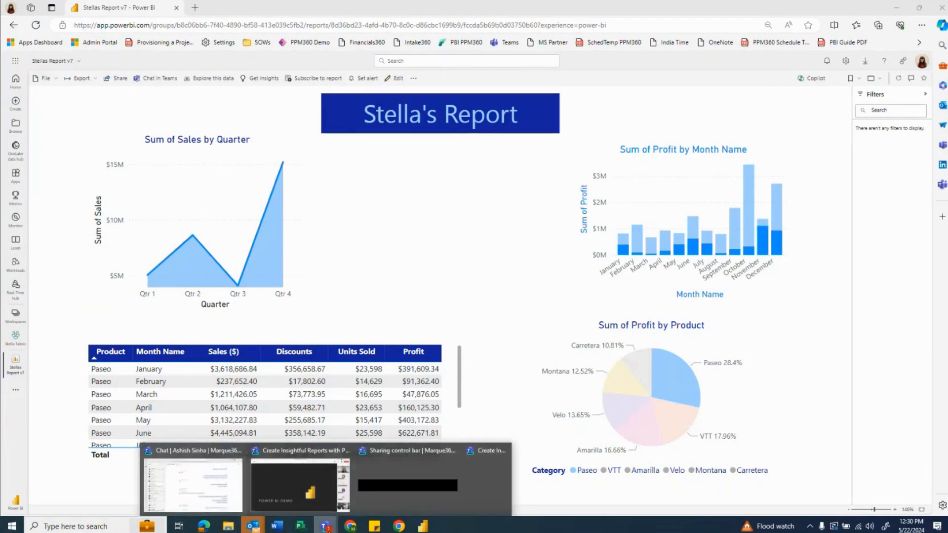
left_click(322, 509)
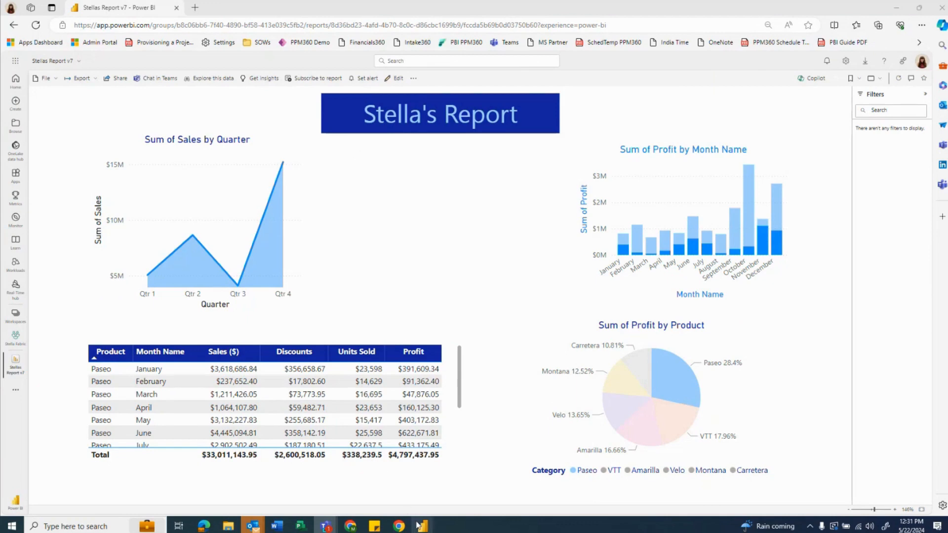
Switch to the Stellas Report v7 file in Power BI Desktop, dismiss the publishing dialog, and add Product and Month Name as page-level filters
mouse_move(420, 524)
left_click(428, 497)
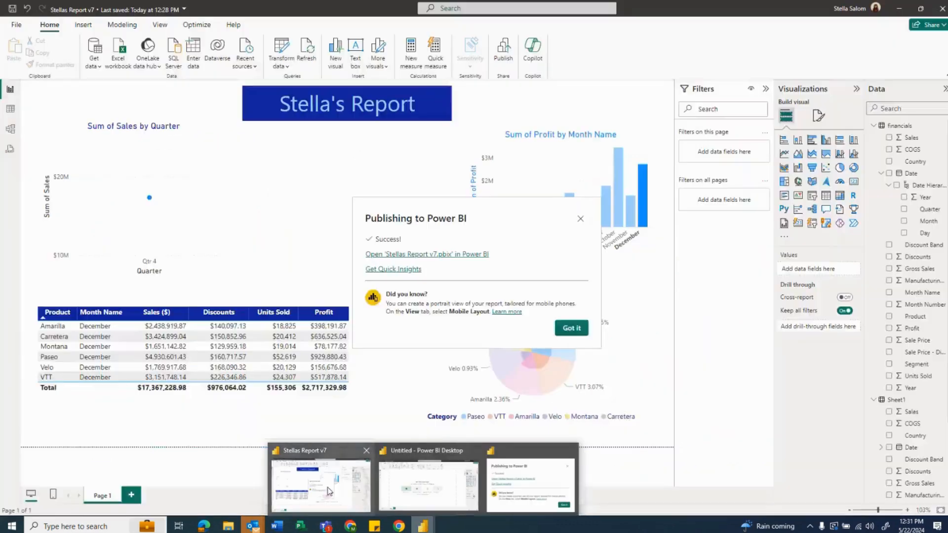
left_click(581, 219)
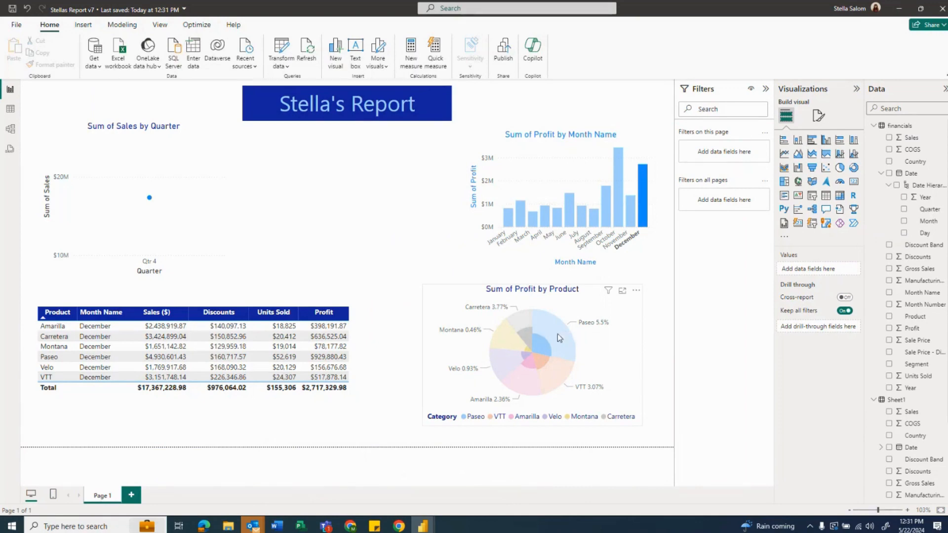
mouse_move(567, 339)
left_click_drag(922, 320, 711, 152)
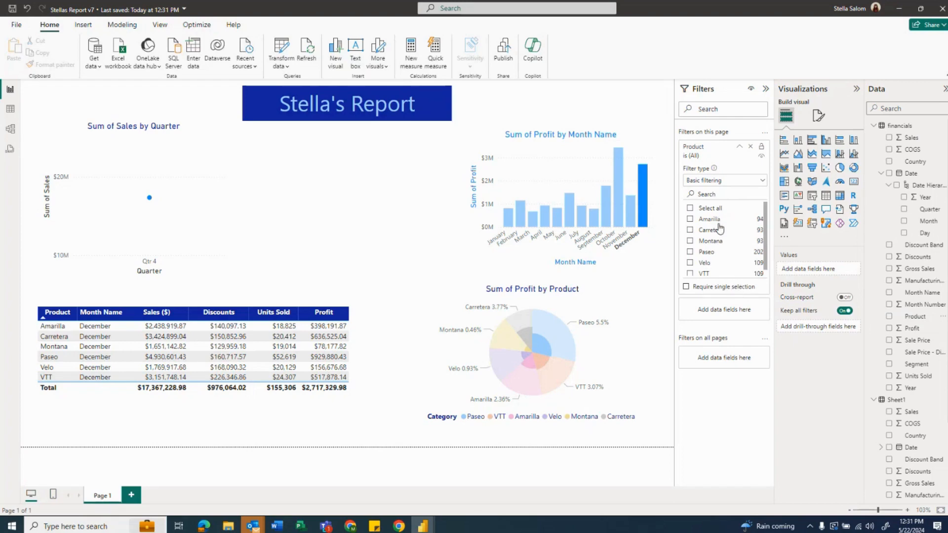
left_click(739, 148)
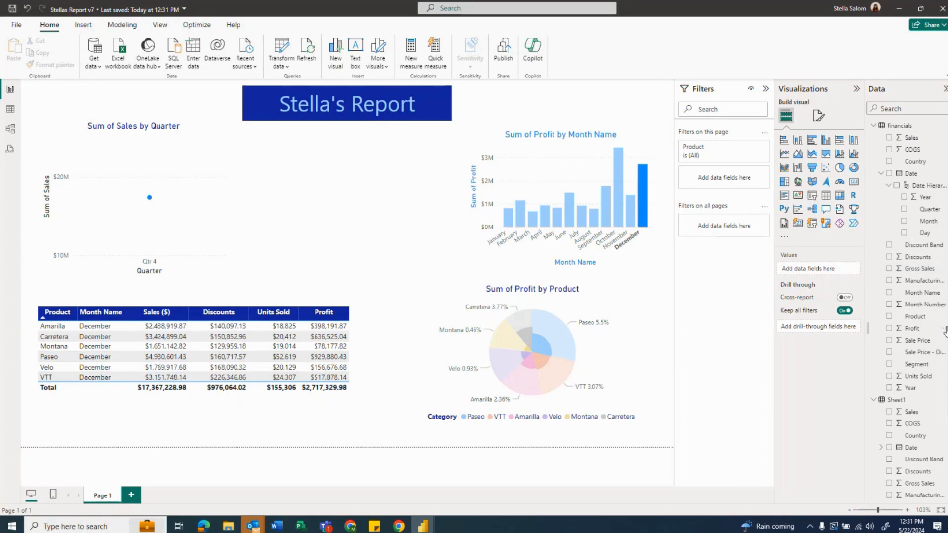
left_click_drag(922, 293, 724, 178)
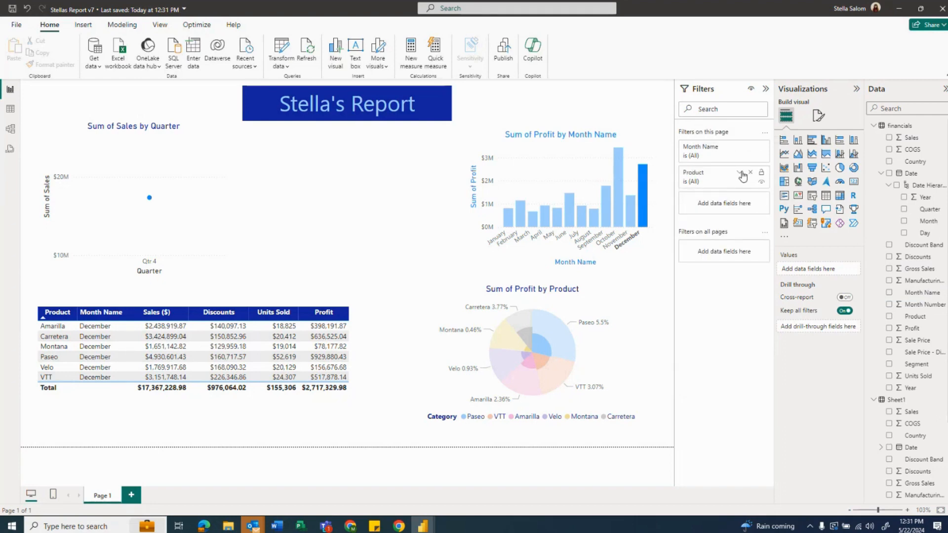
Try the Product page filter with Amarilla, clear it, and remove the December cross-filter from the Sum of Profit by Month Name chart
left_click(740, 172)
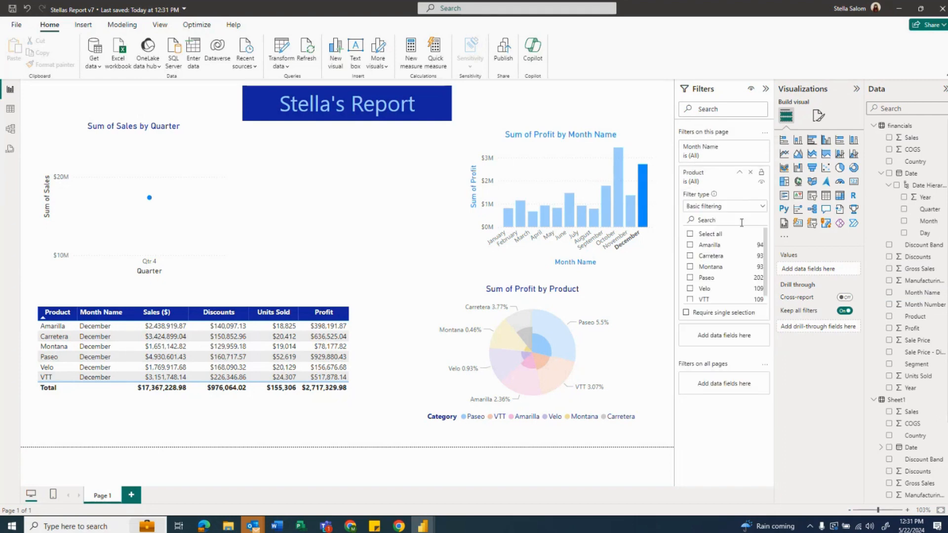
left_click(710, 245)
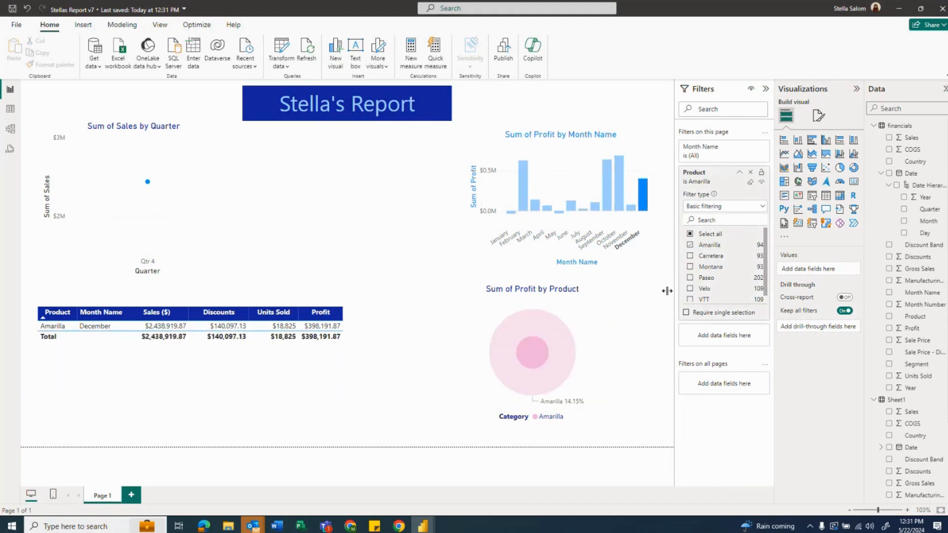
left_click(689, 245)
left_click(634, 204)
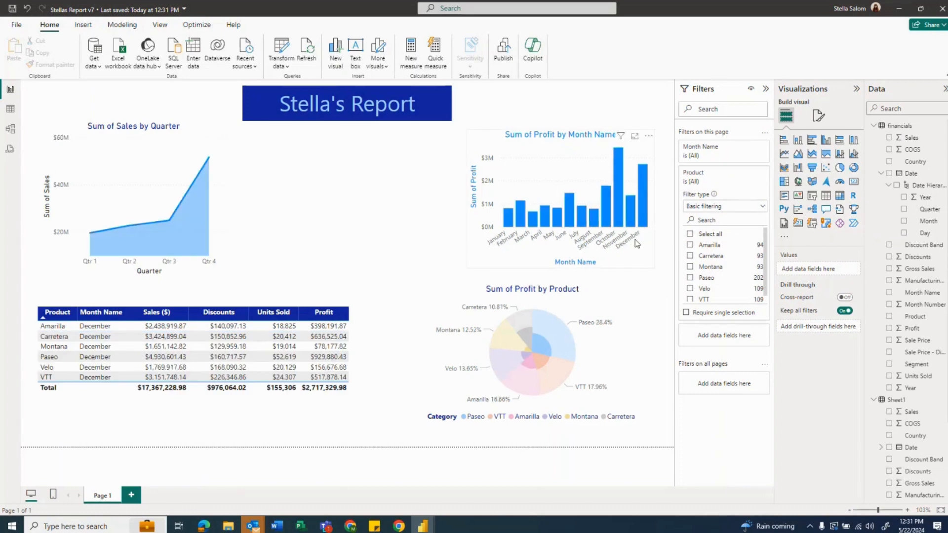
Save and republish the report to the Stella Fabric workspace, replacing the existing dataset, and open the published report in the browser
left_click(505, 53)
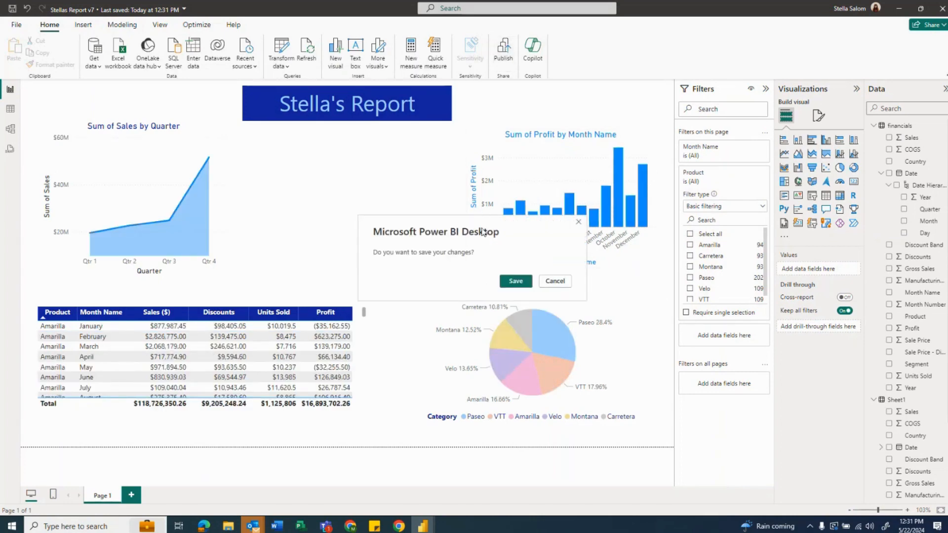
left_click(509, 282)
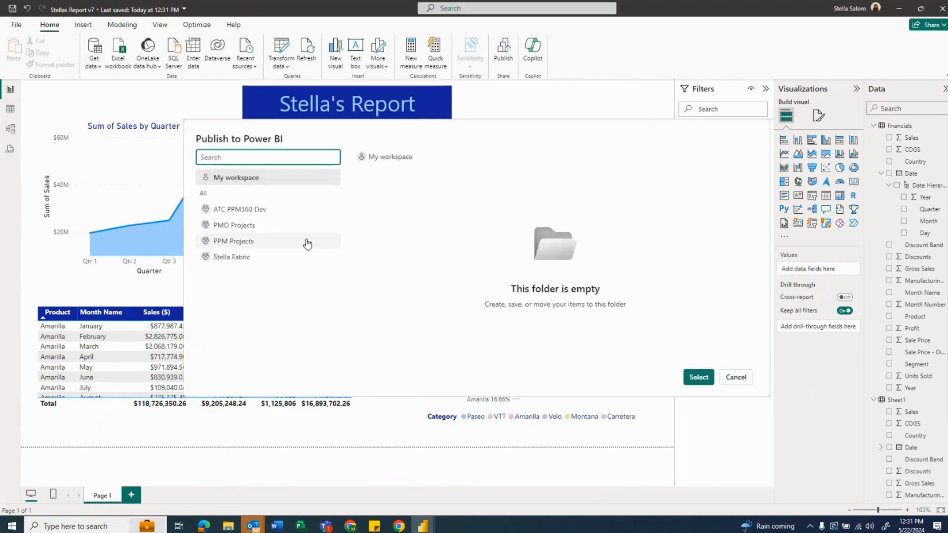
left_click(275, 262)
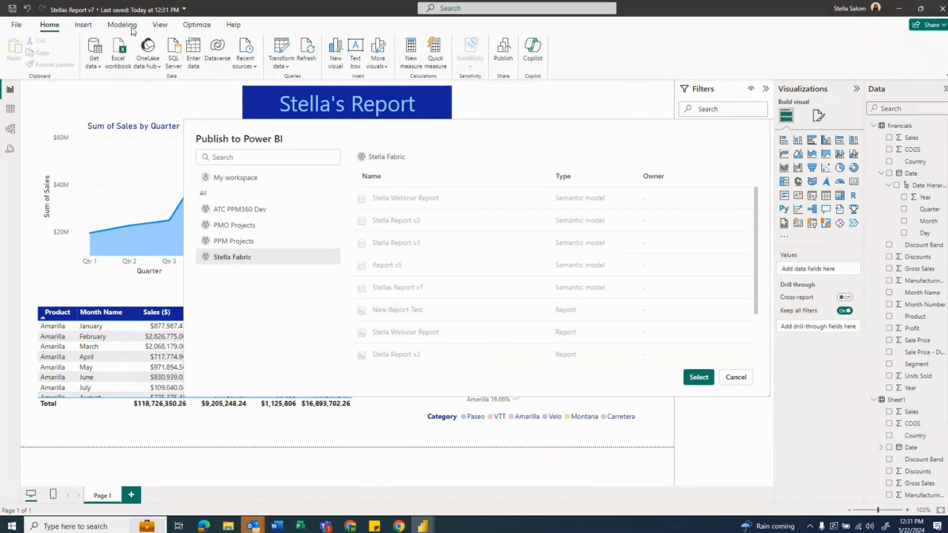
left_click(699, 378)
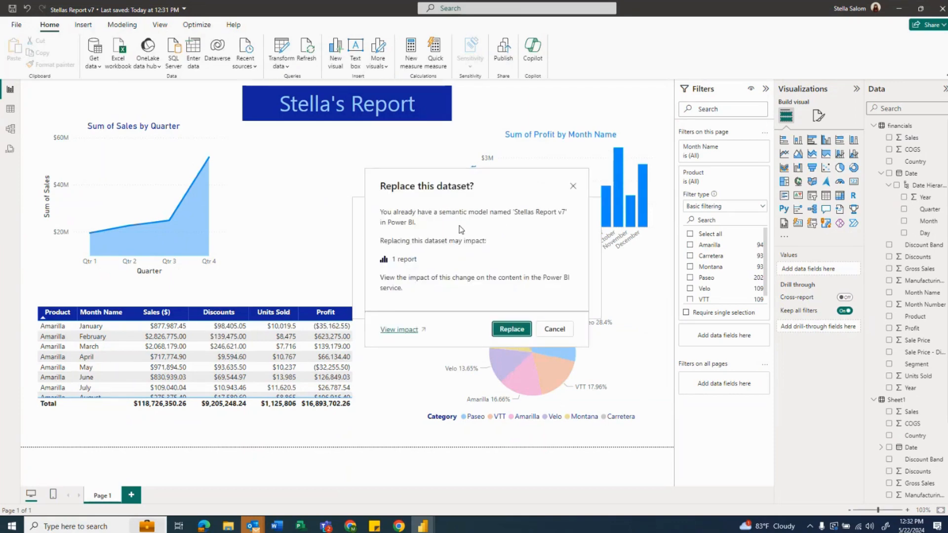
left_click(508, 329)
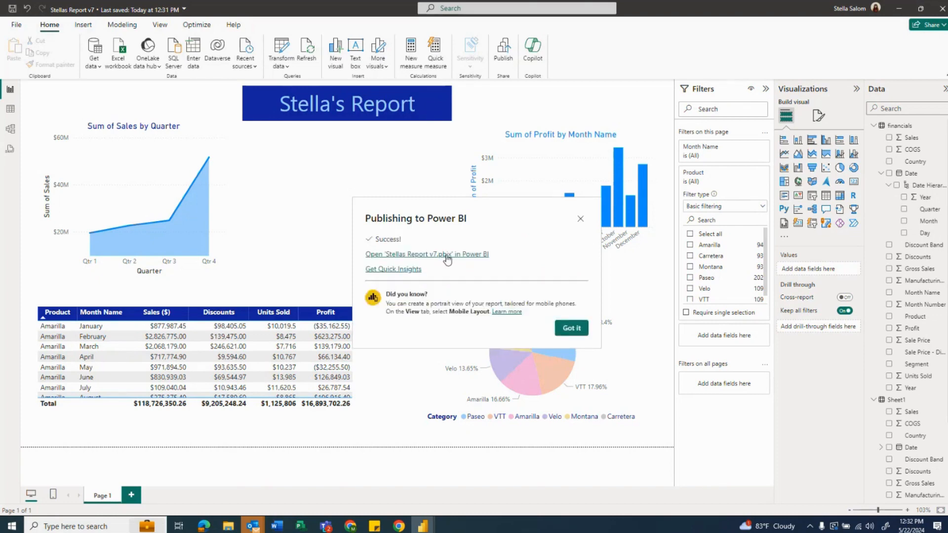
left_click(469, 257)
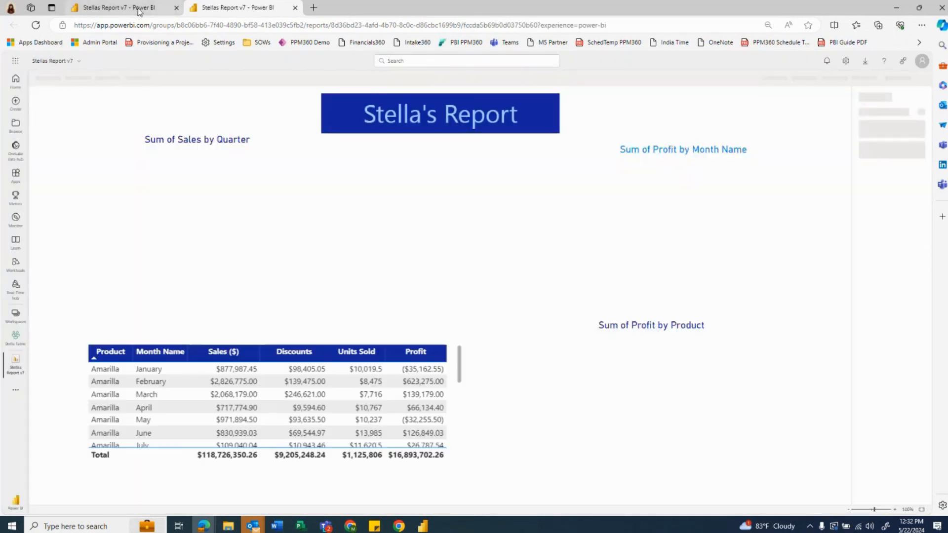
Switch the previously opened browser copy of the report to editing and expand the financials table's fields
left_click(139, 10)
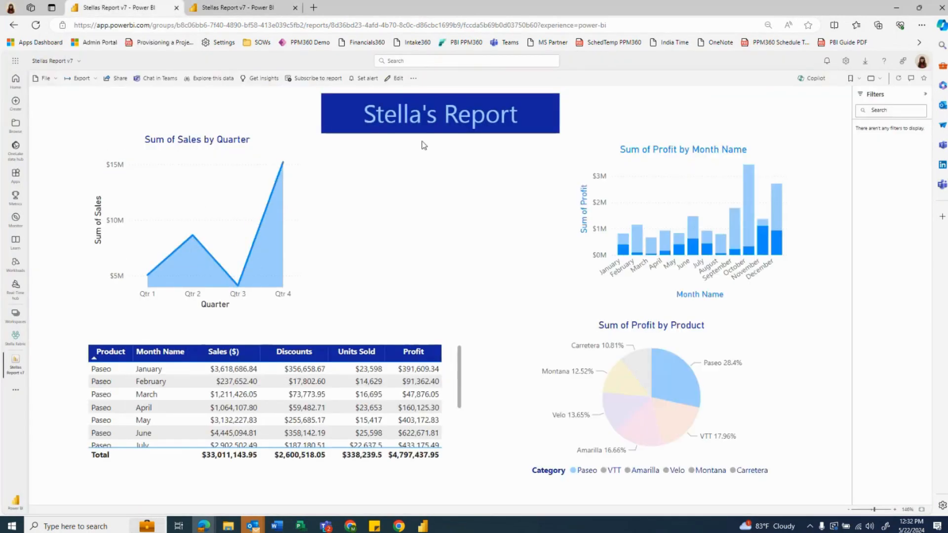
left_click(394, 79)
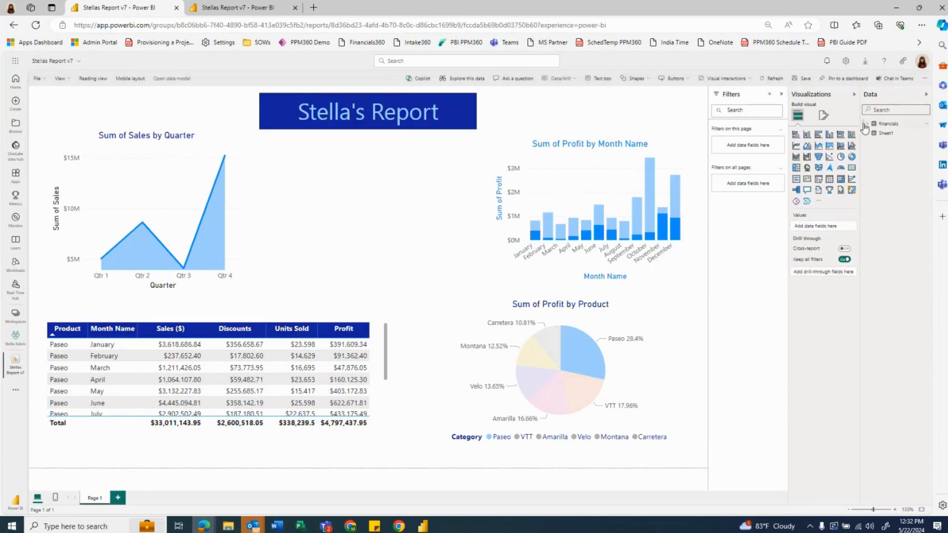
left_click(865, 125)
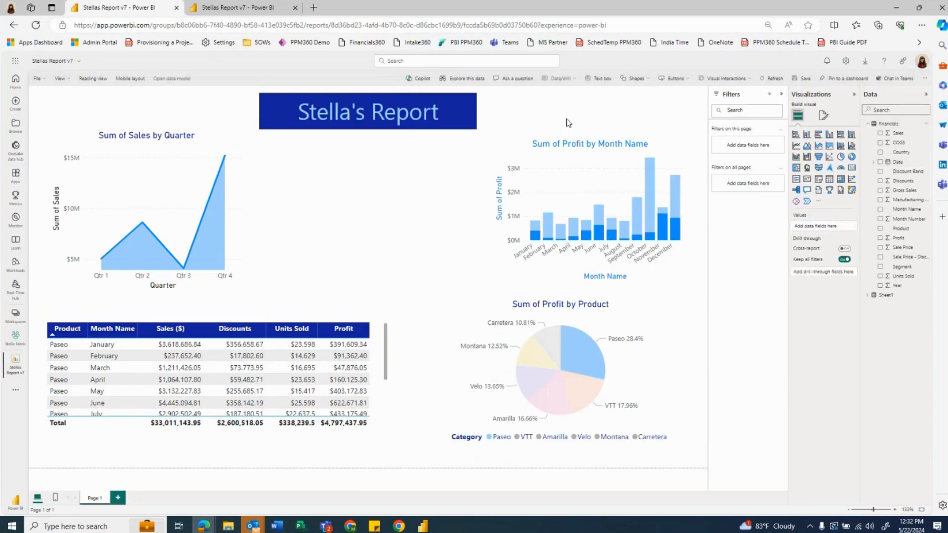
In the republished report, try the Product page filter with Amarilla, then clear and collapse it
left_click(239, 11)
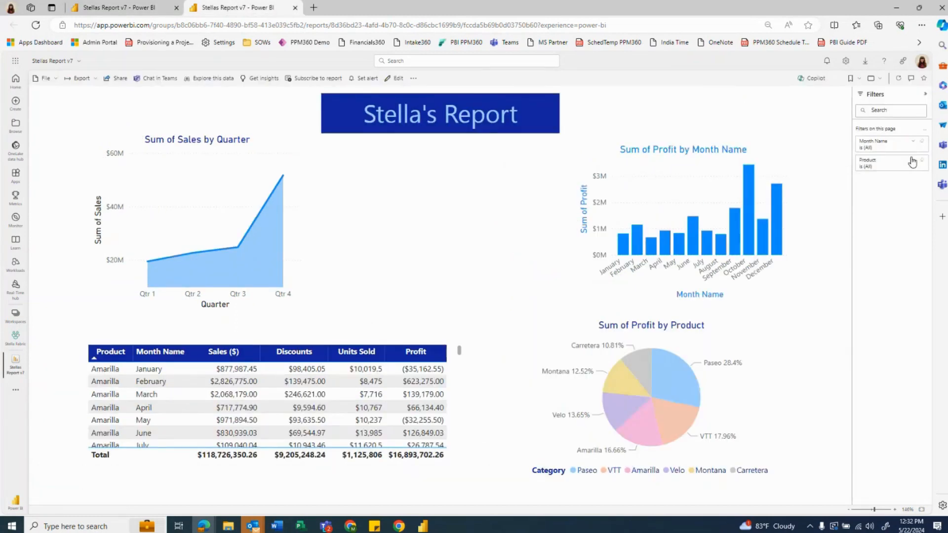
left_click(912, 162)
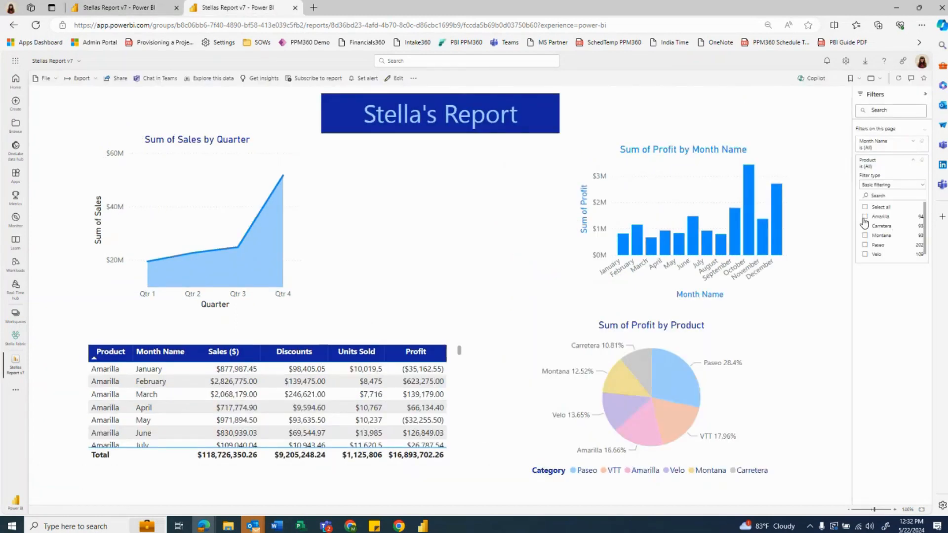
left_click(864, 218)
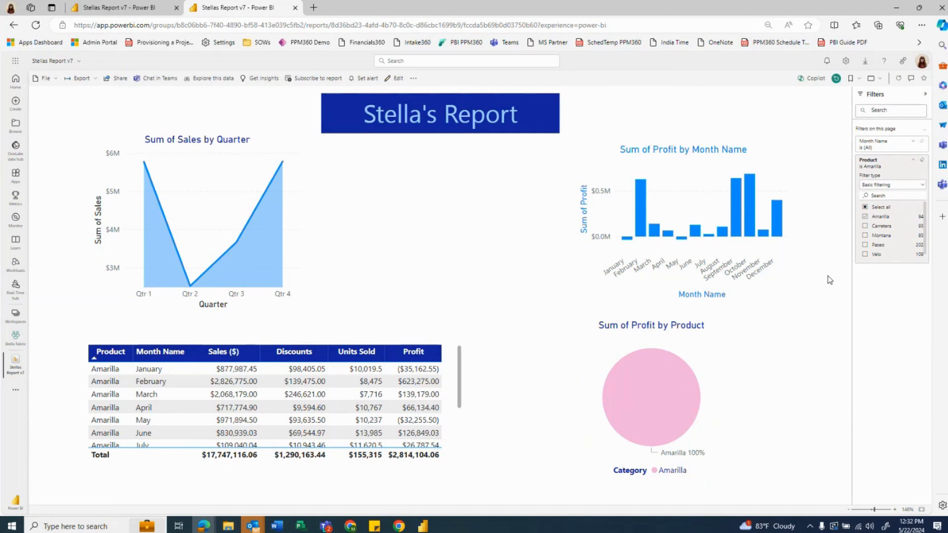
left_click(865, 216)
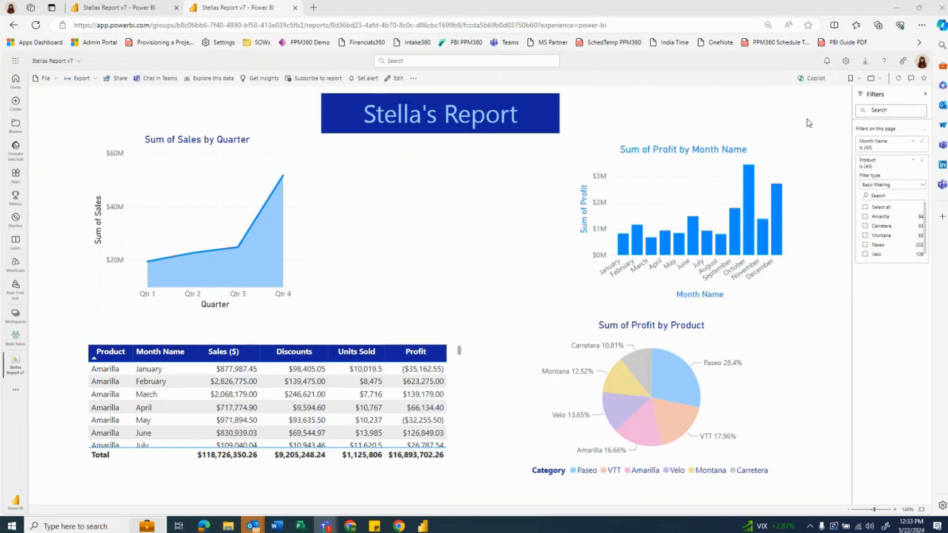
left_click(913, 161)
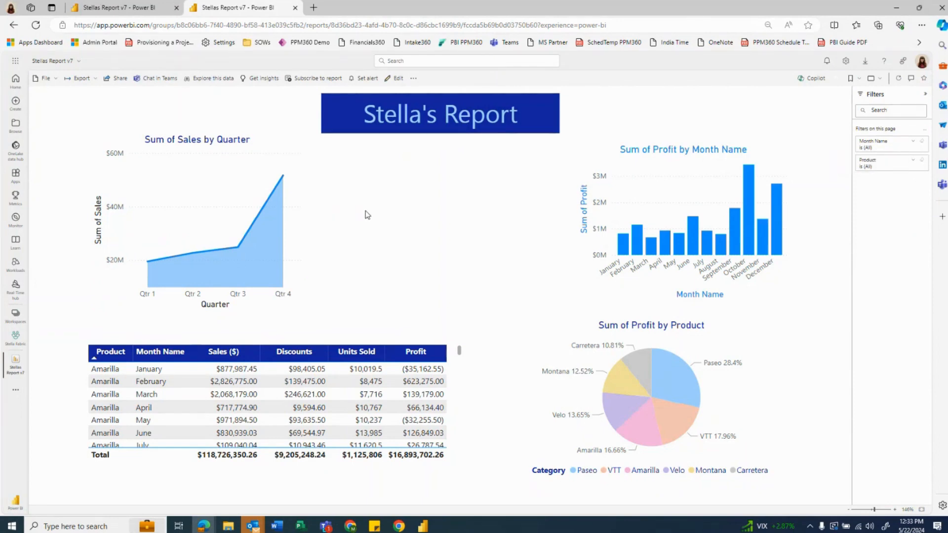
Open the Stella Fabric workspace and review its items and the list of available workspaces
left_click(16, 315)
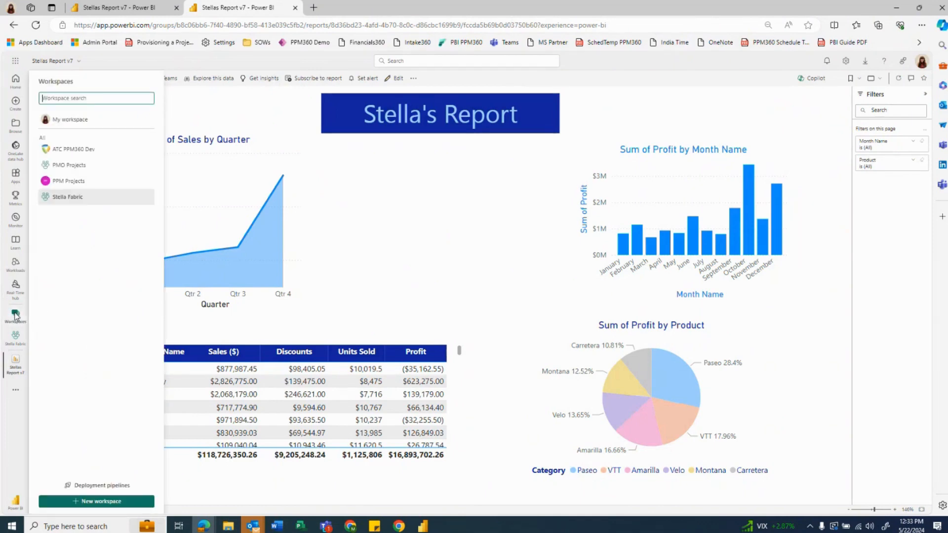
left_click(69, 197)
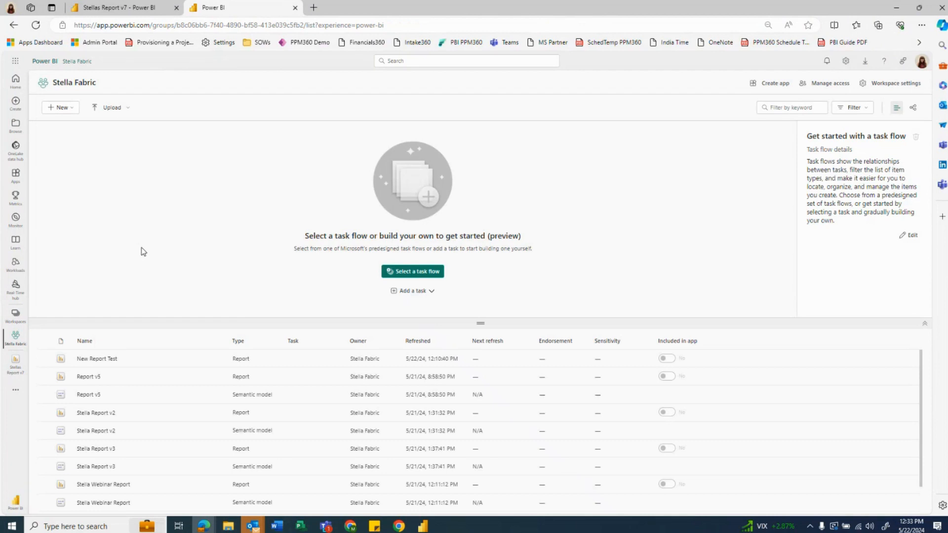
left_click(16, 315)
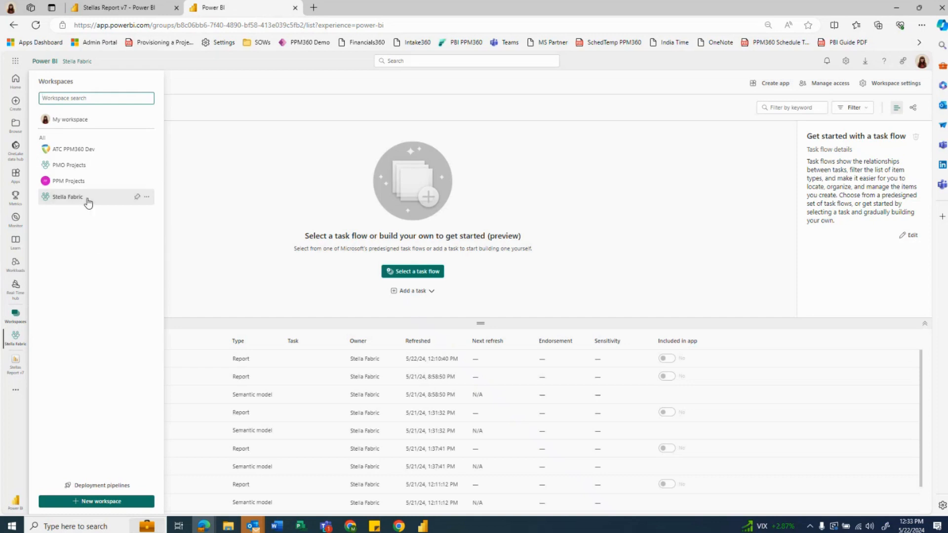
left_click(169, 266)
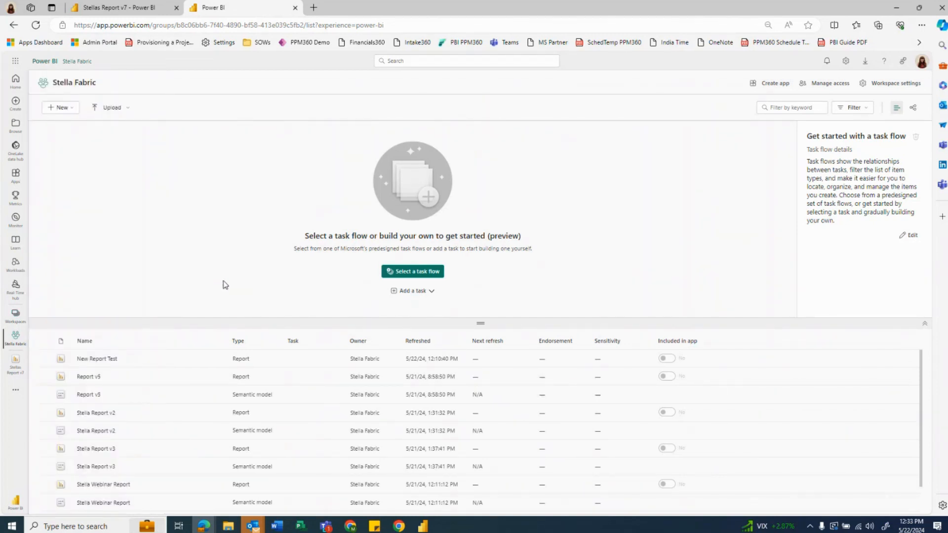
Return to the browser copy of Stellas Report v7 that is open for editing
left_click(141, 8)
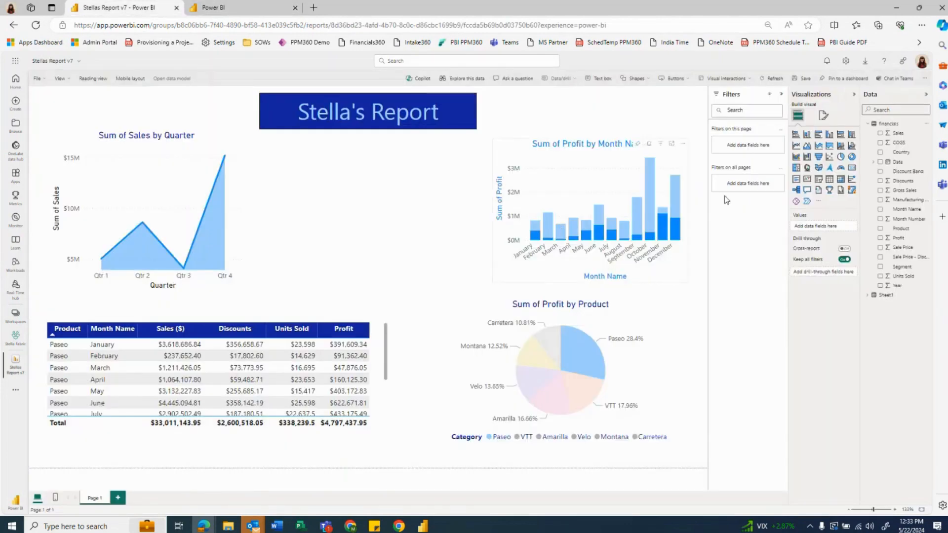
left_click(231, 8)
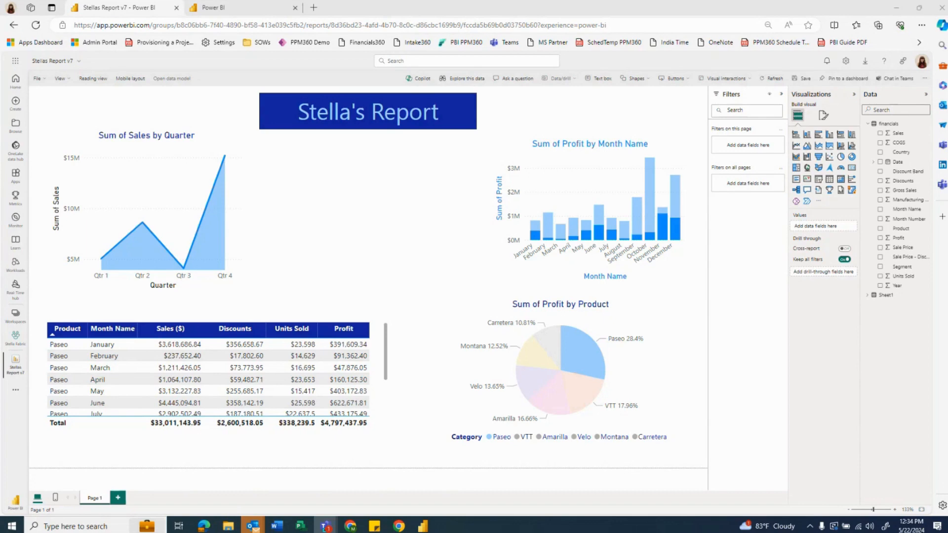
left_click(151, 451)
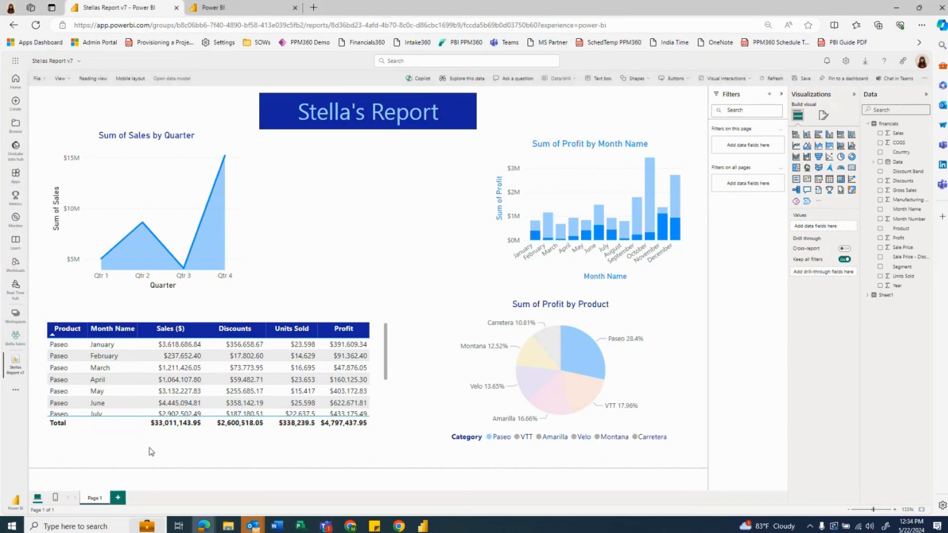